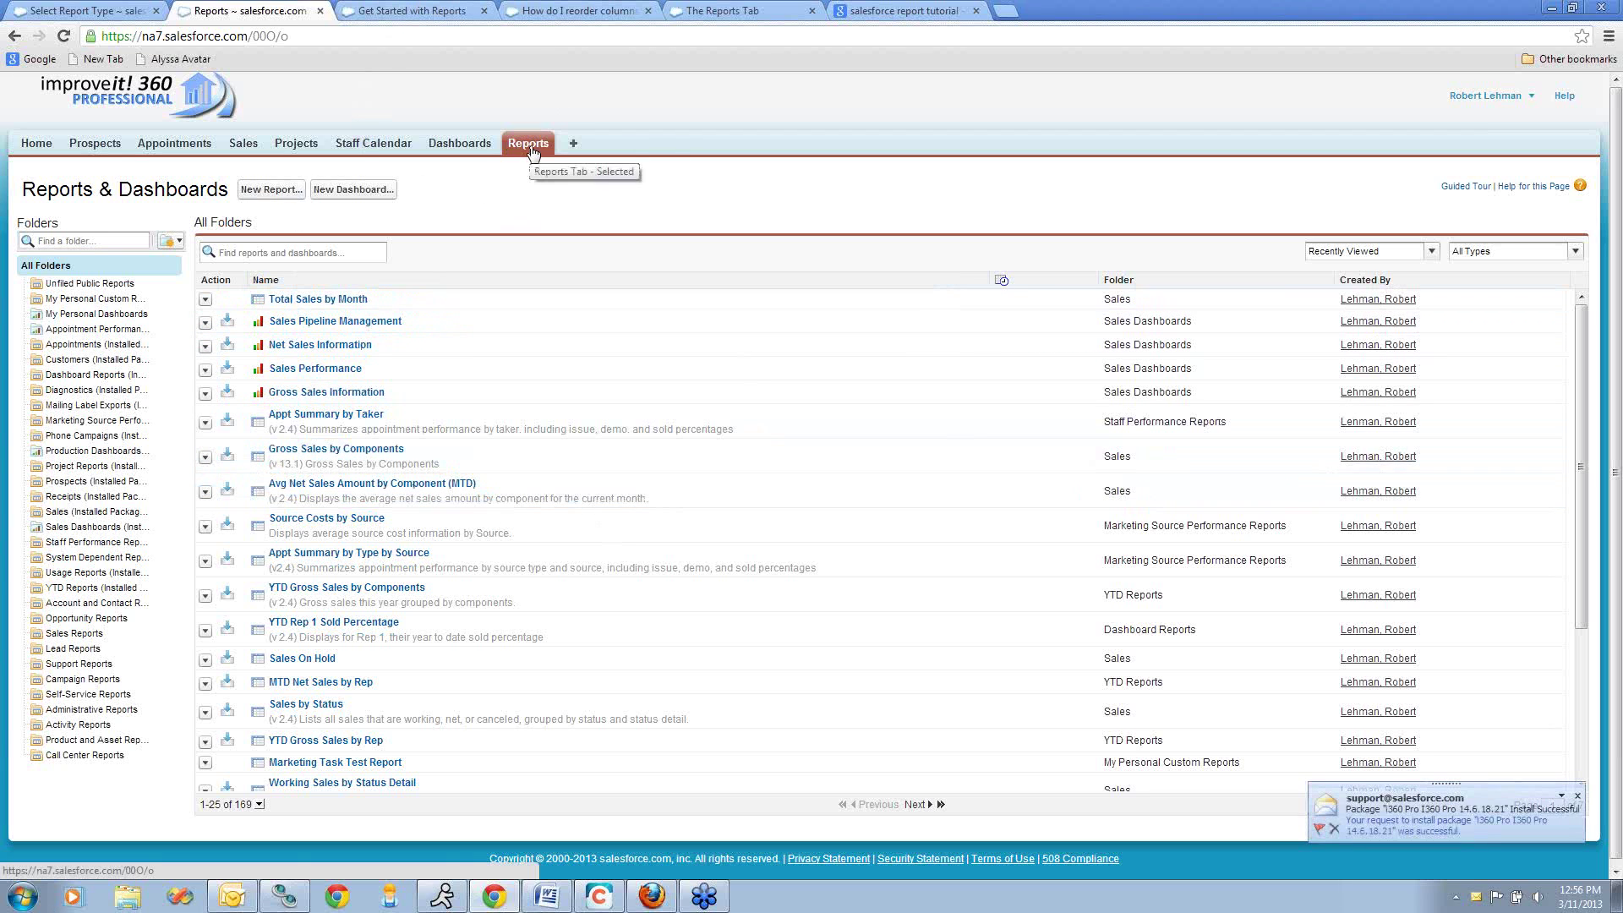
# - Create a new report from the Sales report type, found by searching 'sales'
pyautogui.click(283, 192)
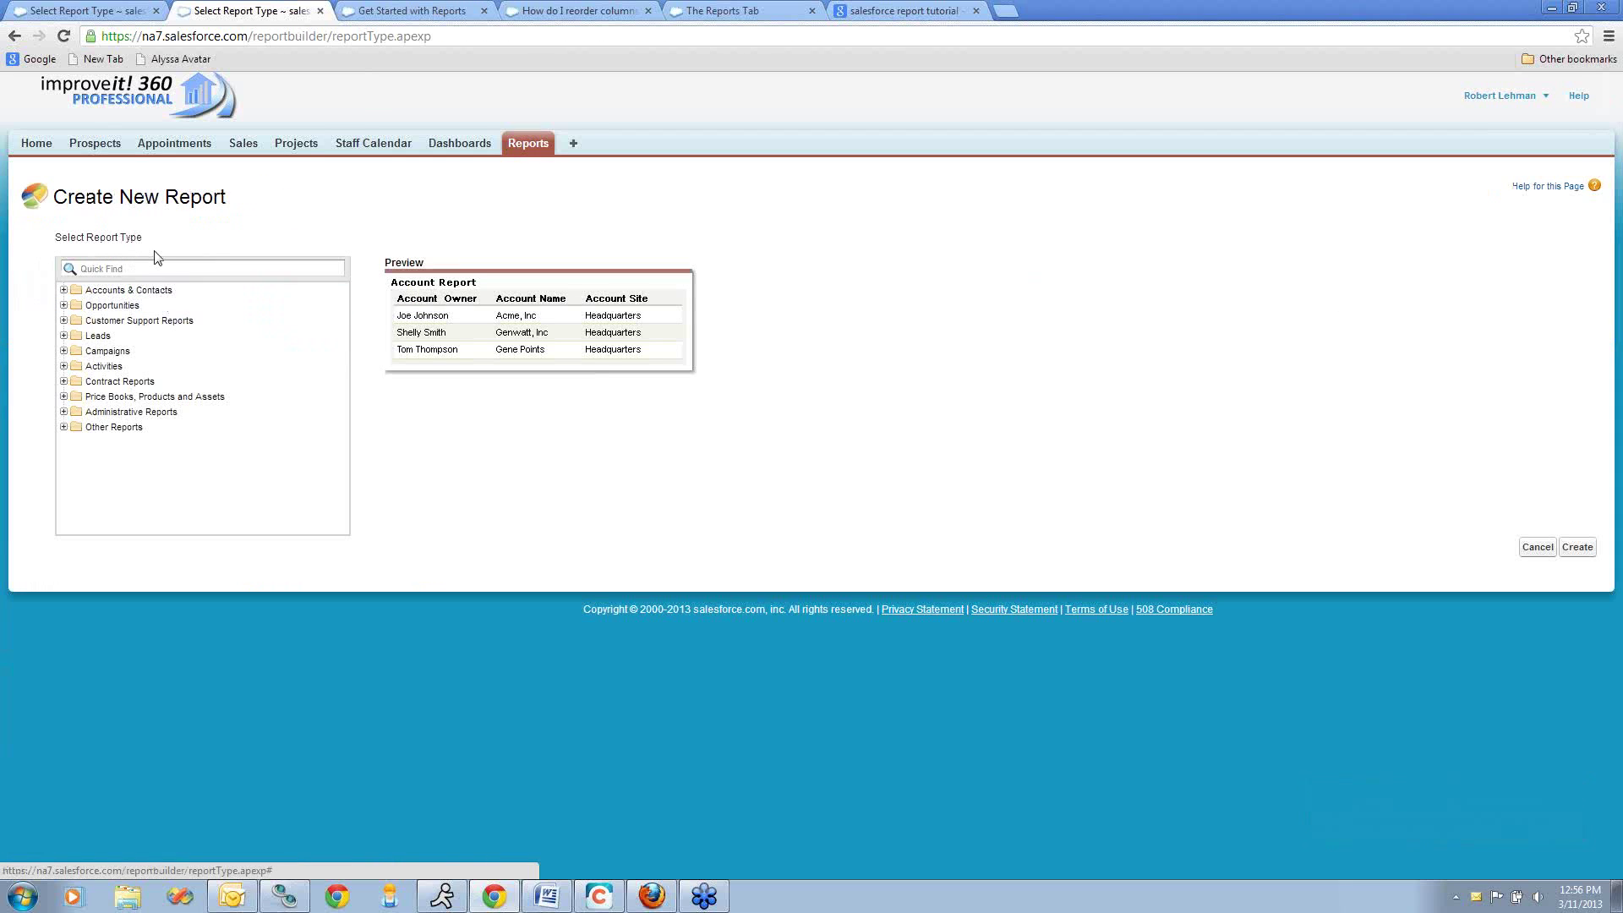
pyautogui.click(104, 268)
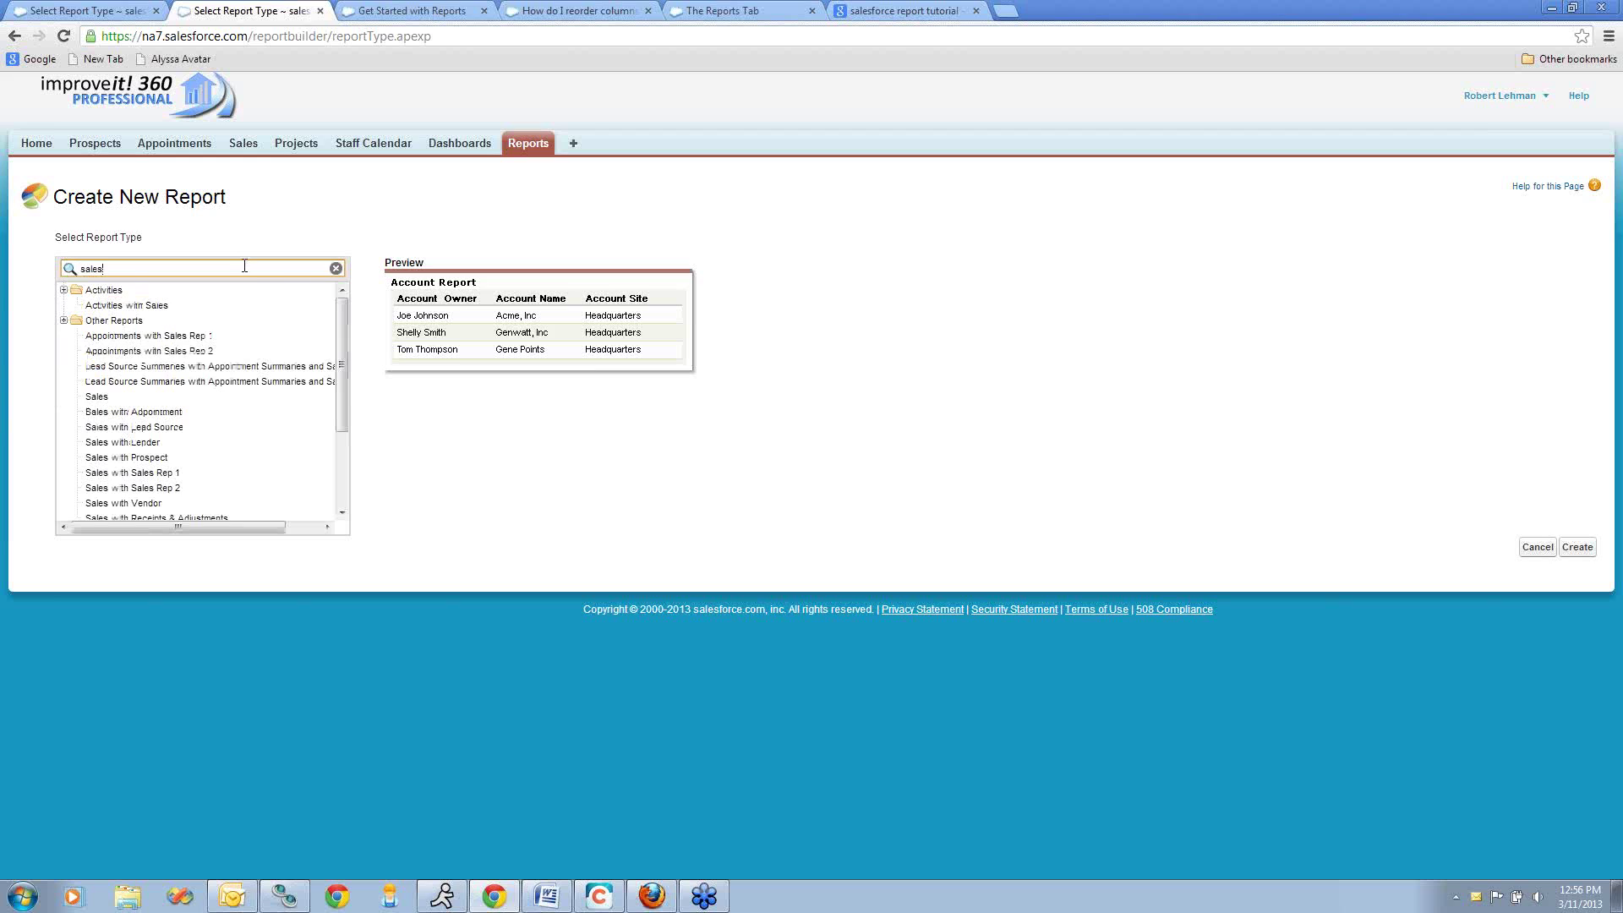
pyautogui.click(98, 398)
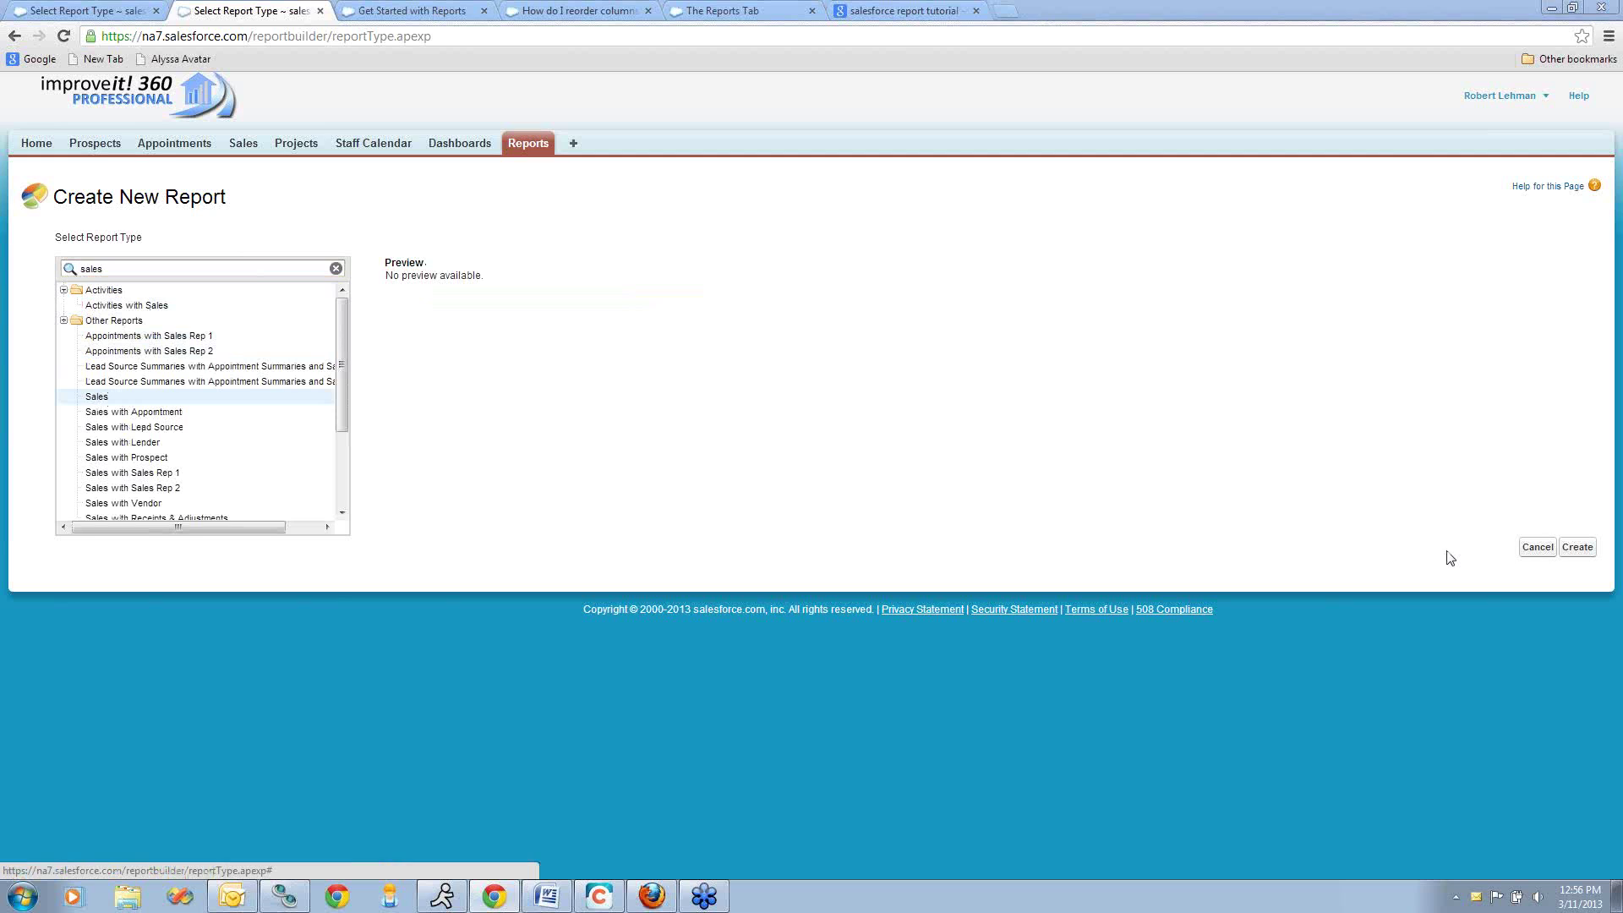
pyautogui.click(1578, 548)
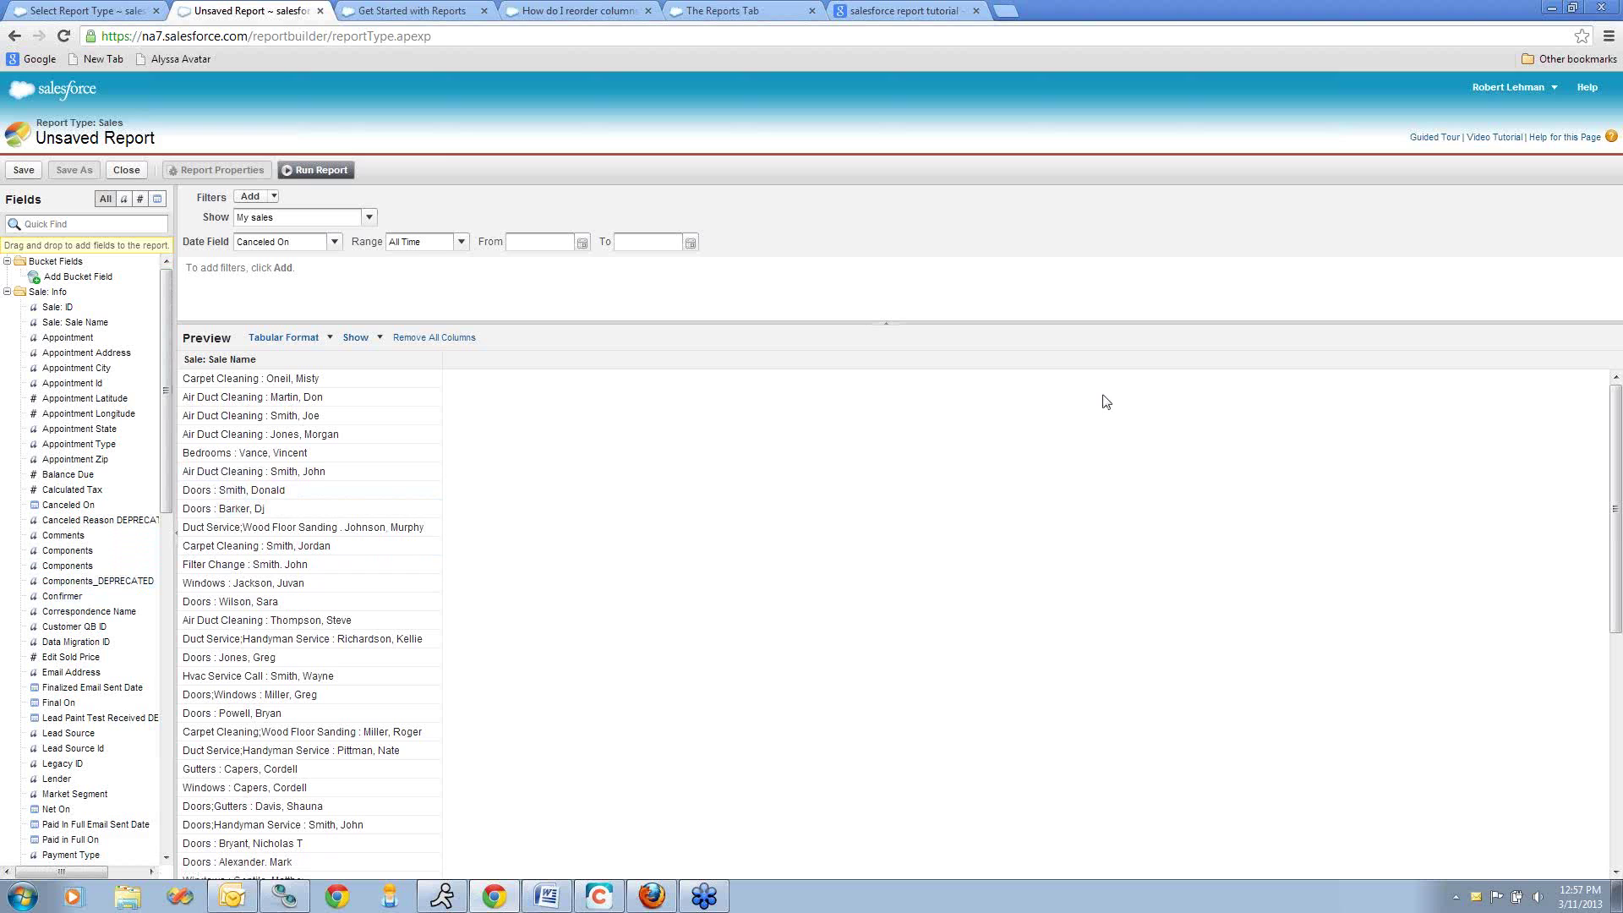
# - Show all sales and filter report dates on the Sold On field
pyautogui.click(355, 224)
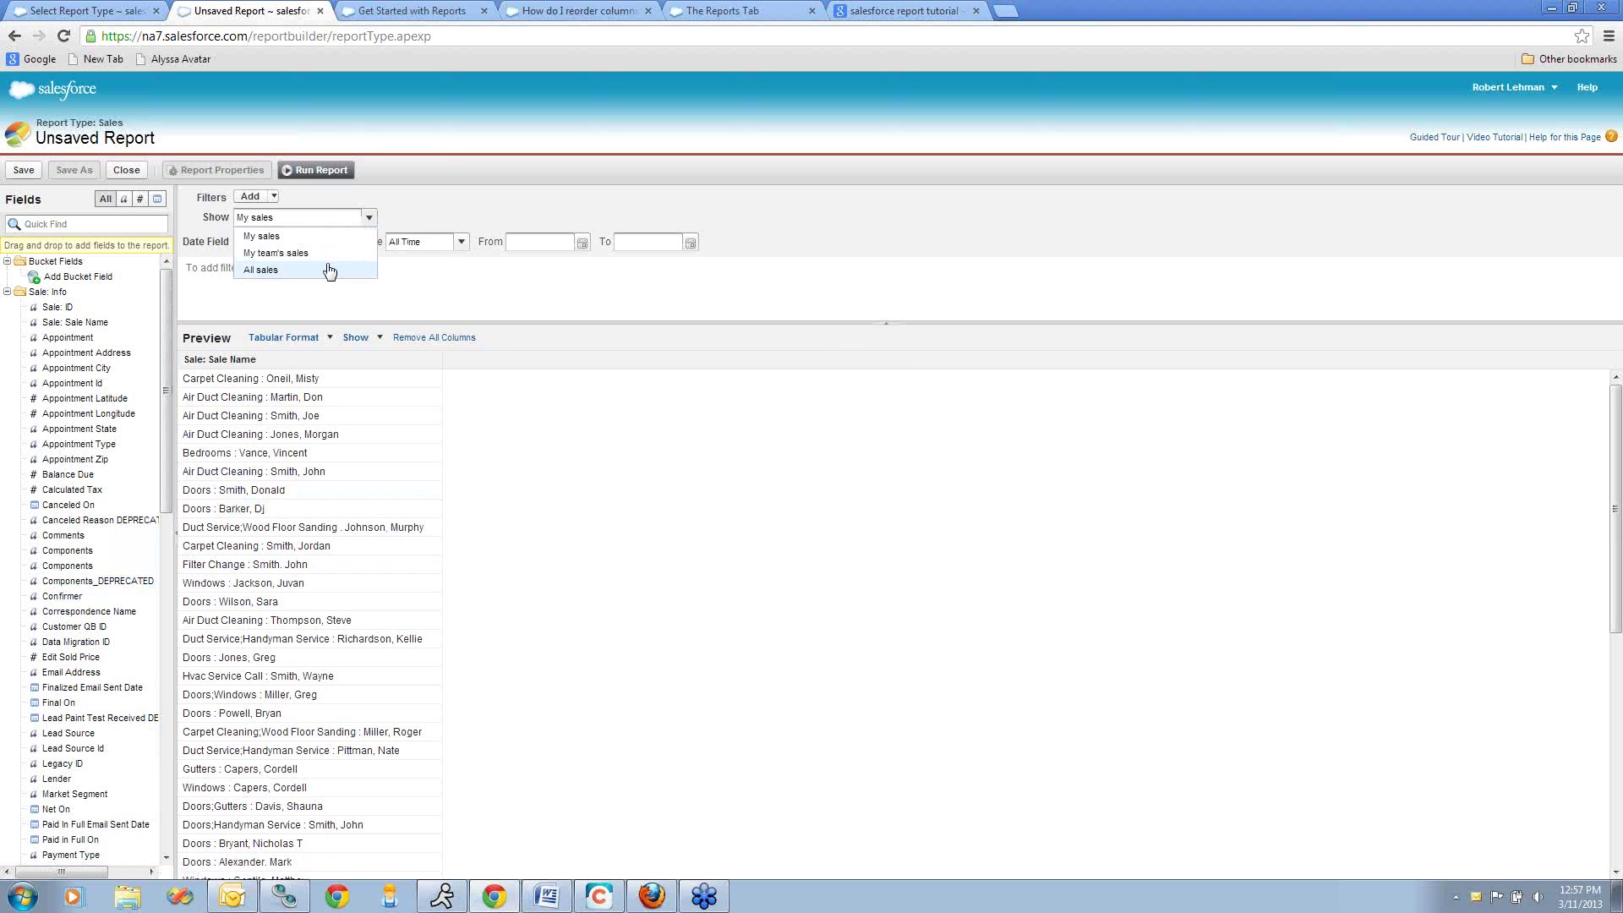
pyautogui.click(331, 239)
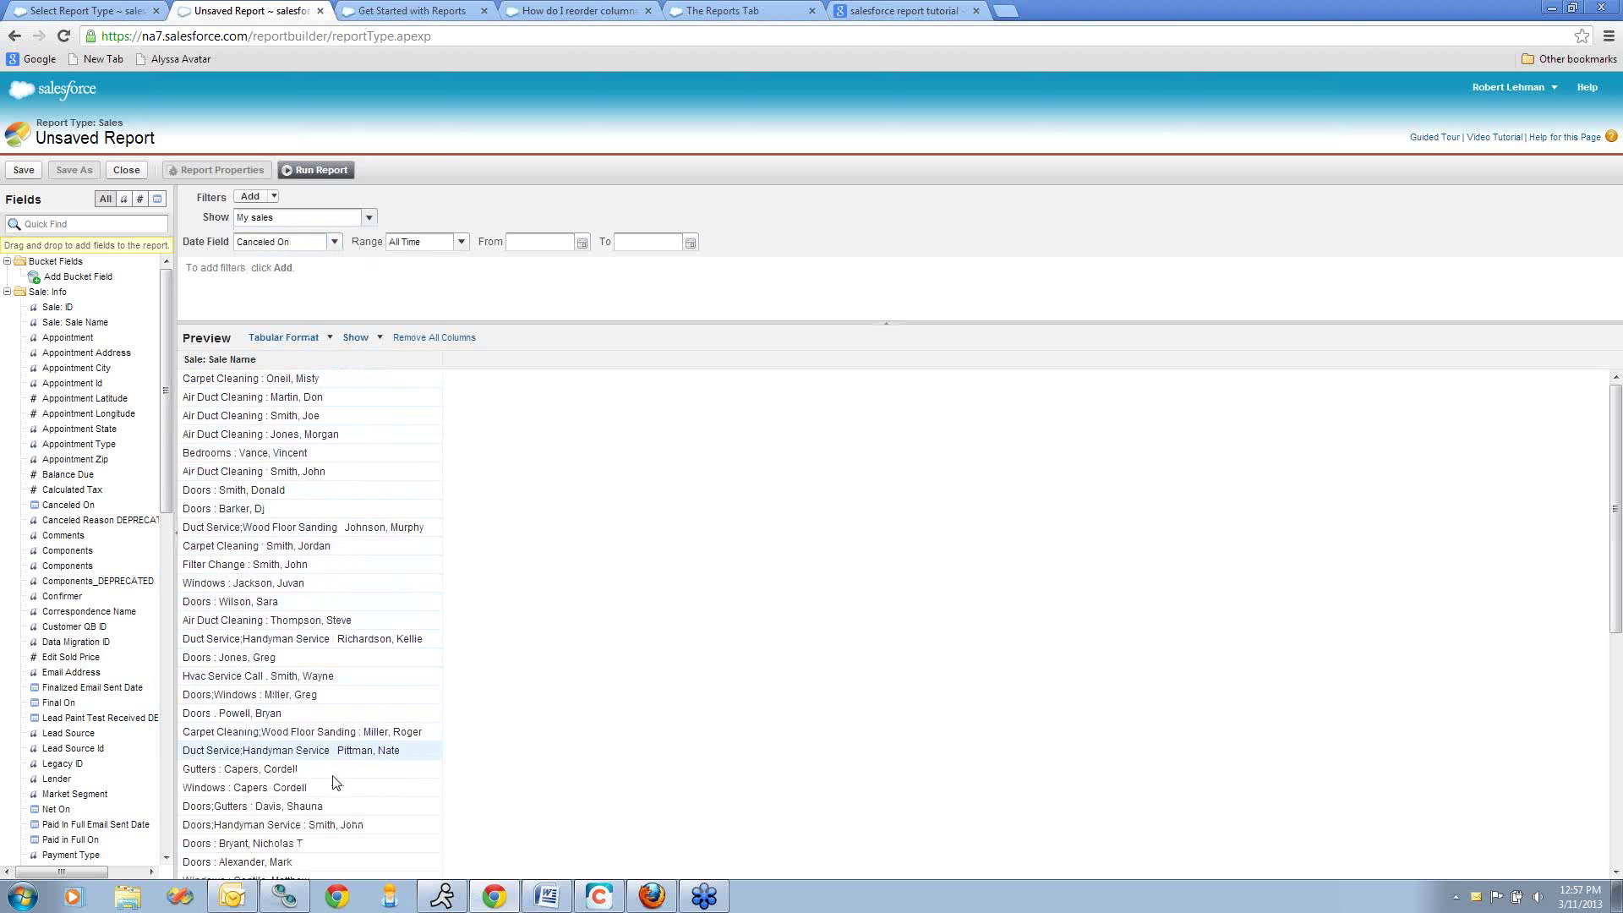
pyautogui.click(355, 221)
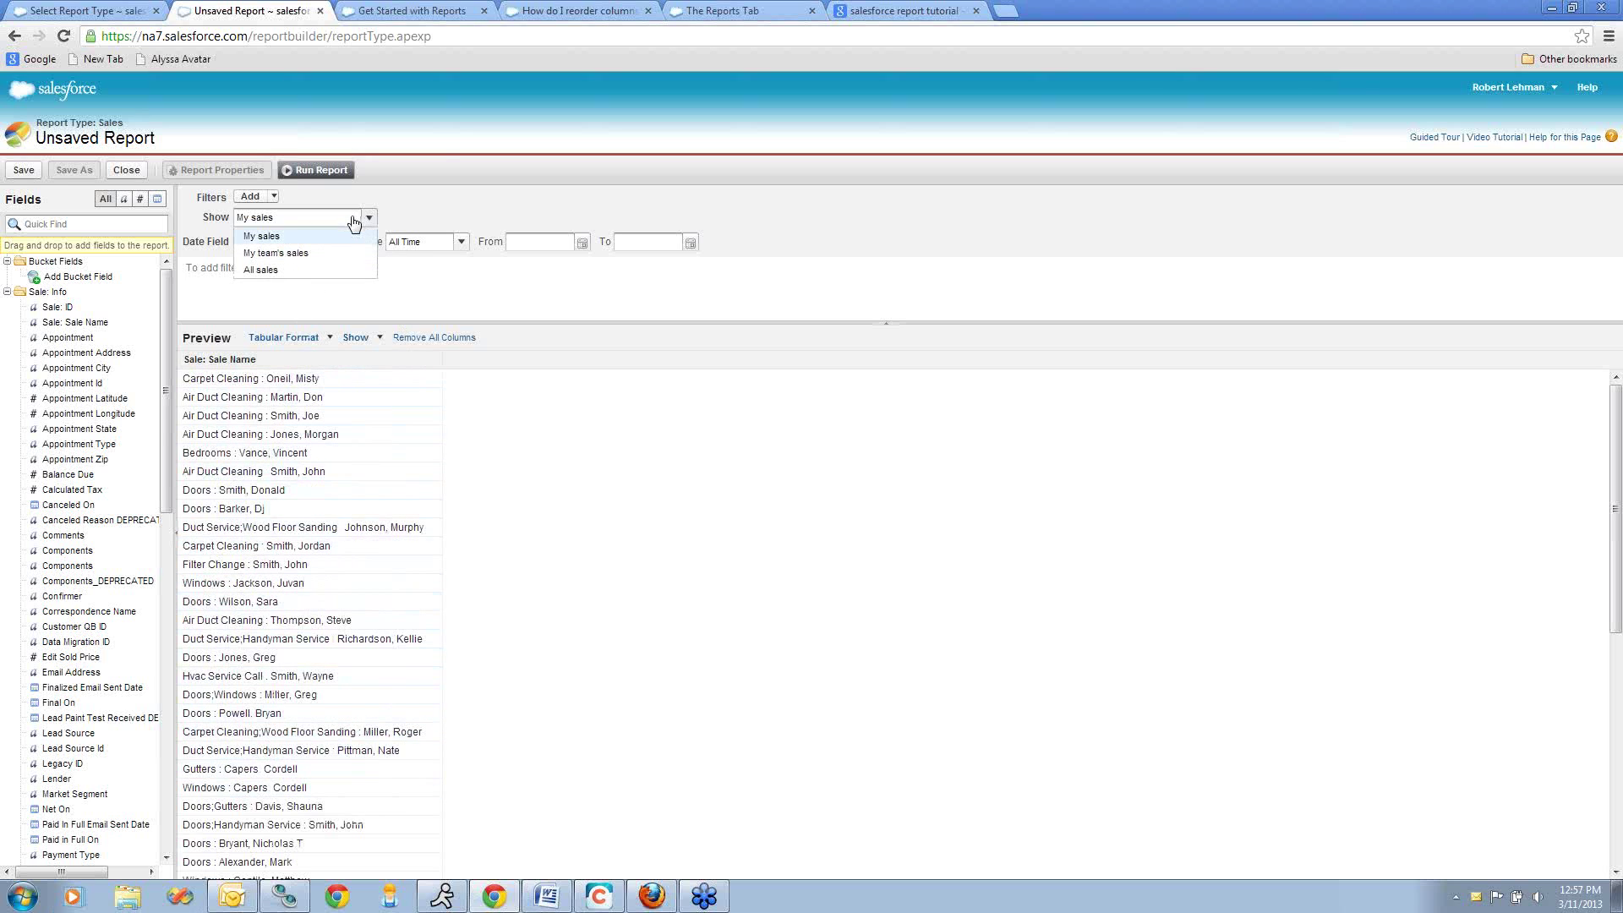
pyautogui.click(340, 270)
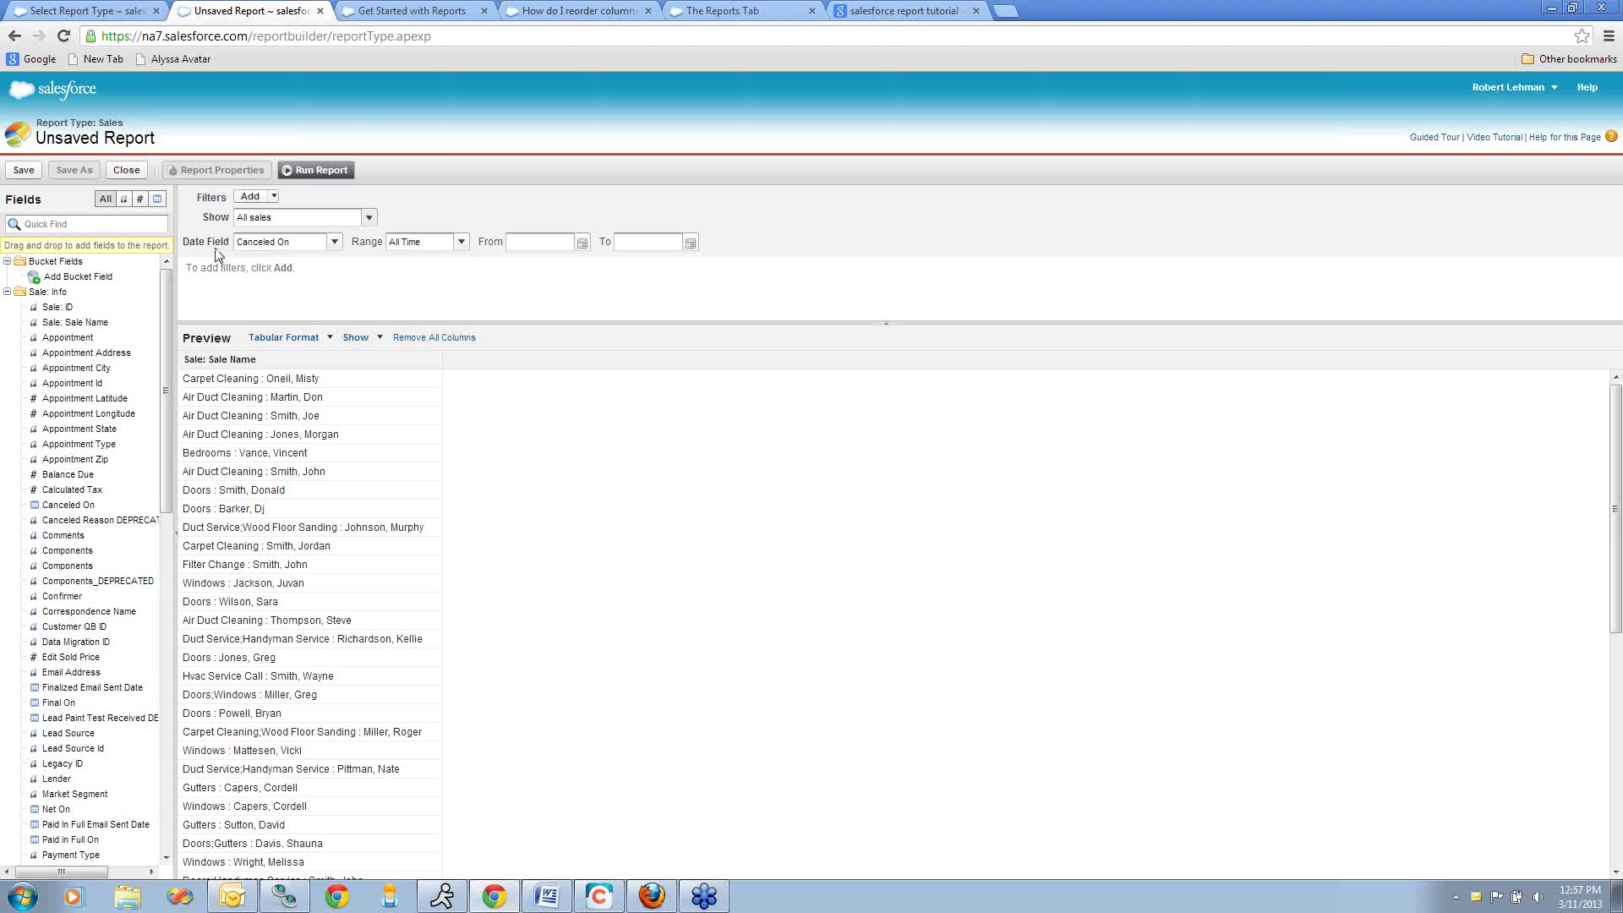
pyautogui.click(258, 252)
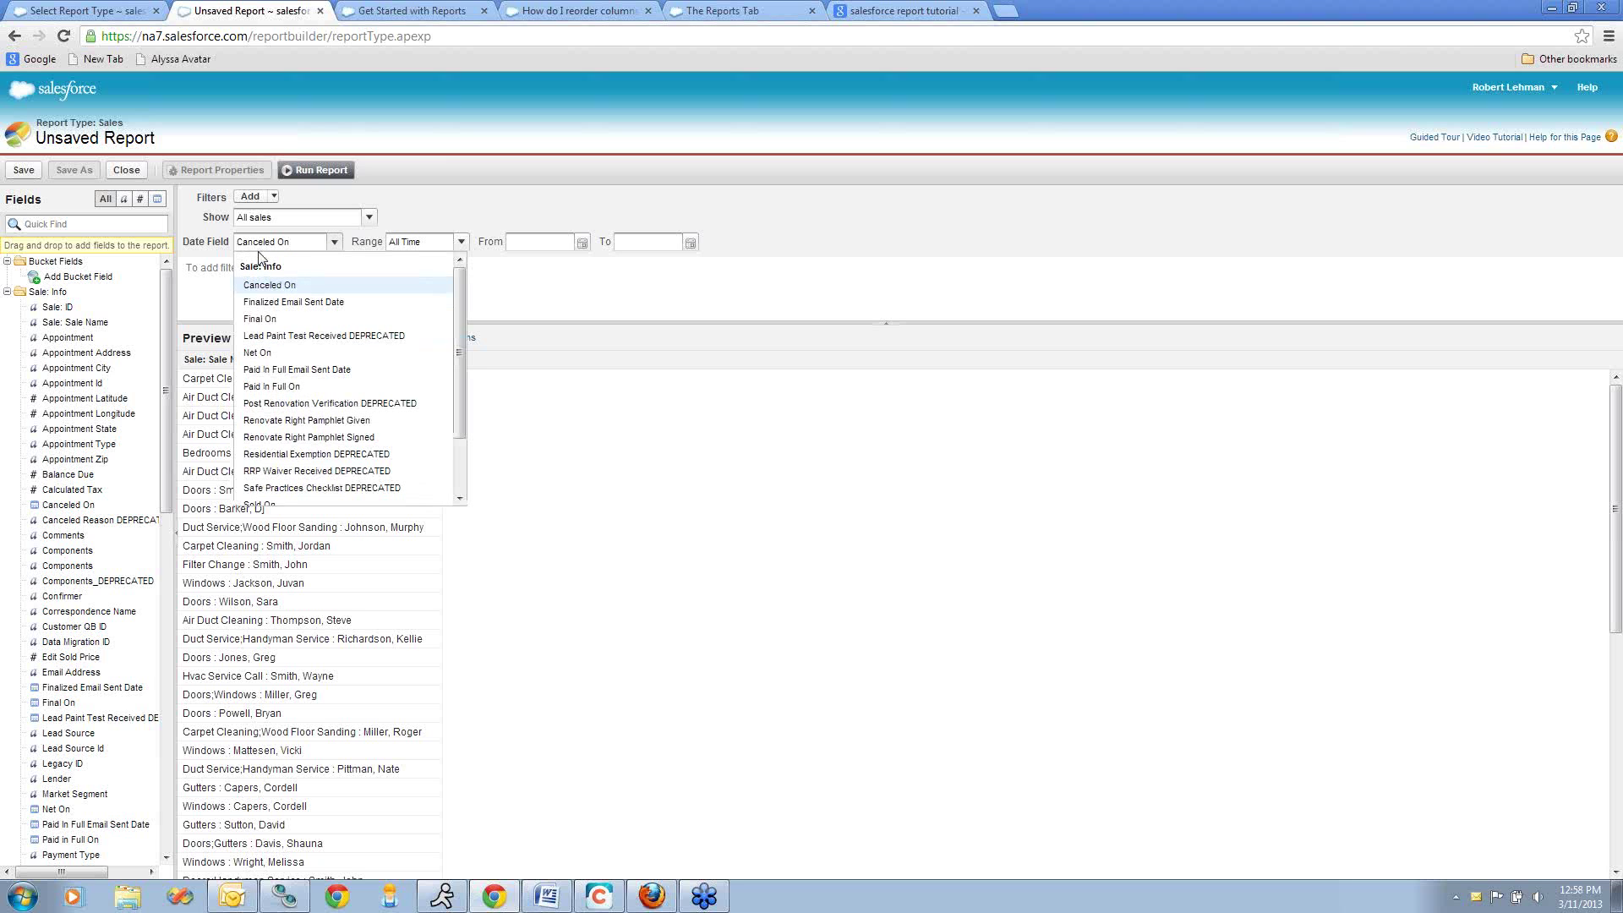
pyautogui.scroll(-3, 349, 372)
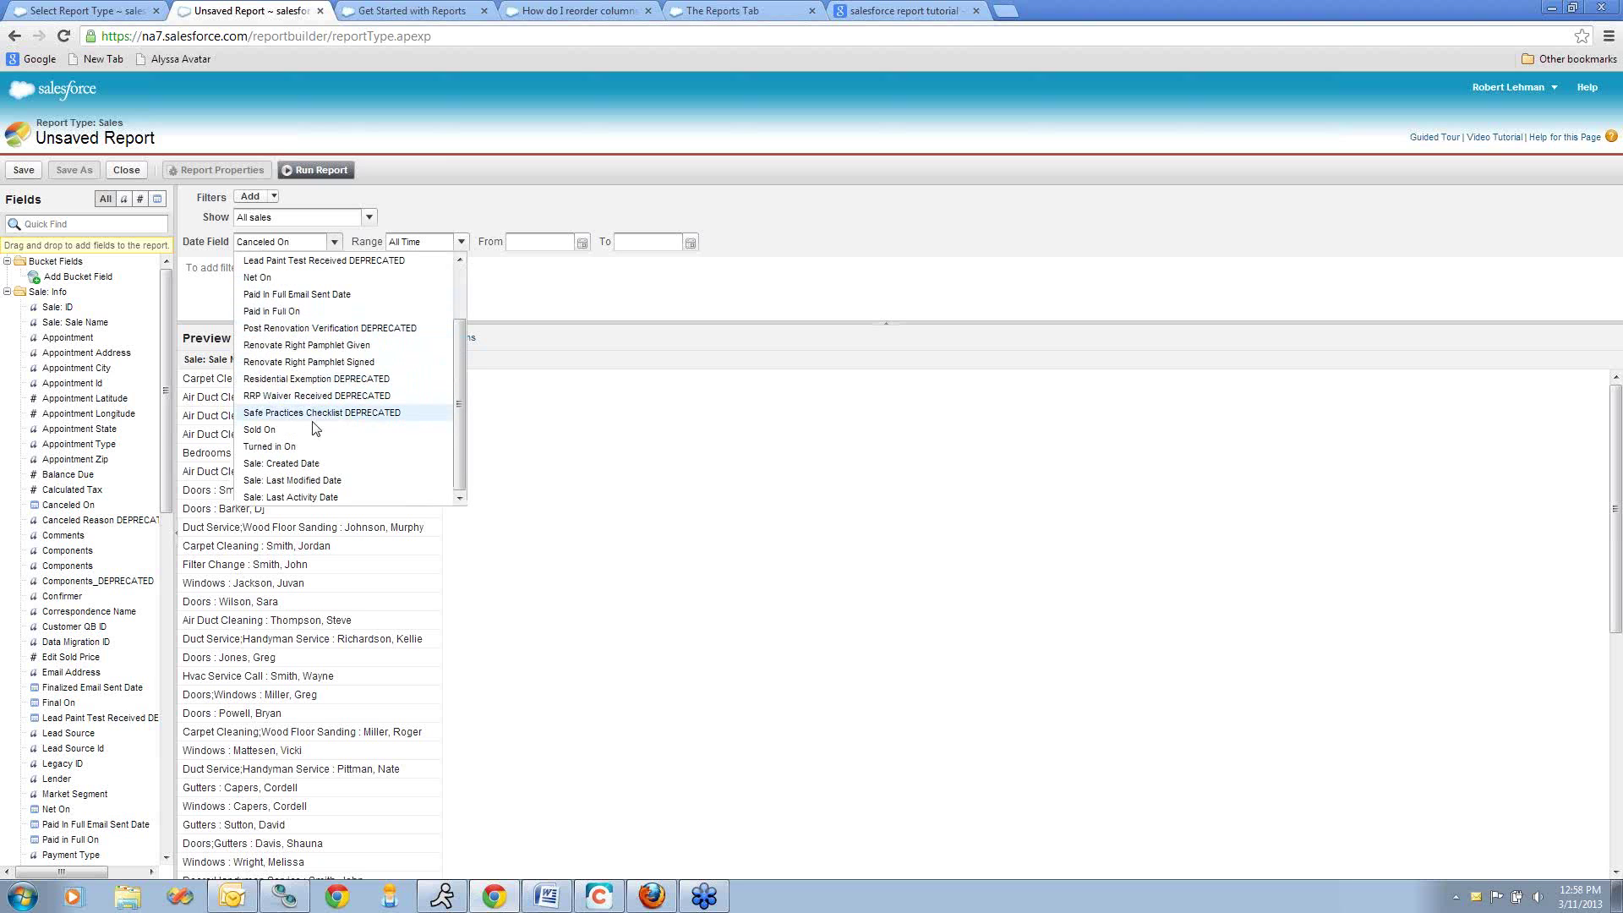
pyautogui.click(312, 428)
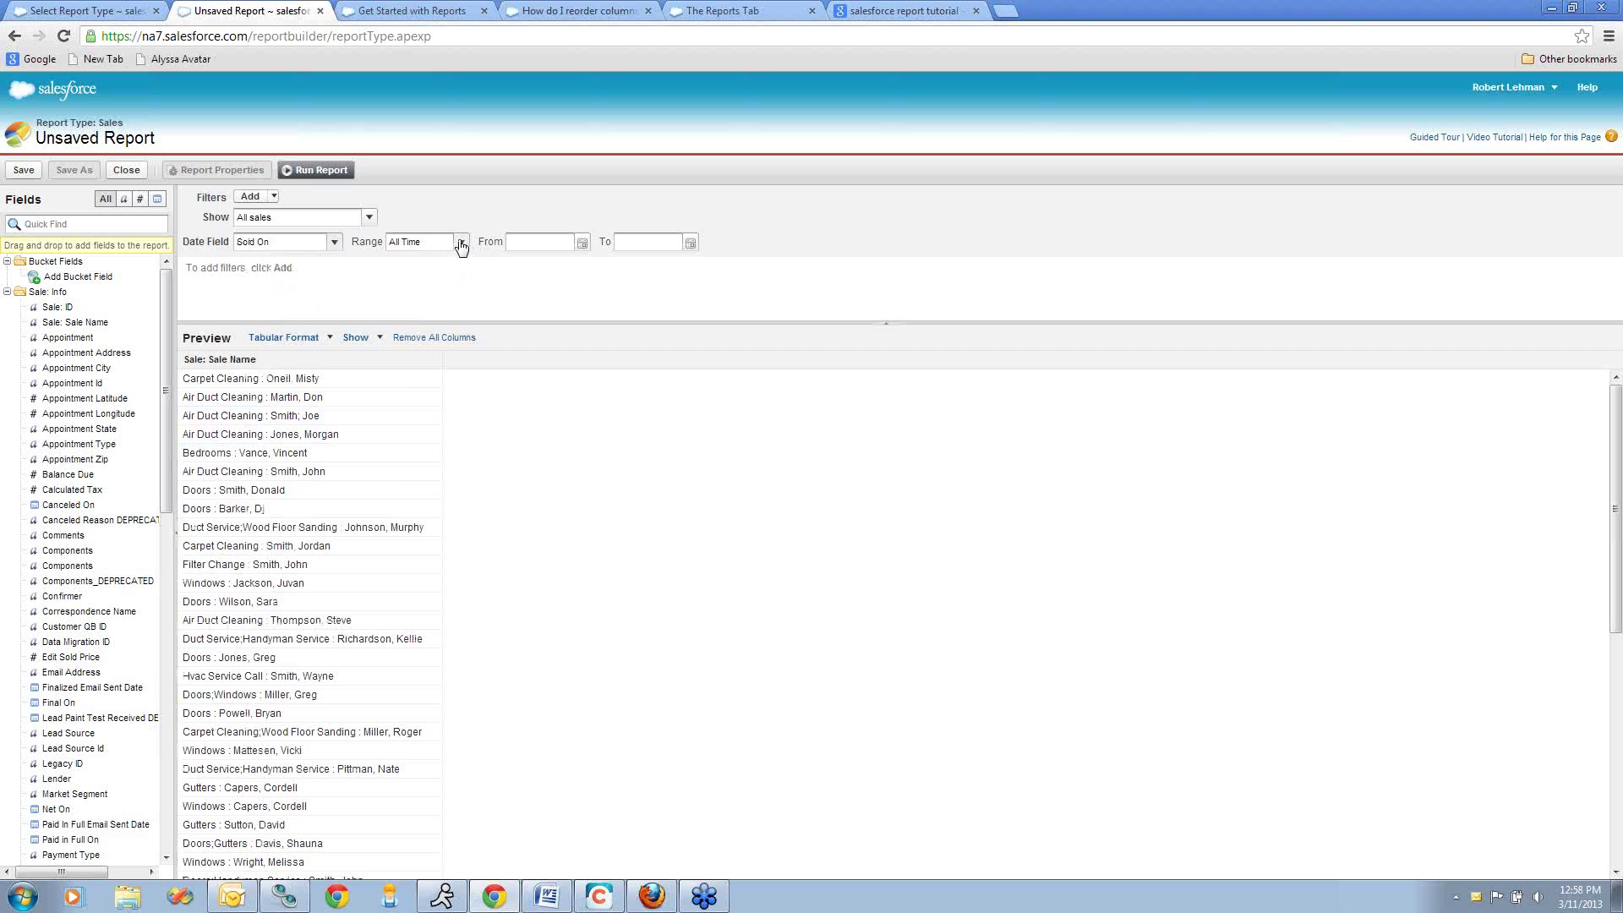
# - Set the date range to Previous CY, 1/1/2012 to 12/31/2012
pyautogui.click(461, 244)
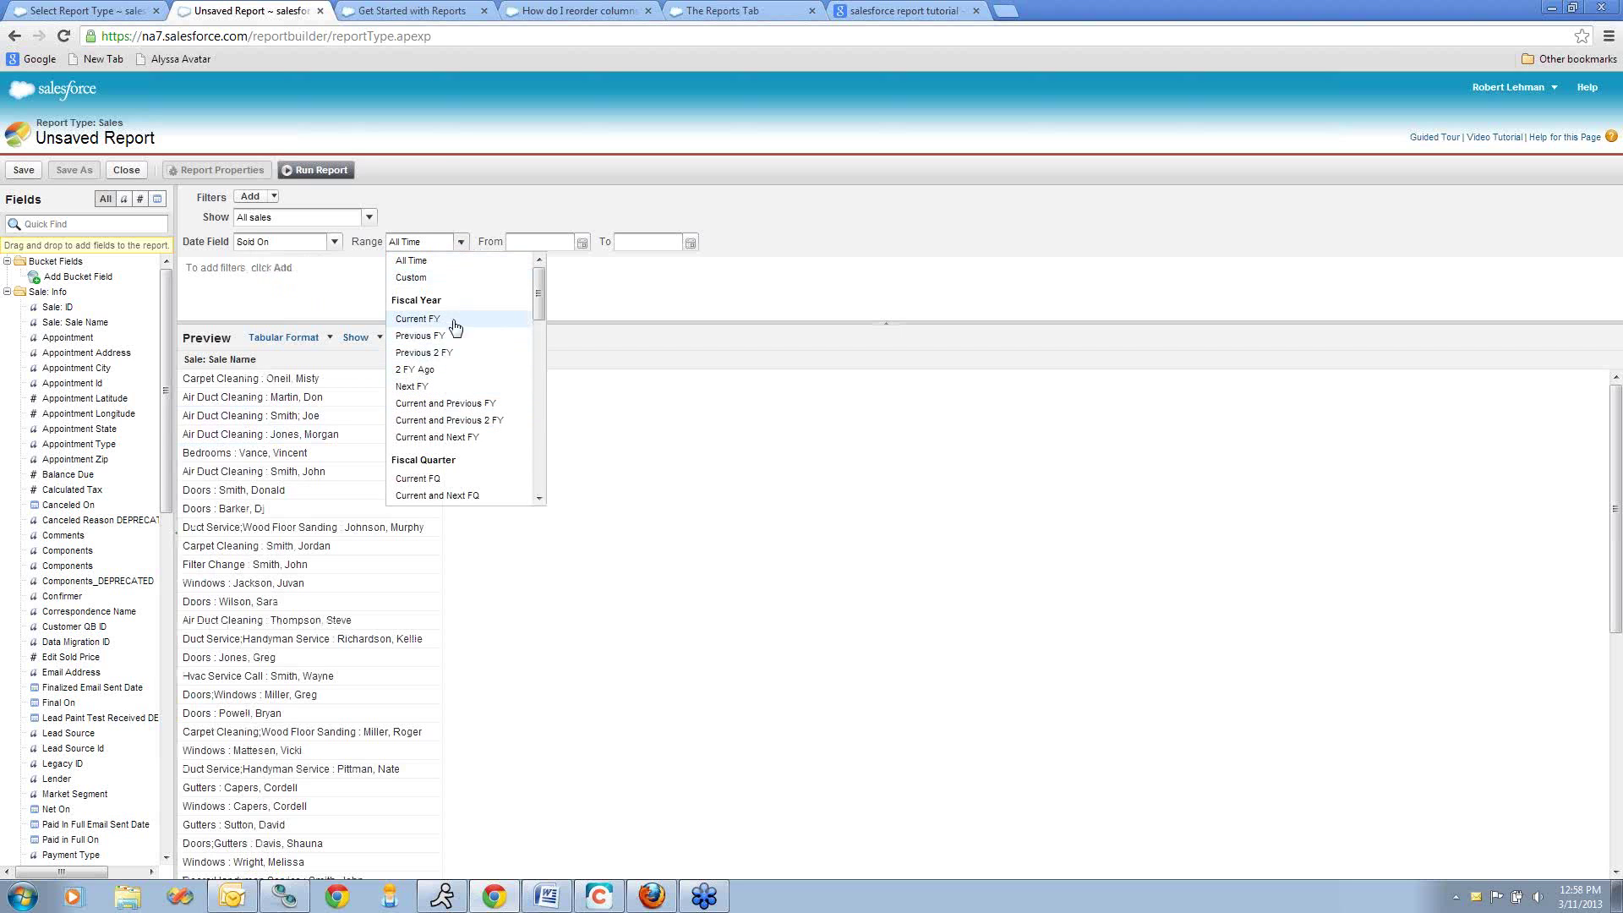
pyautogui.scroll(-1, 461, 372)
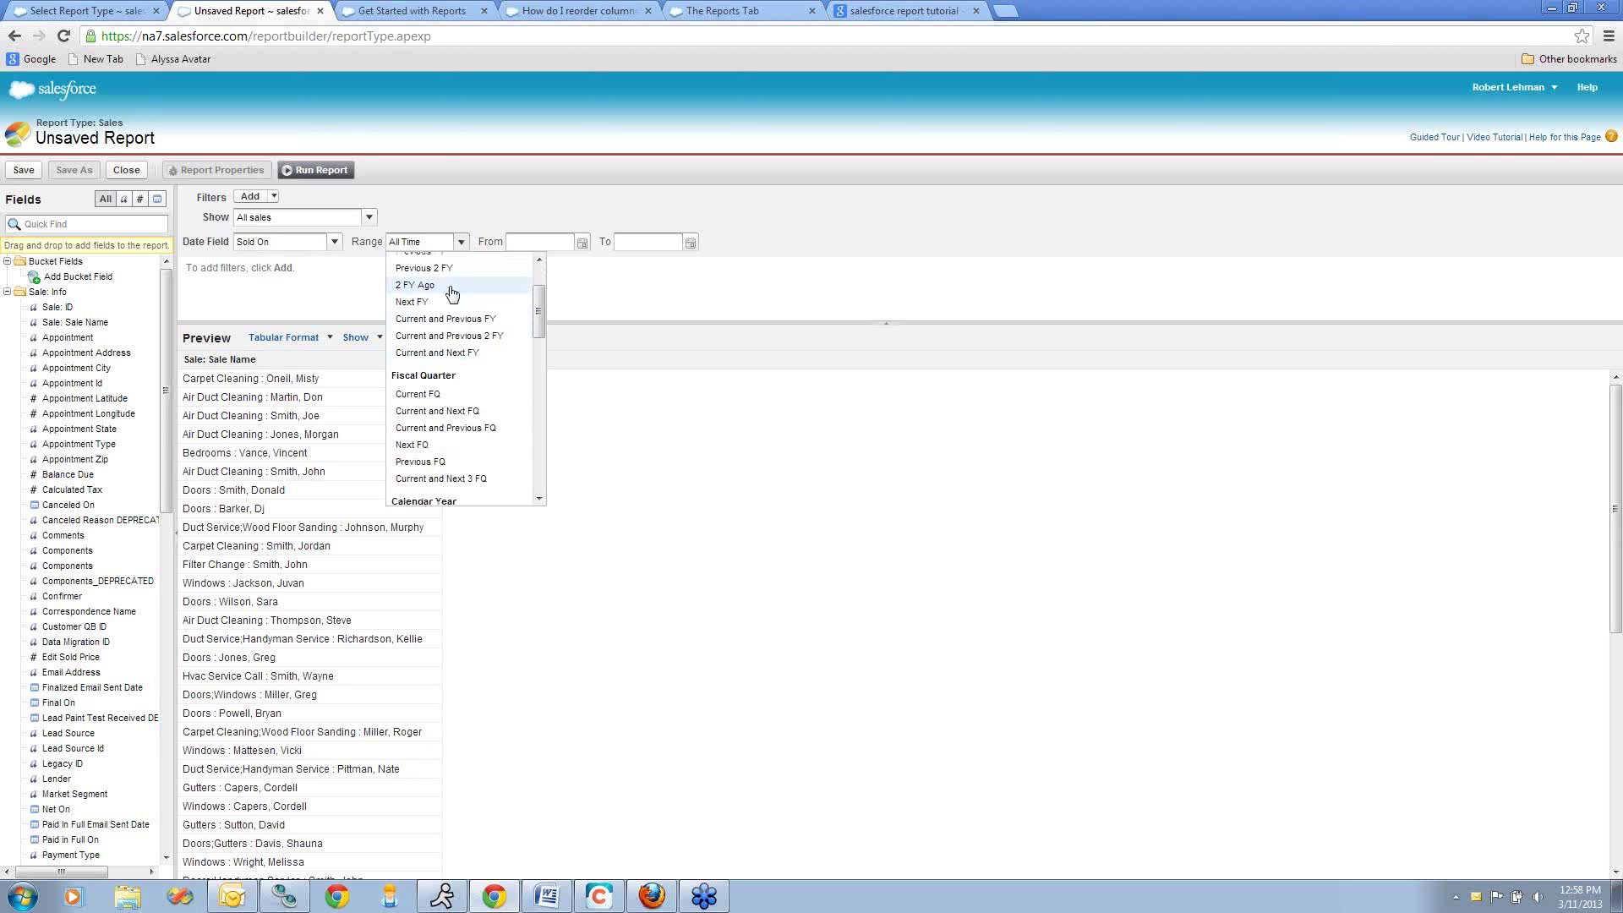
pyautogui.scroll(1, 456, 406)
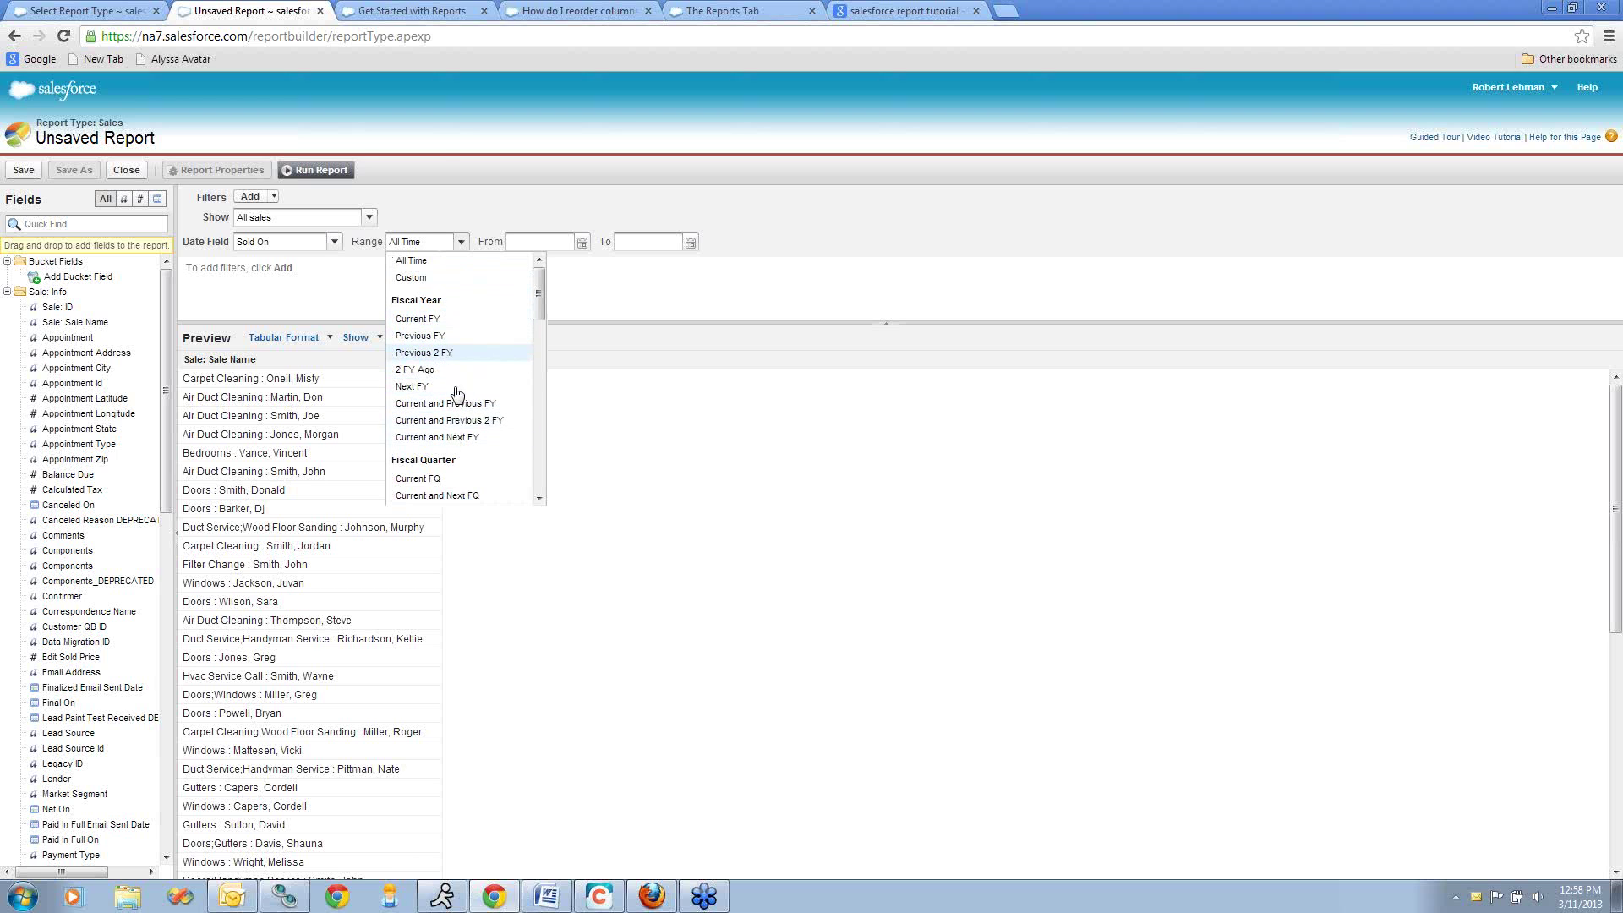
pyautogui.click(440, 278)
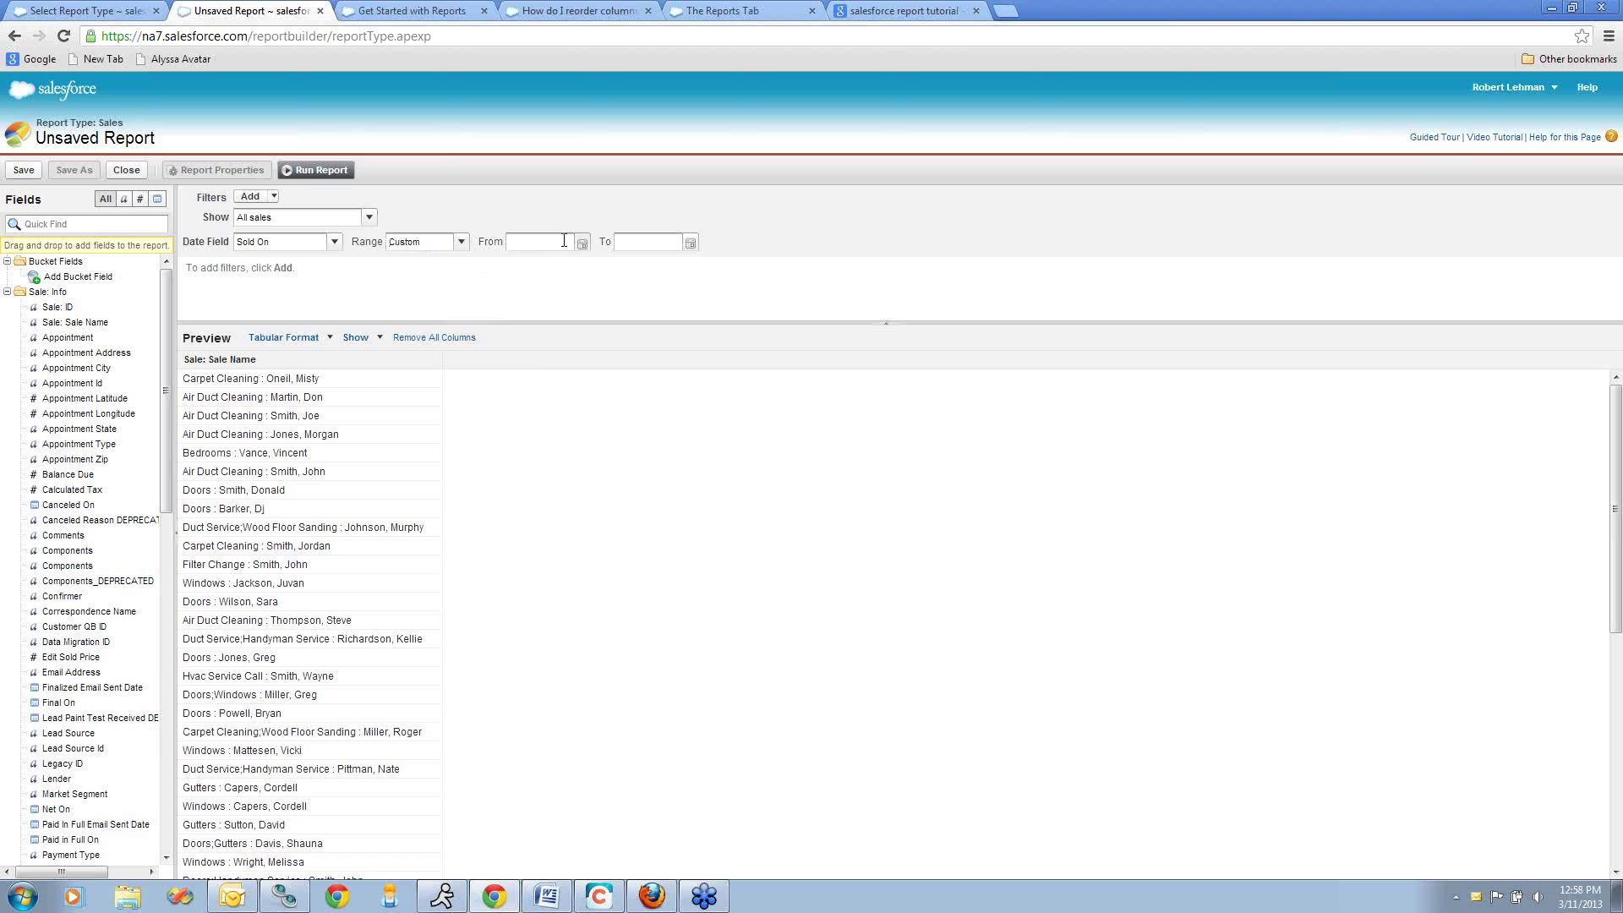
pyautogui.click(582, 243)
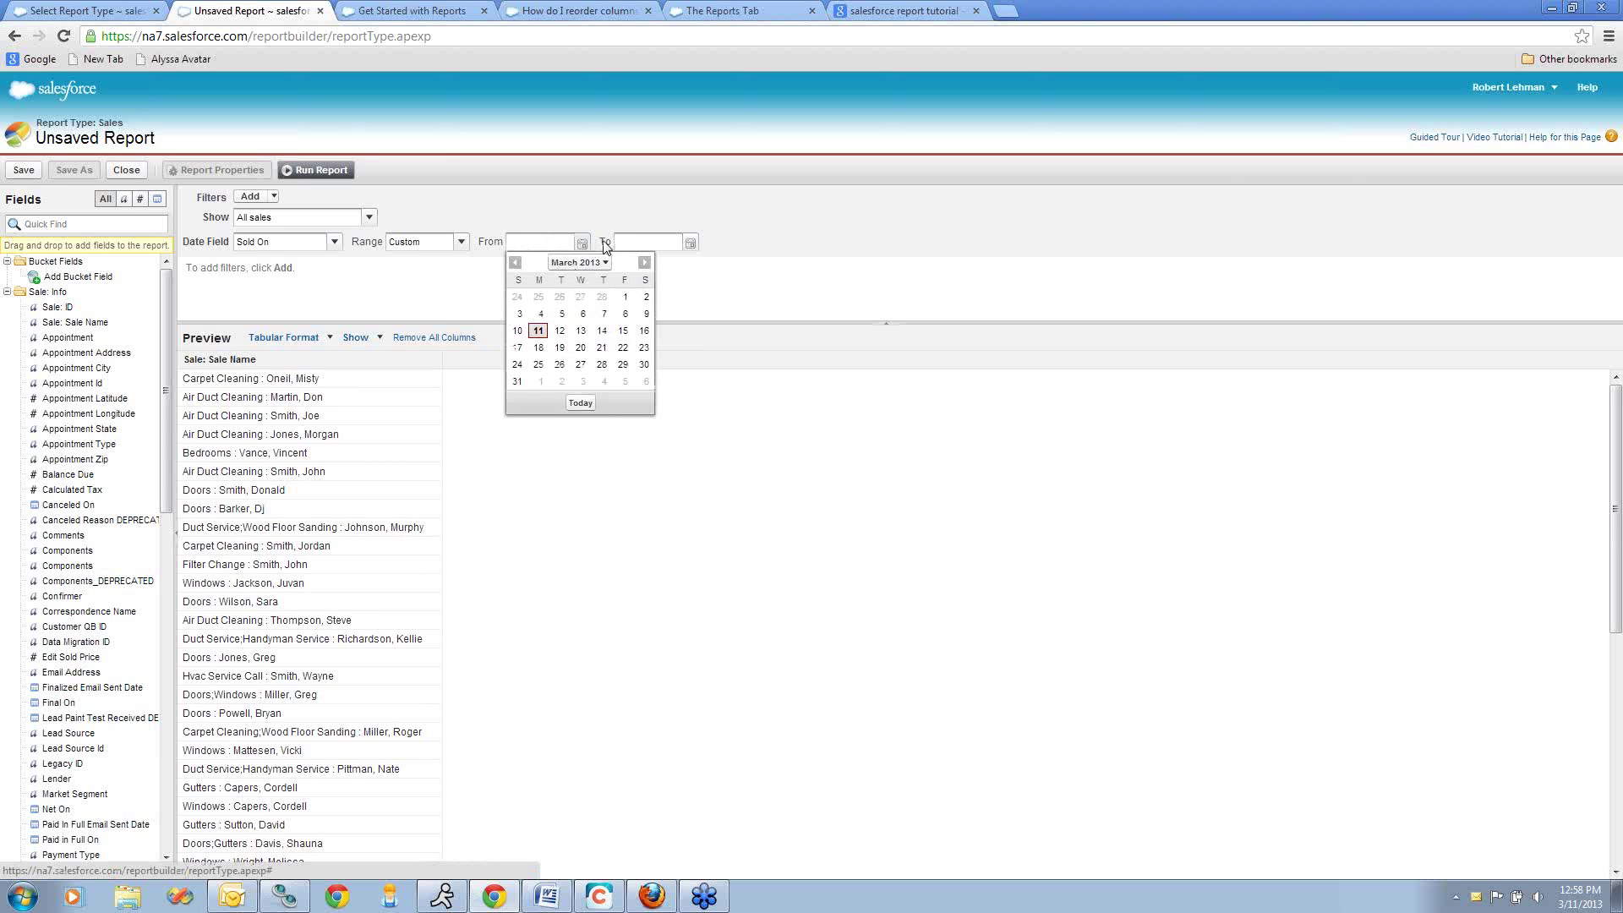
pyautogui.click(461, 242)
pyautogui.click(461, 242)
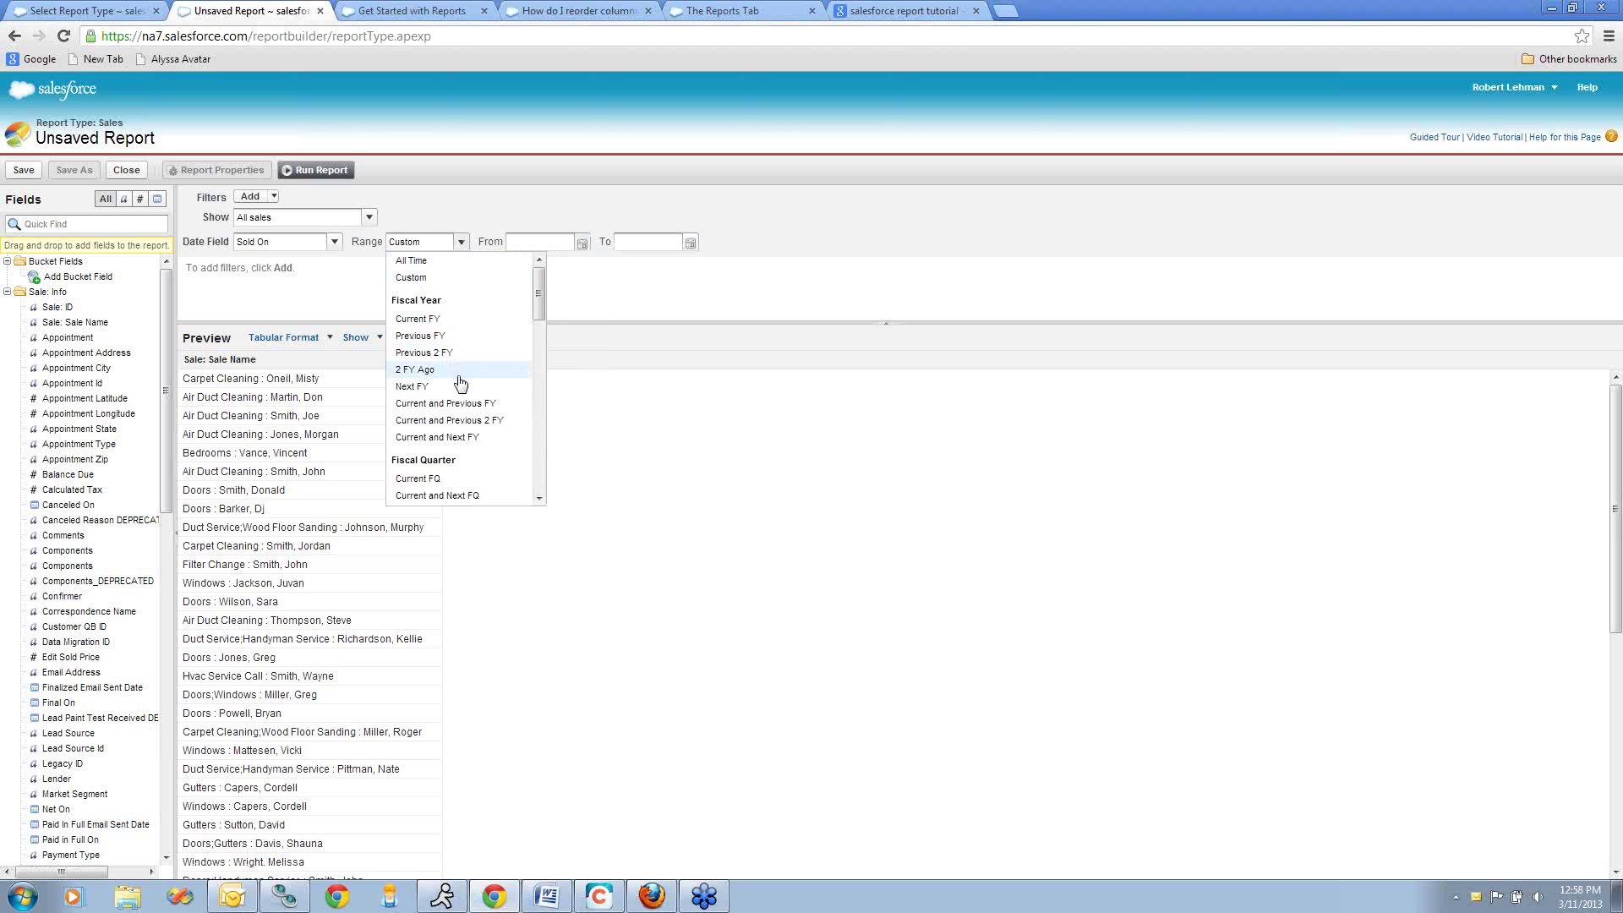
pyautogui.scroll(-3, 464, 397)
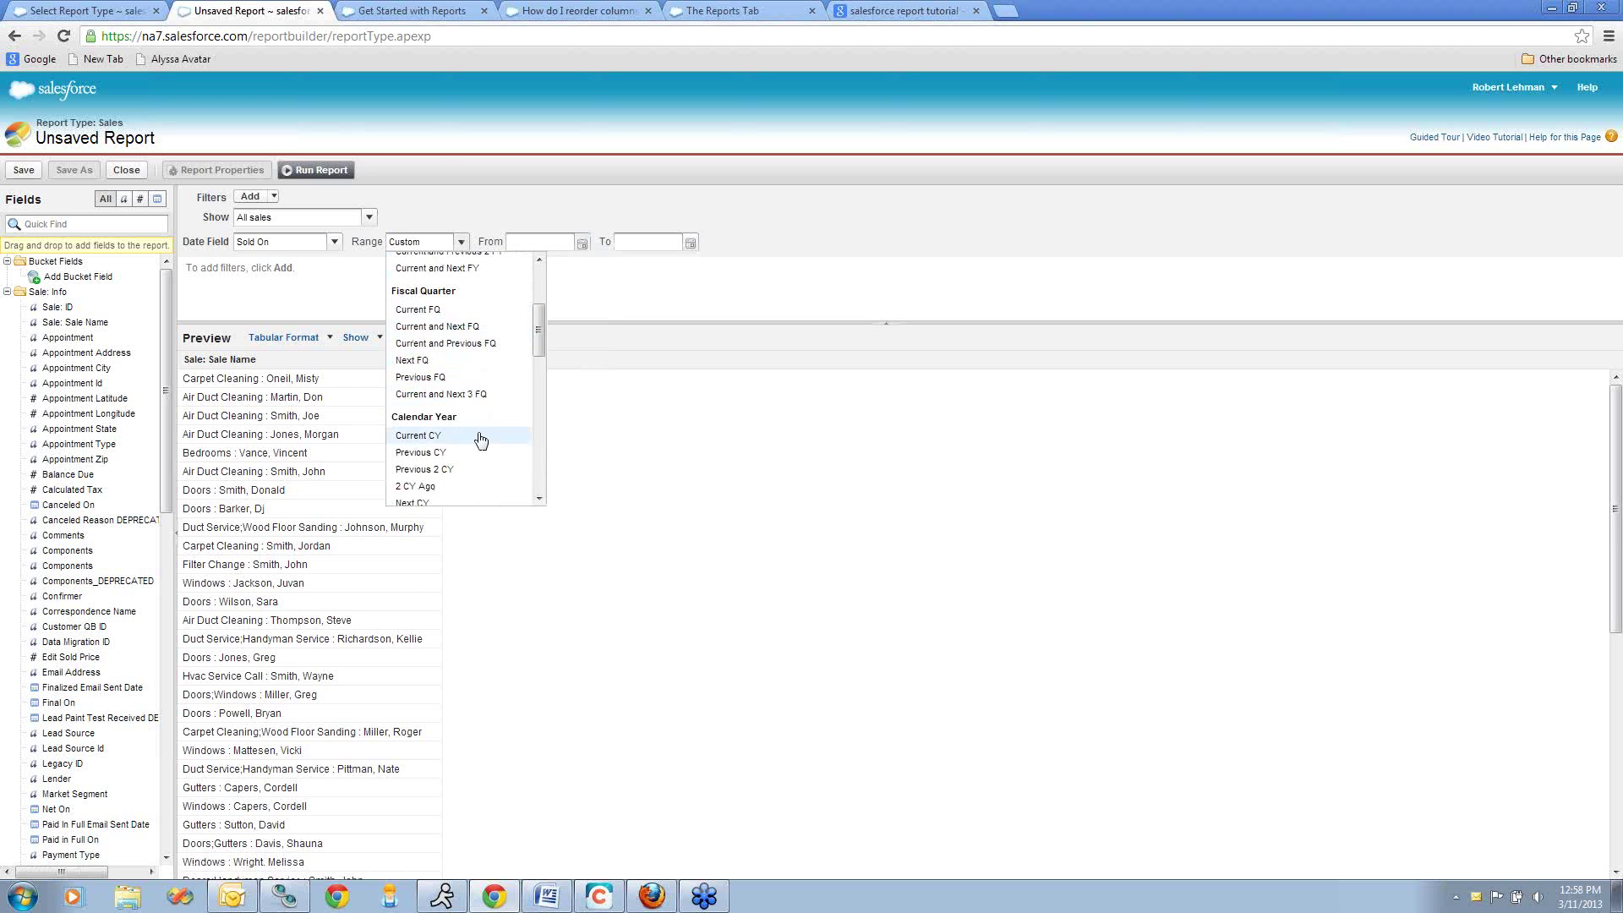
pyautogui.click(472, 453)
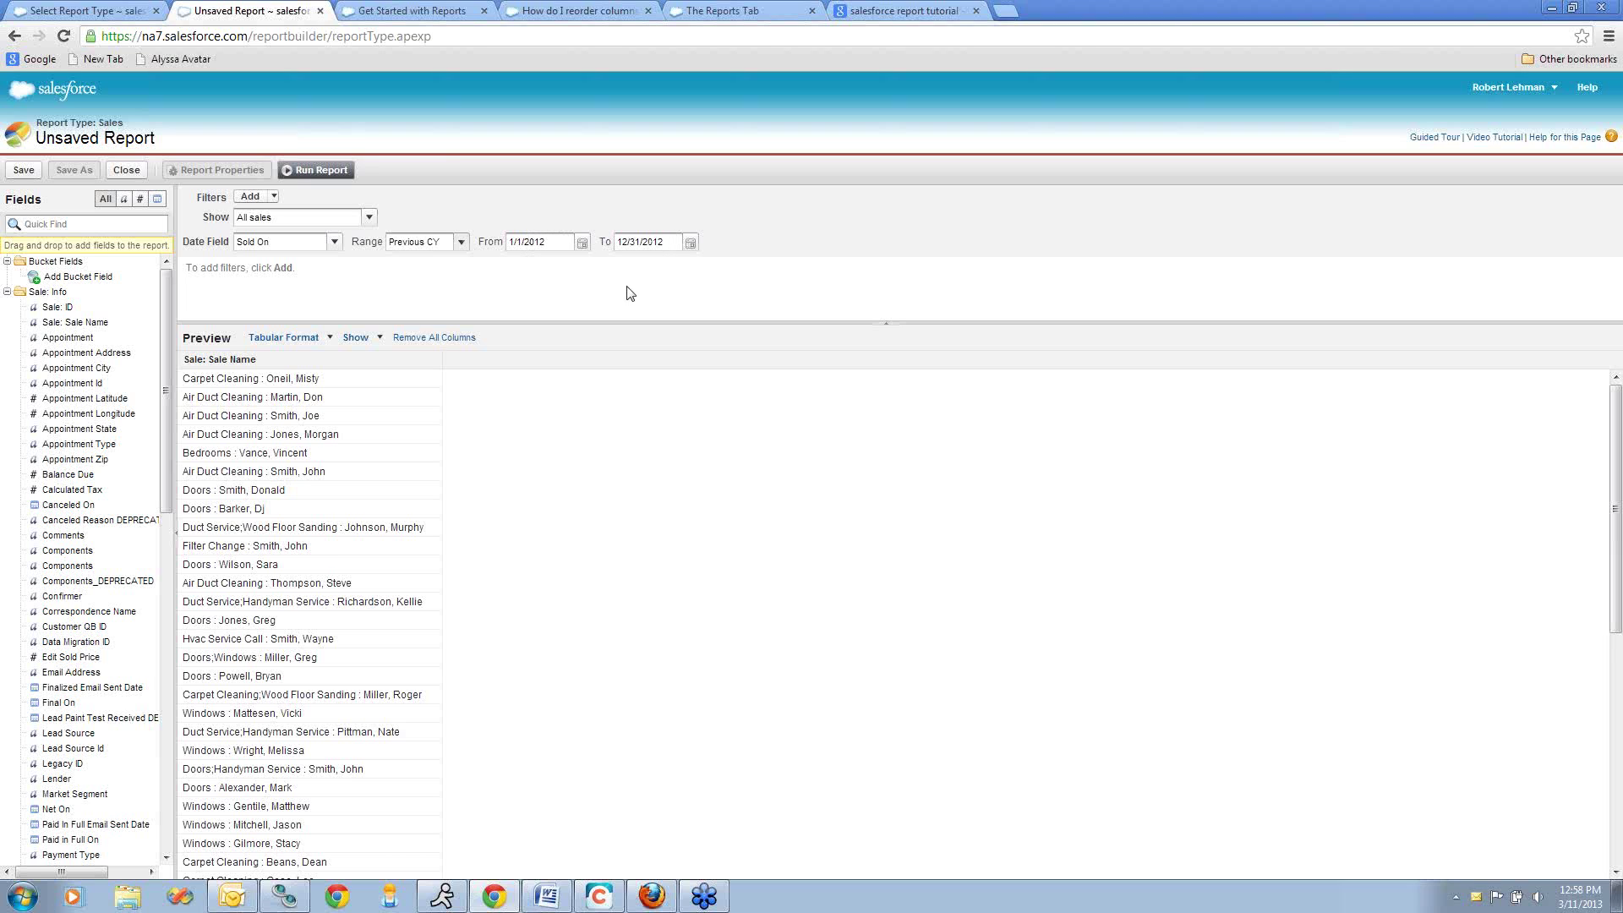
# - Add a field filter on Status with the 'not equal to' operator
pyautogui.click(250, 197)
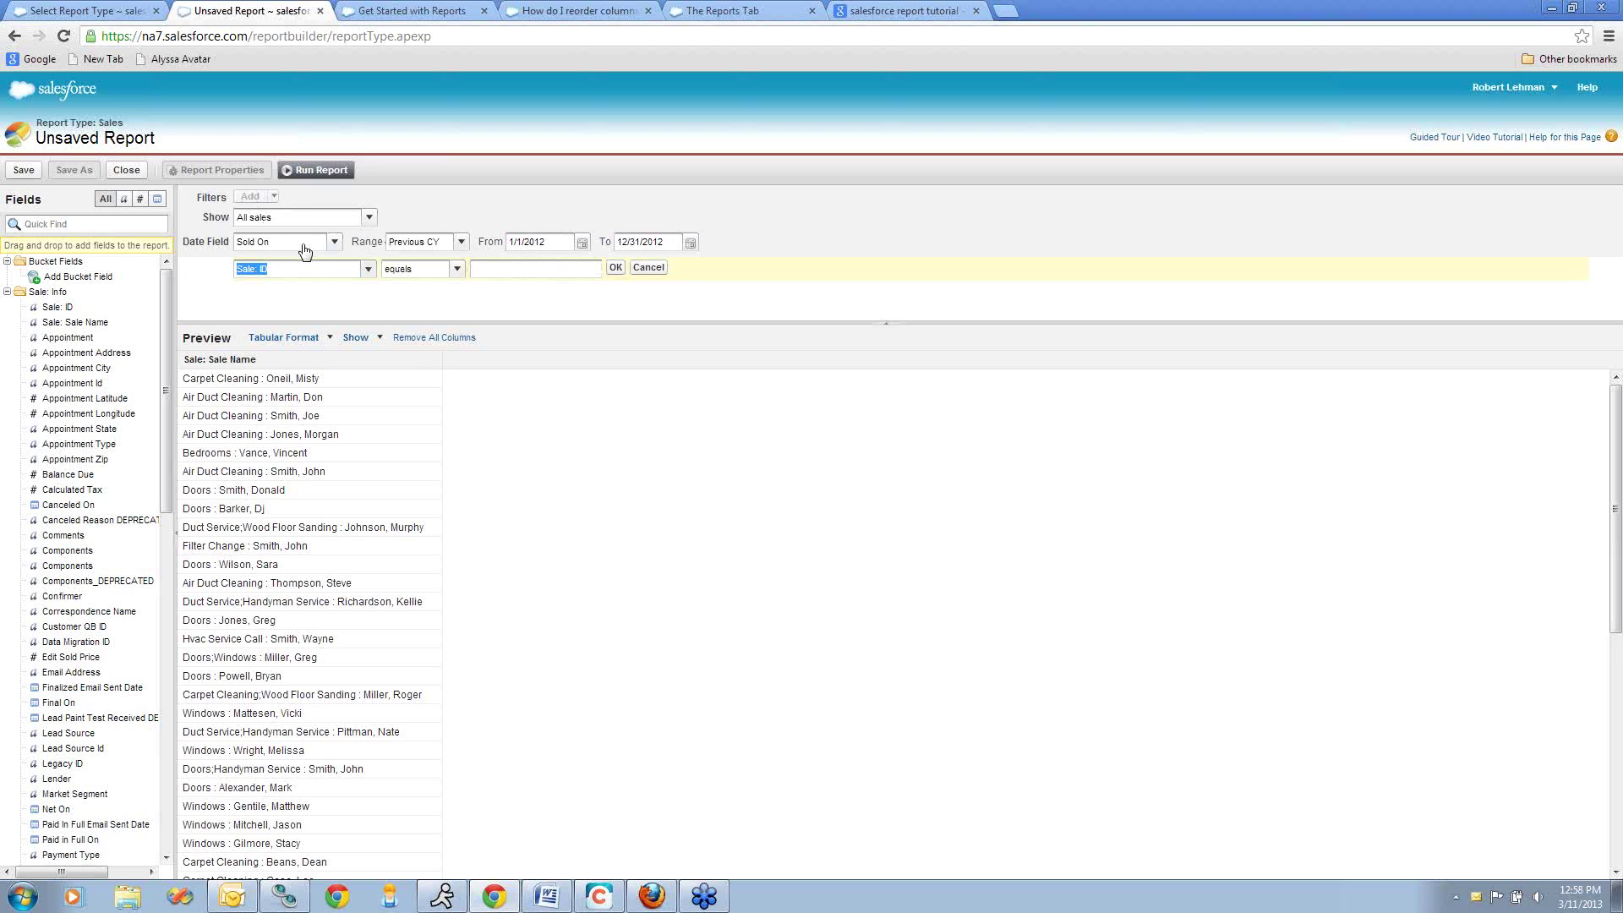
pyautogui.click(368, 270)
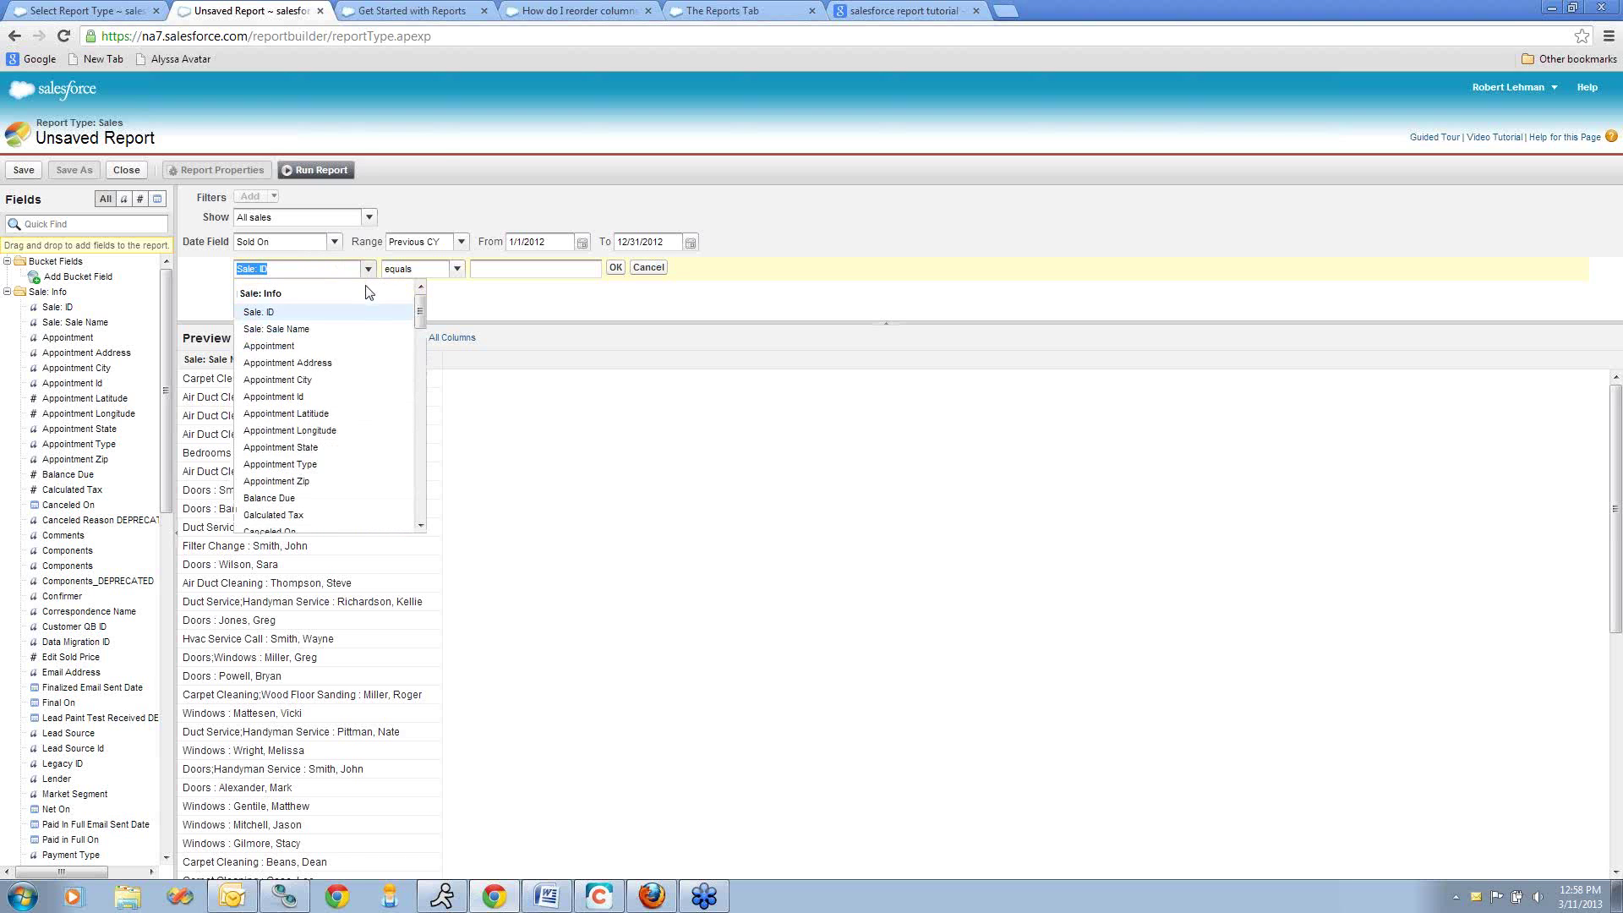
pyautogui.scroll(-3, 373, 406)
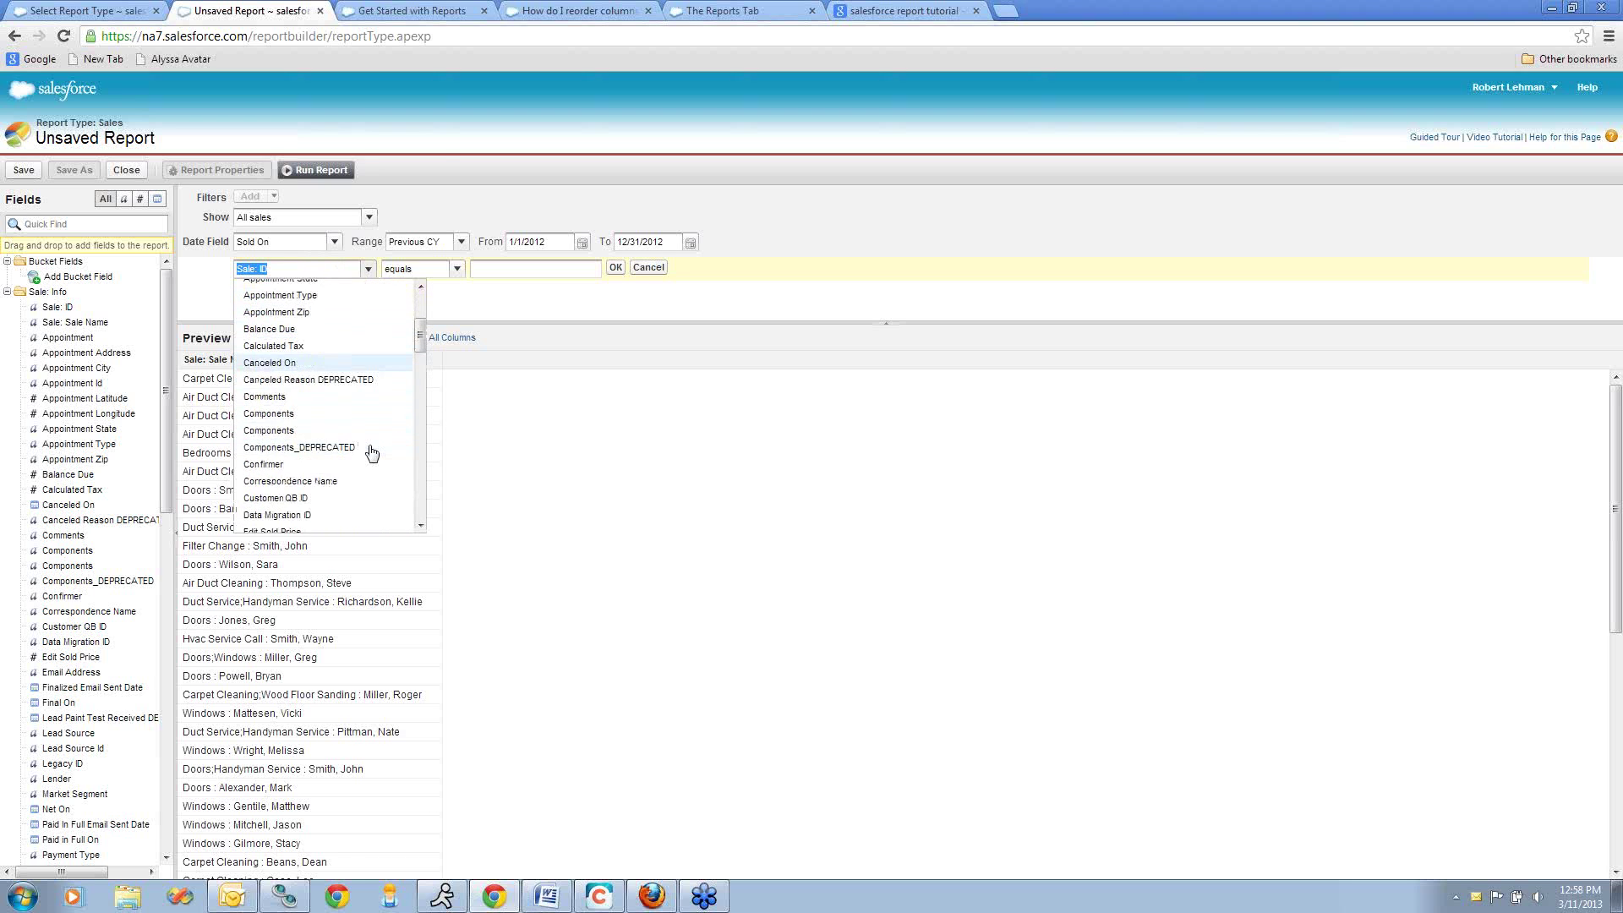
pyautogui.scroll(-15, 373, 454)
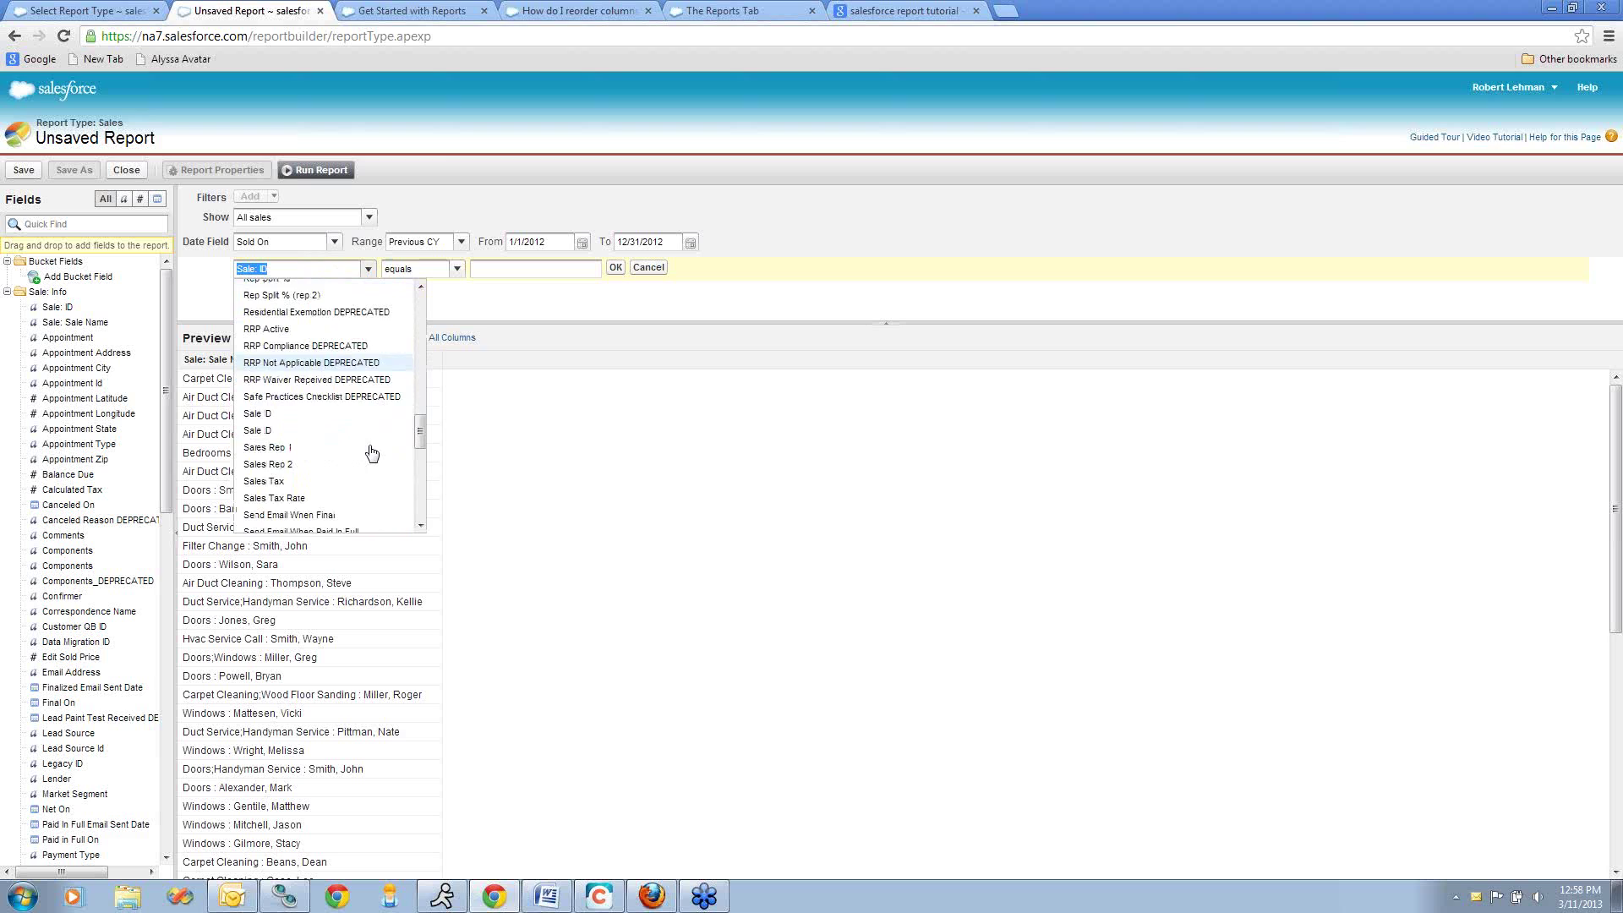
pyautogui.scroll(-1, 372, 454)
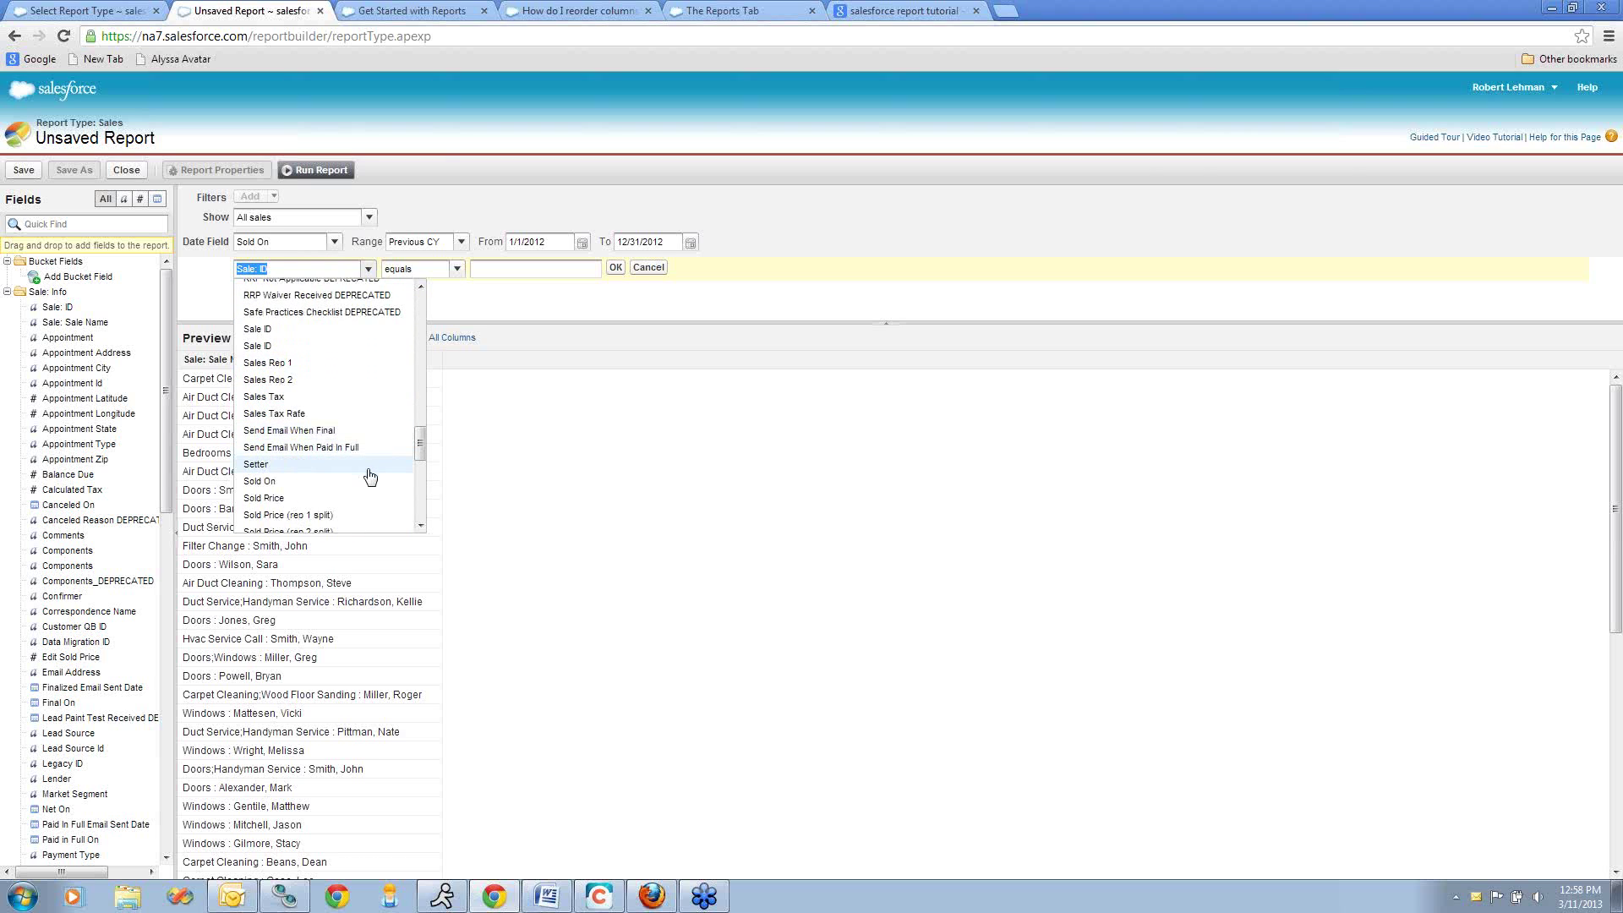
pyautogui.scroll(-1, 370, 477)
pyautogui.click(362, 497)
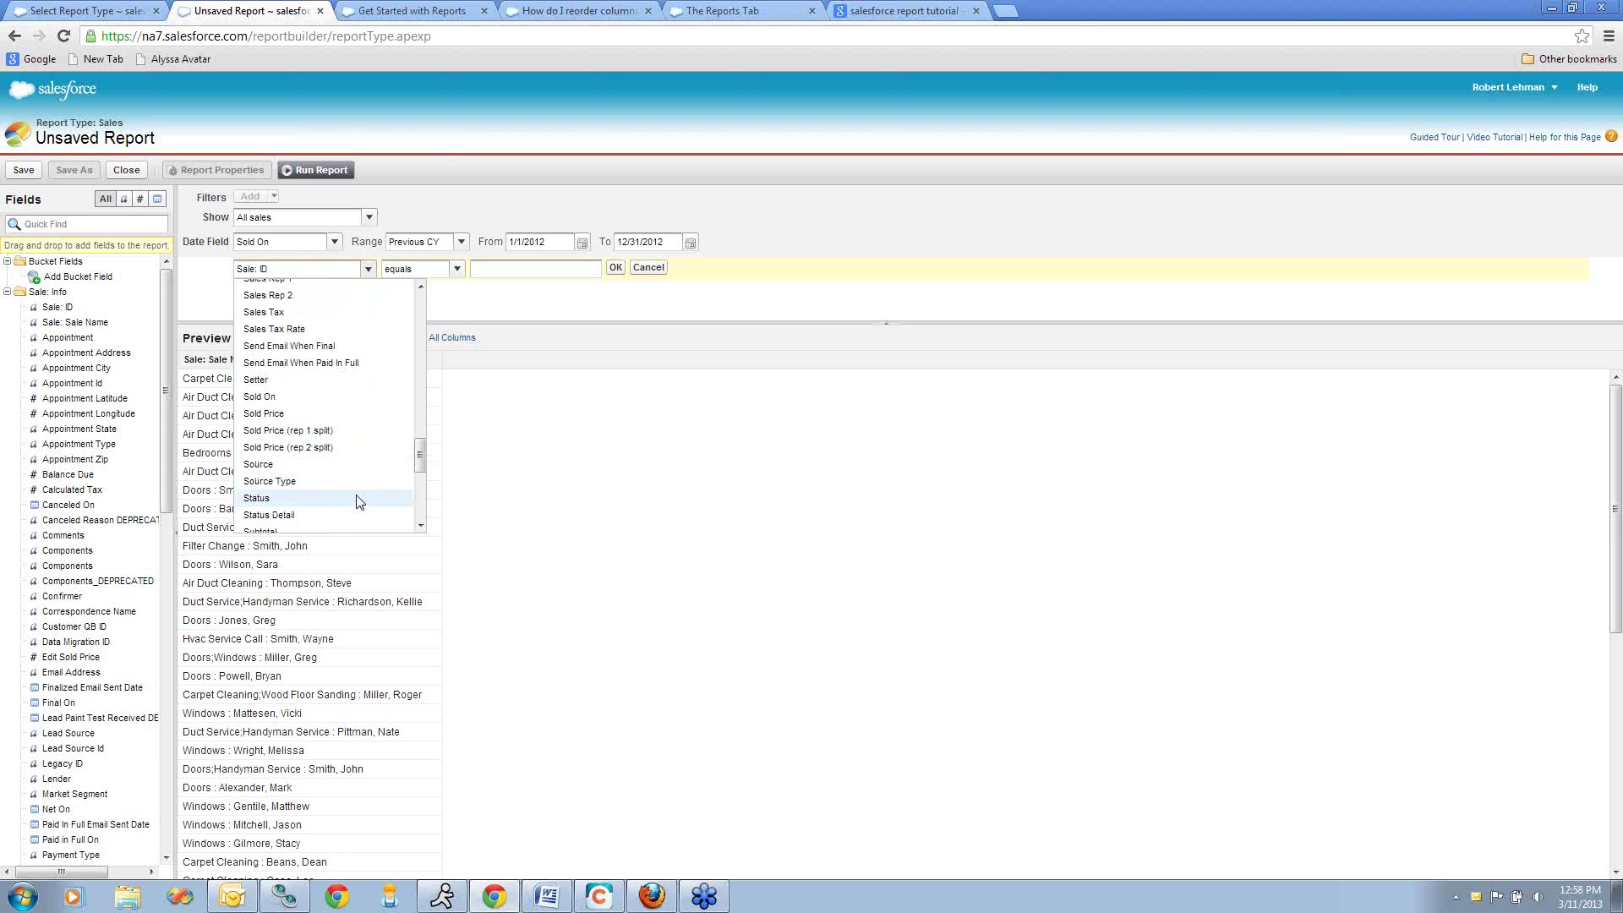
pyautogui.click(457, 269)
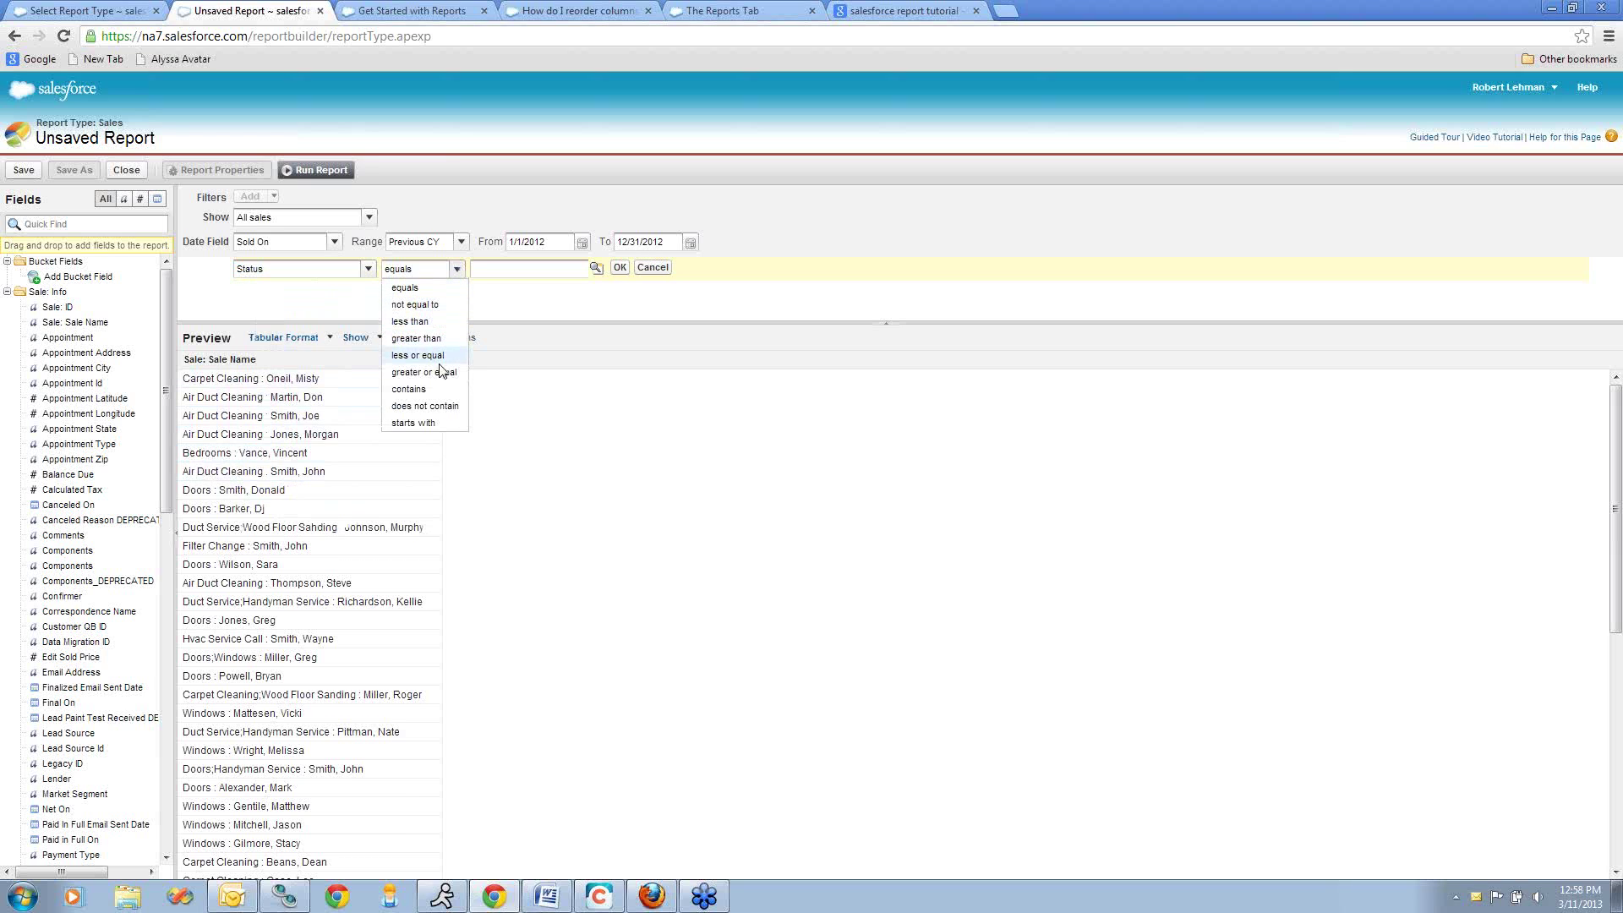
pyautogui.click(443, 304)
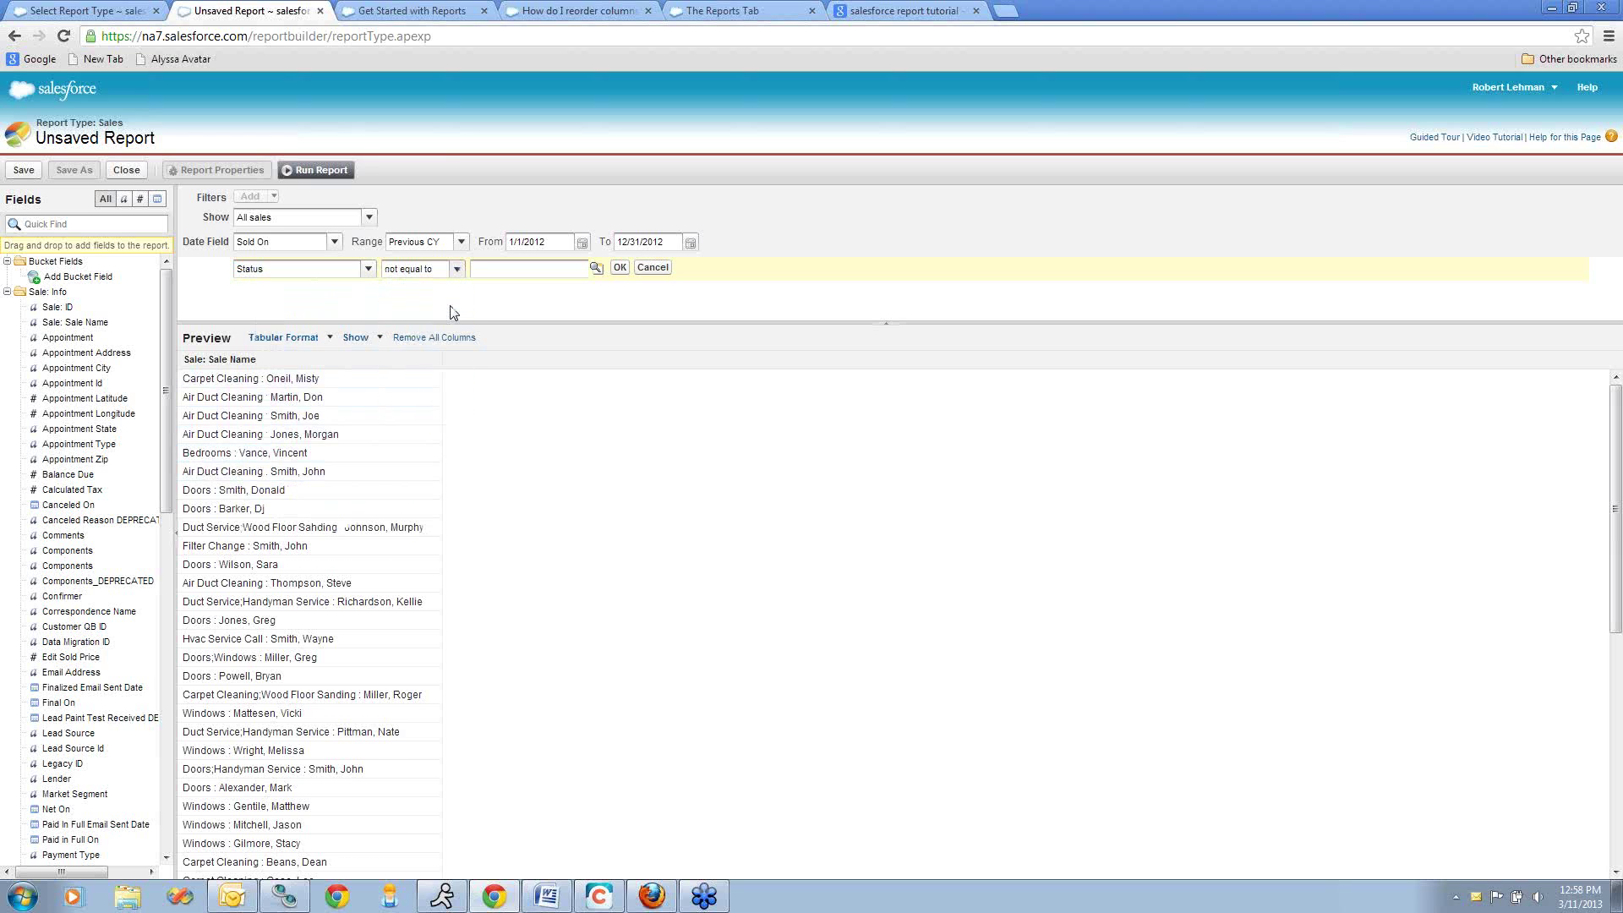
# - Set the filter value to Canceled and apply the Status filter
pyautogui.click(596, 269)
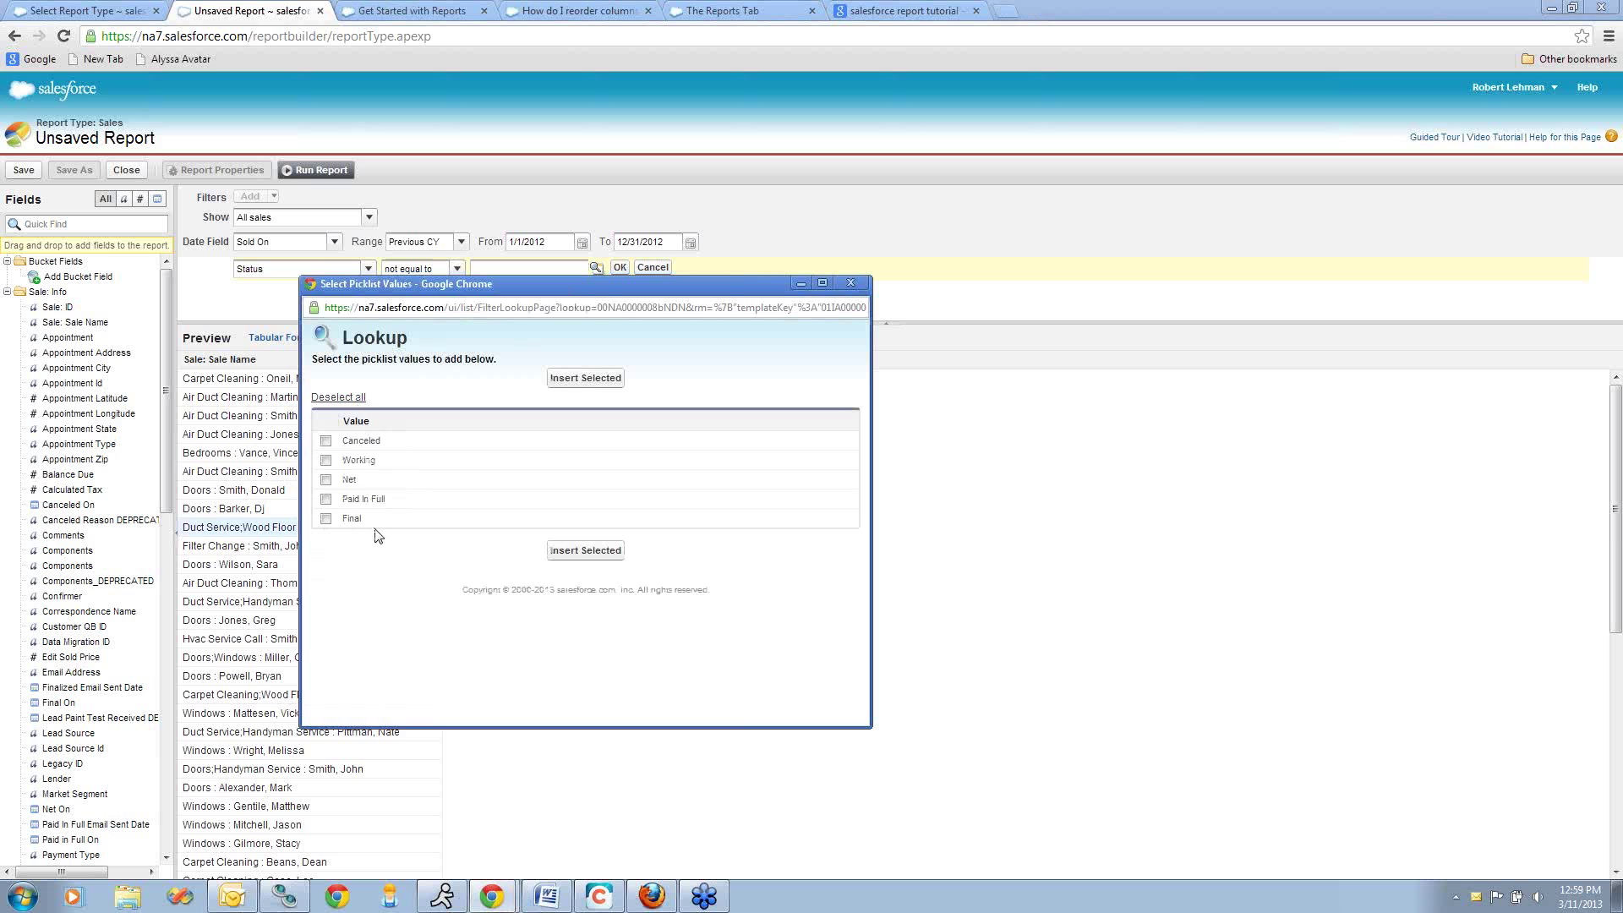
pyautogui.click(327, 441)
pyautogui.click(585, 378)
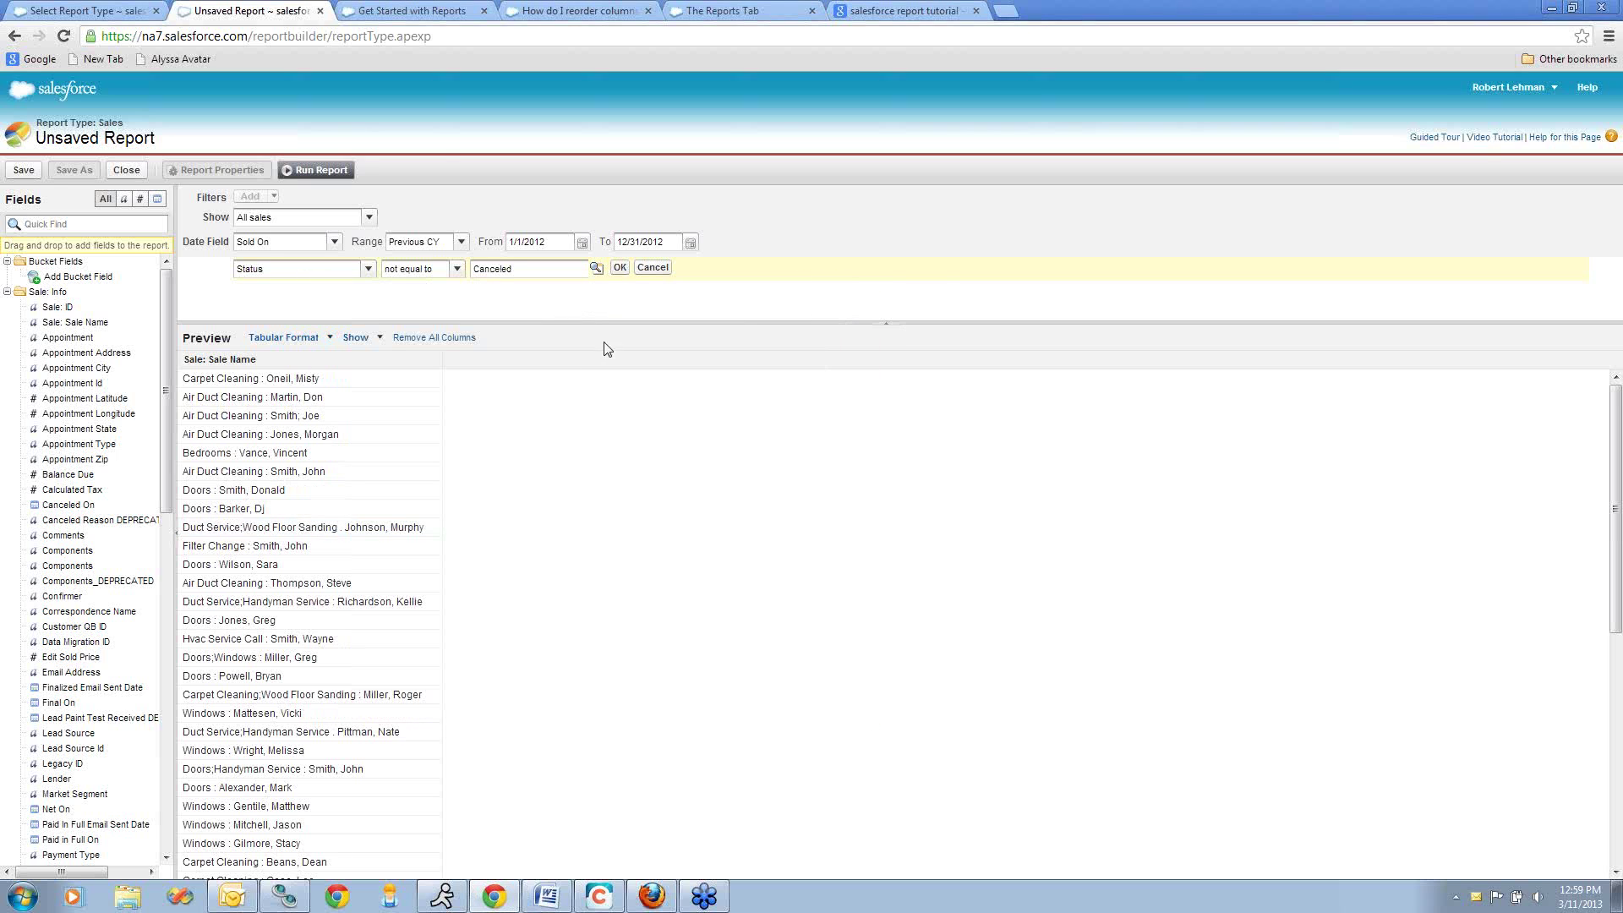
pyautogui.click(620, 268)
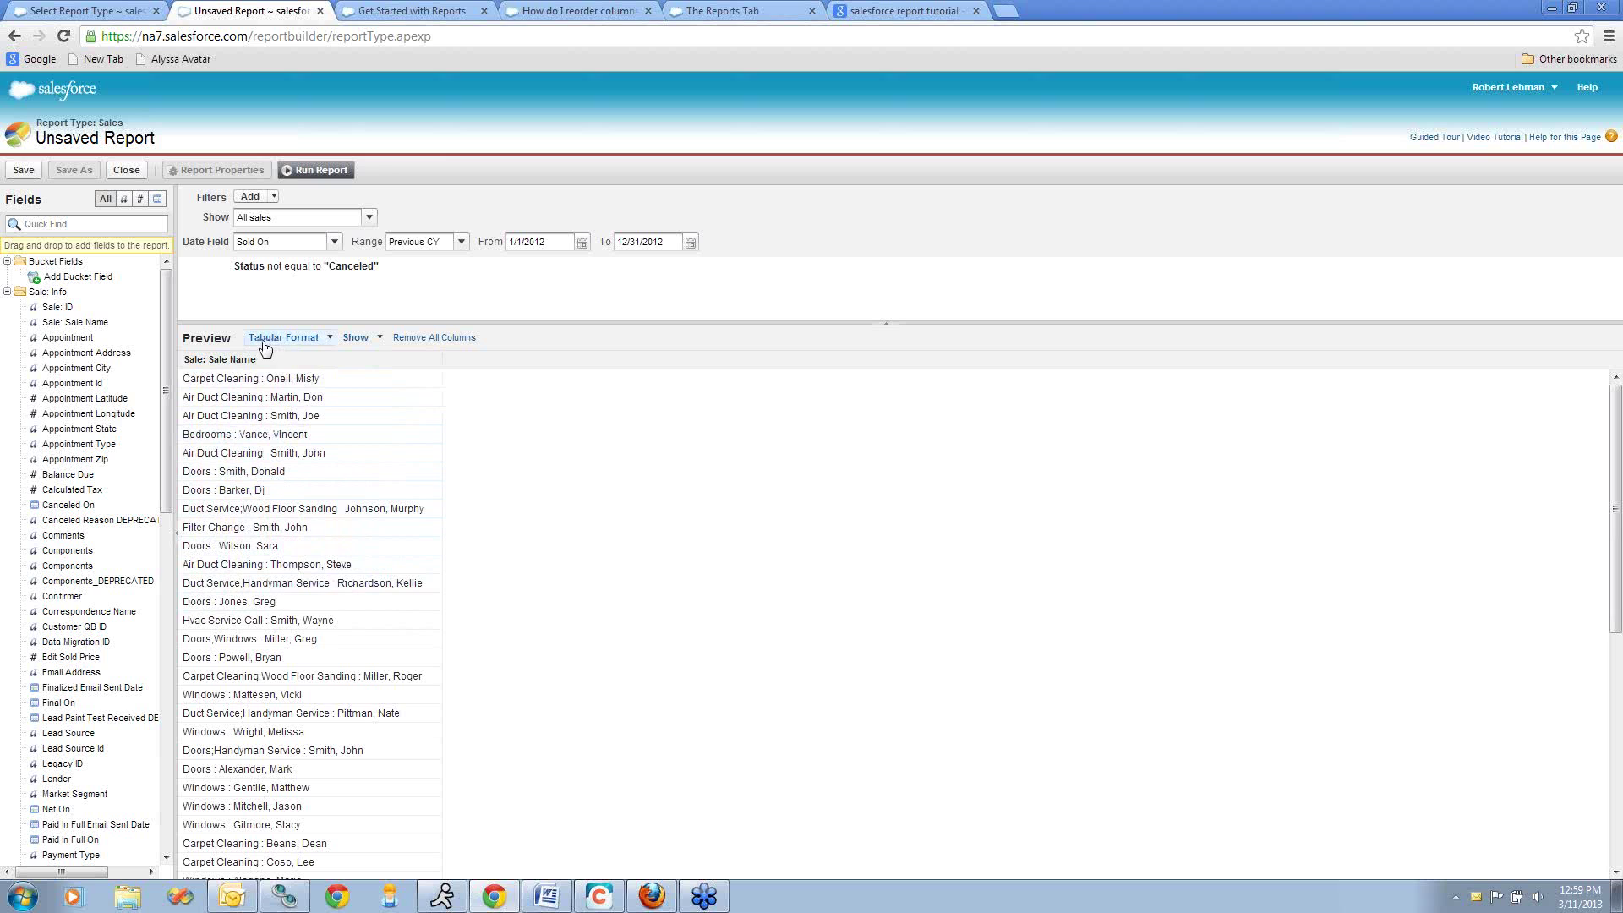
# - Switch the report to Summary format and search the field list for 'sold on'
pyautogui.click(328, 343)
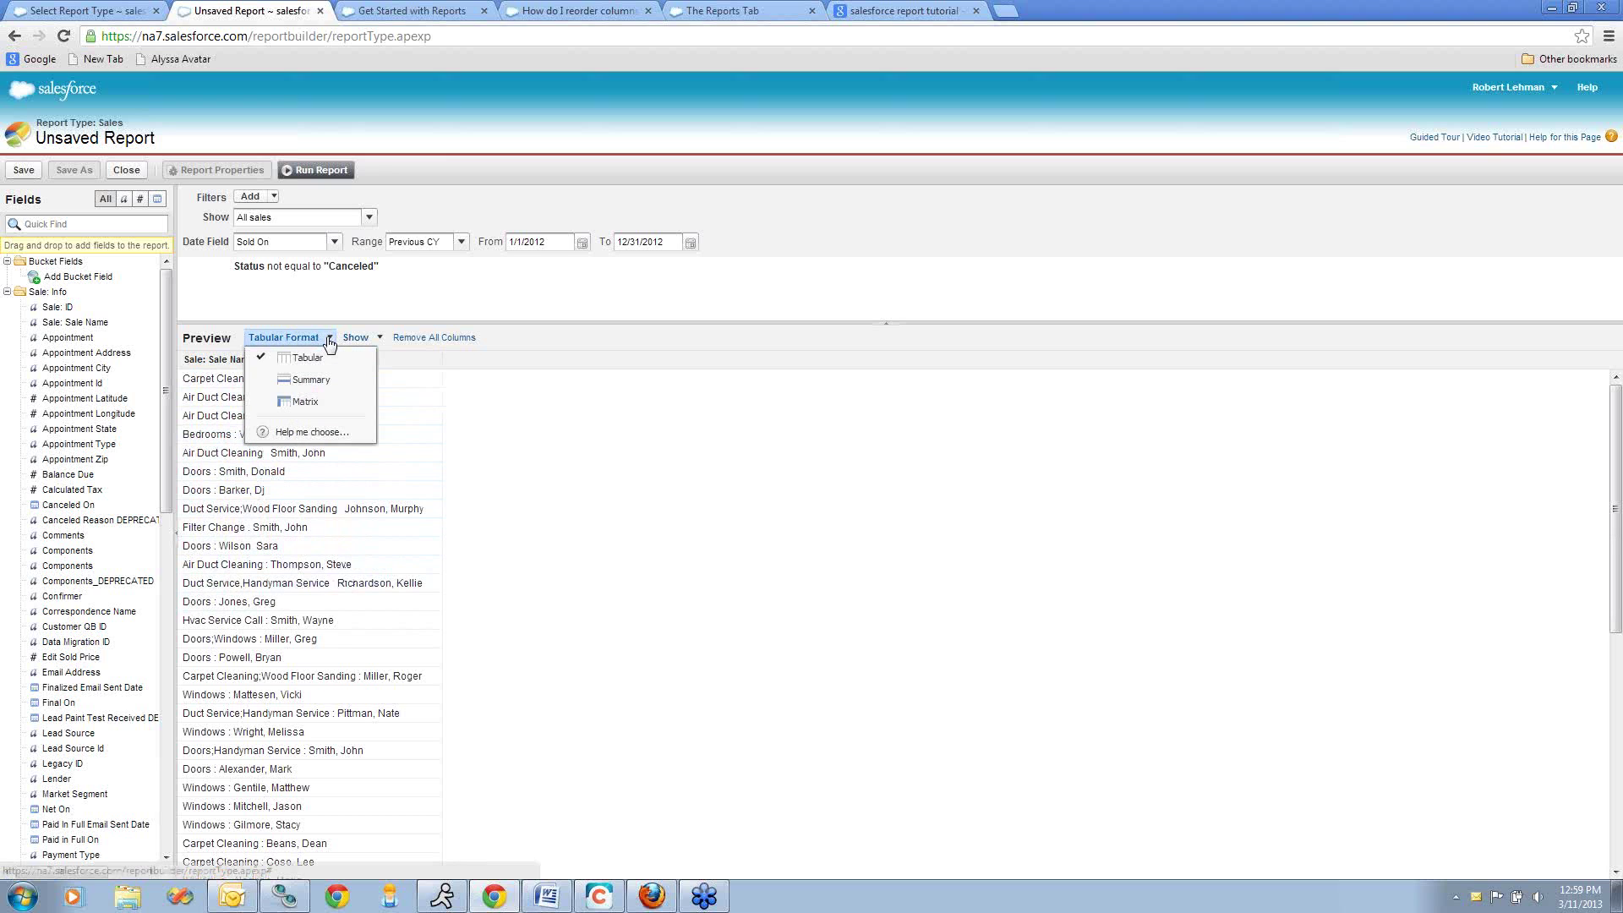
pyautogui.click(325, 382)
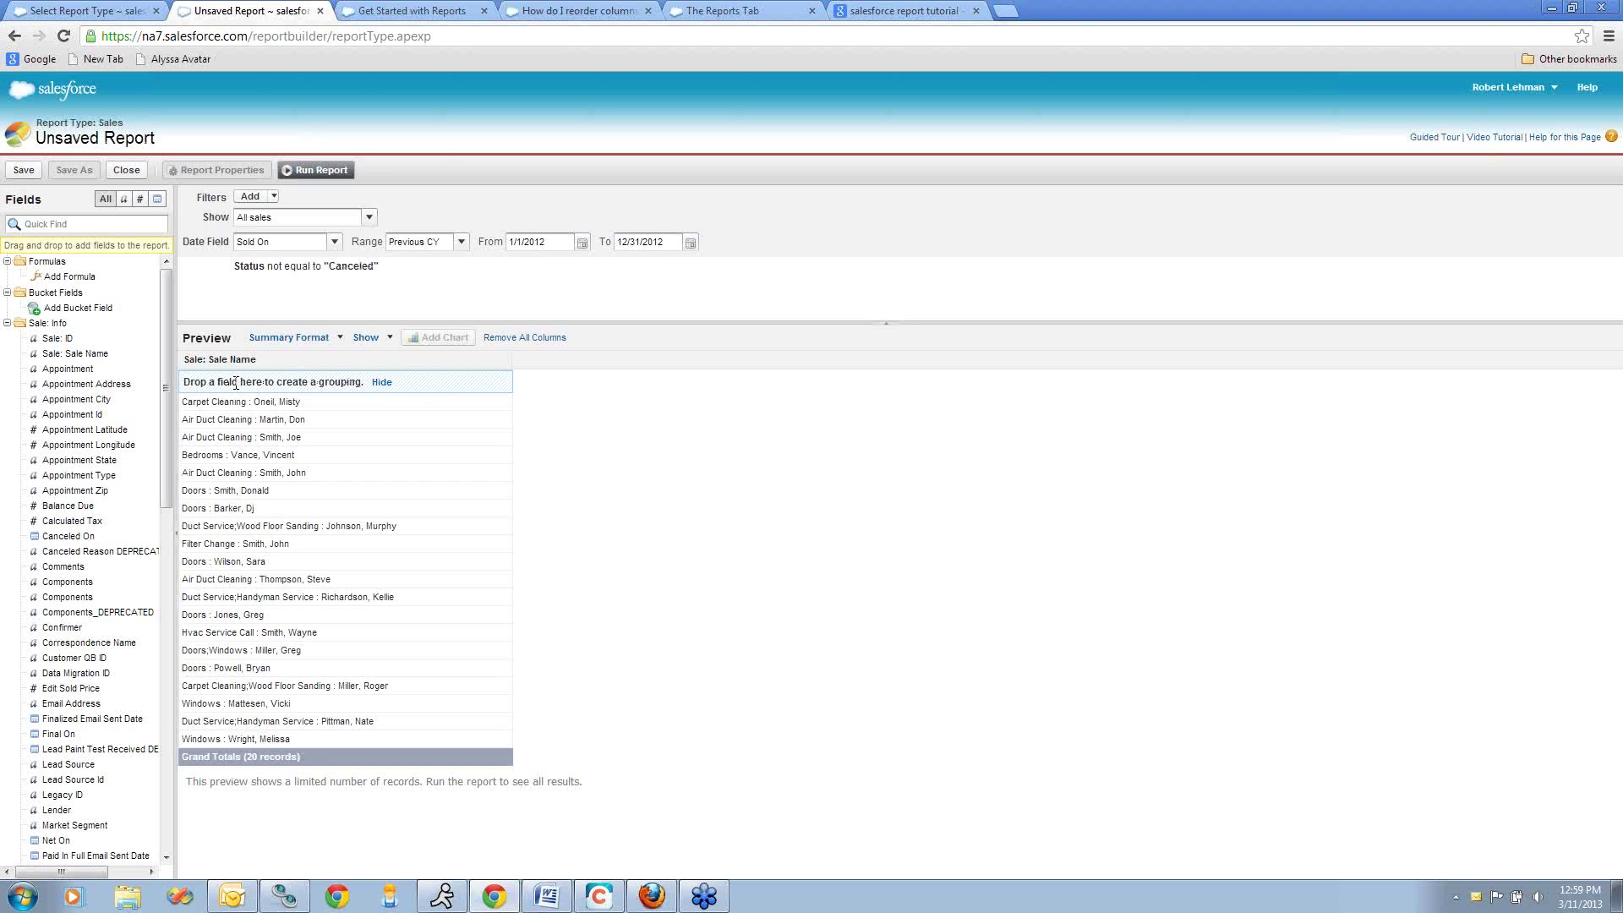
pyautogui.click(105, 225)
pyautogui.write('s')
pyautogui.write('old')
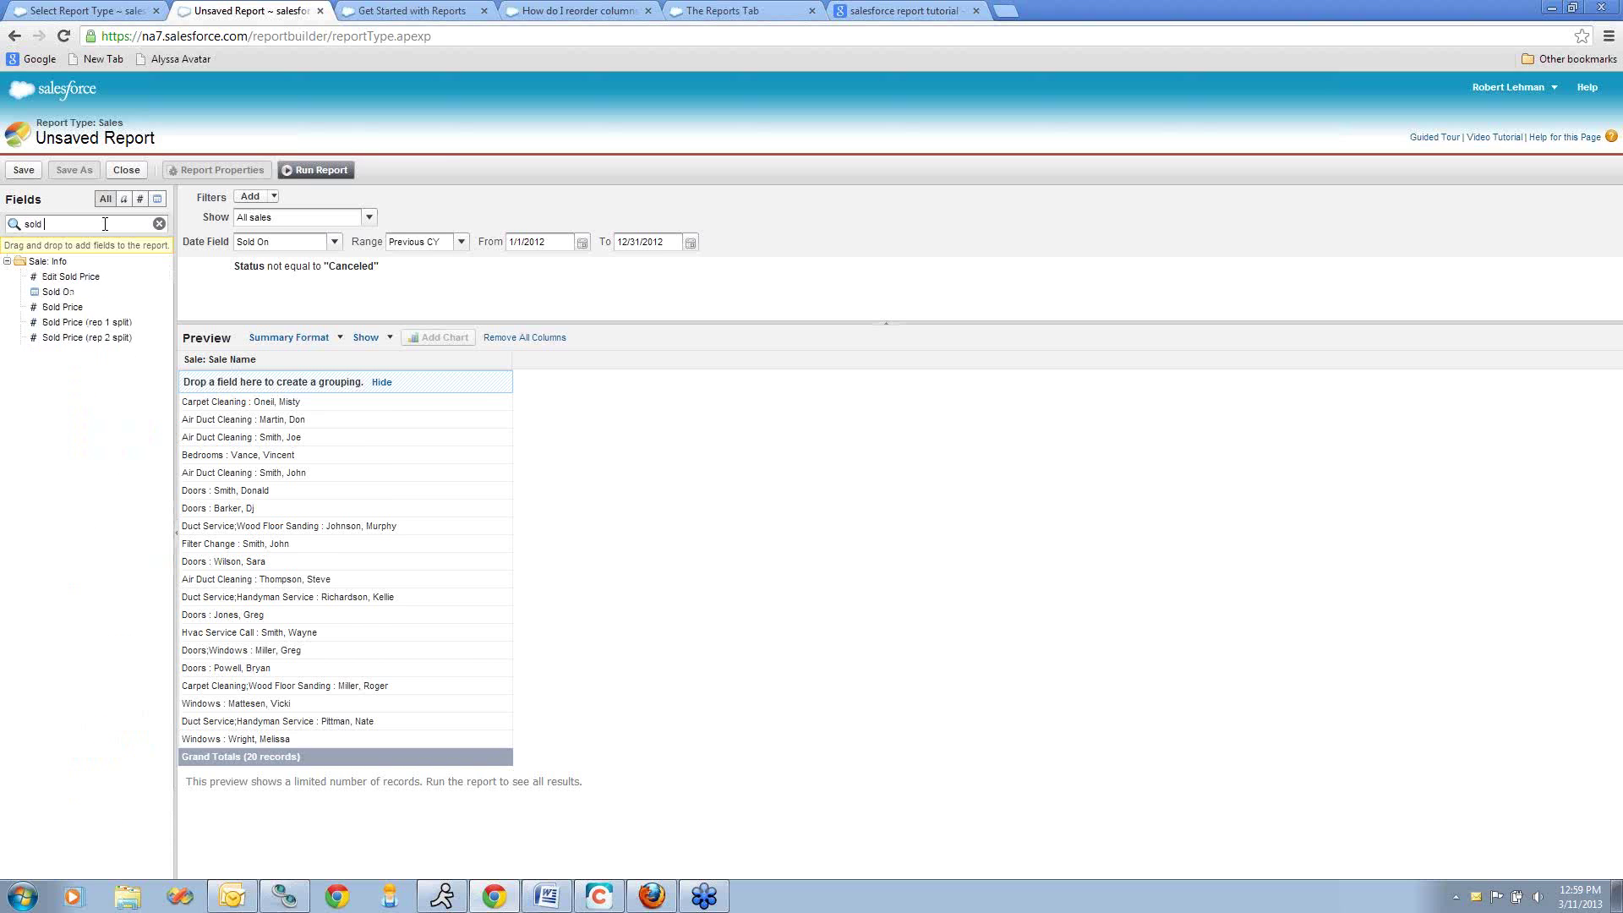
pyautogui.write(' on')
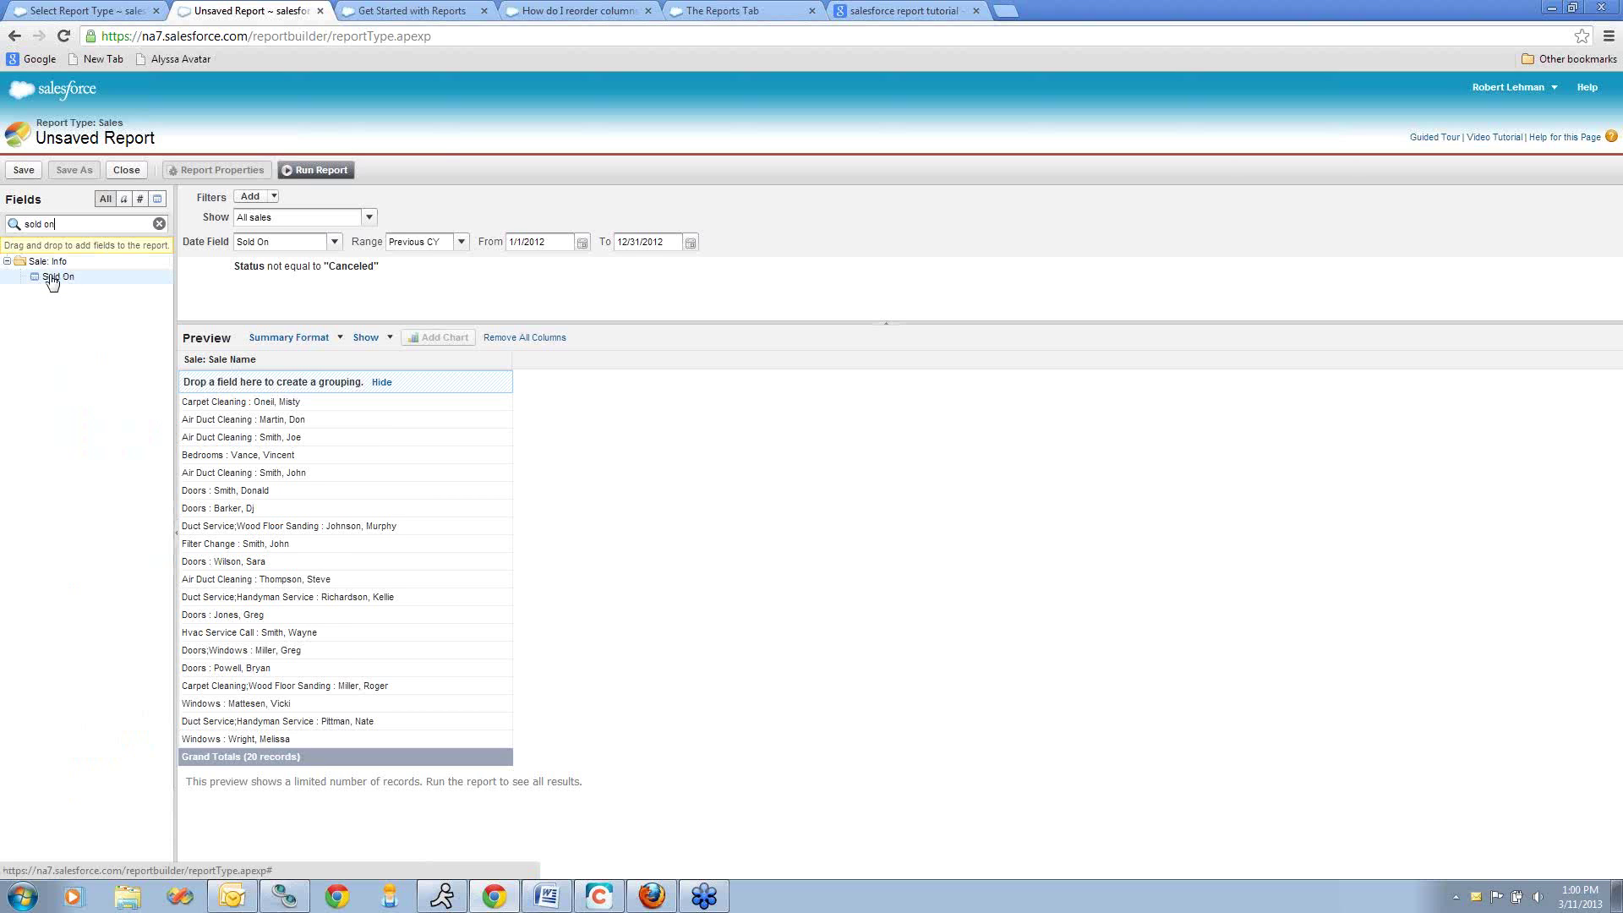
# - Group the report by Sold On, with dates grouped by Calendar Month
pyautogui.moveTo(51, 282); pyautogui.dragTo(205, 387)
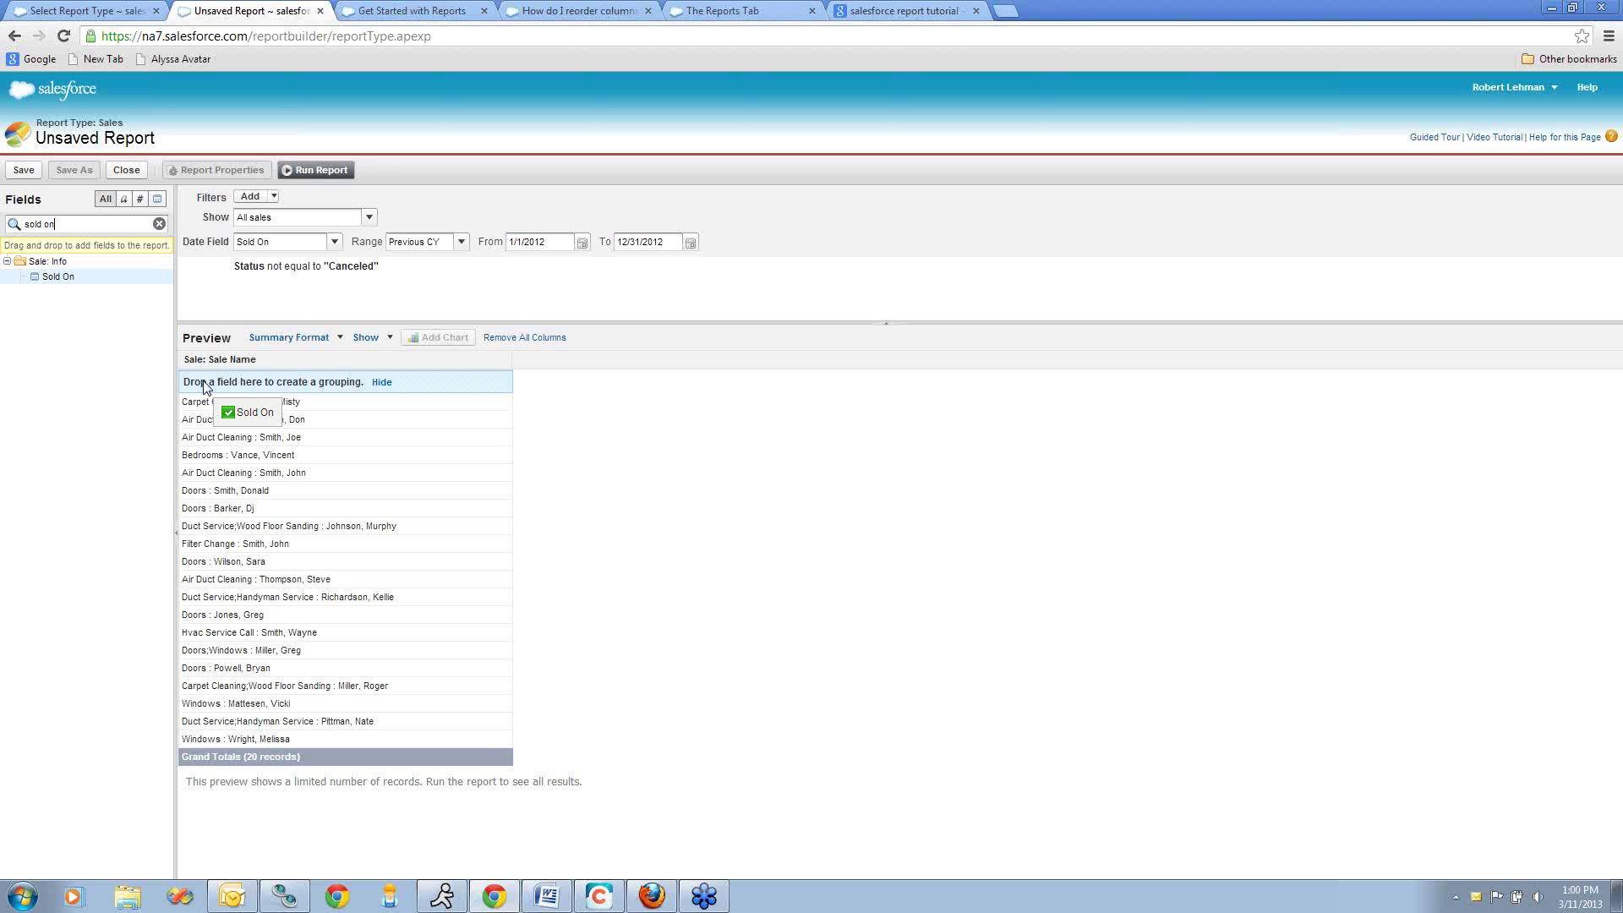
pyautogui.moveTo(205, 388); pyautogui.dragTo(207, 389)
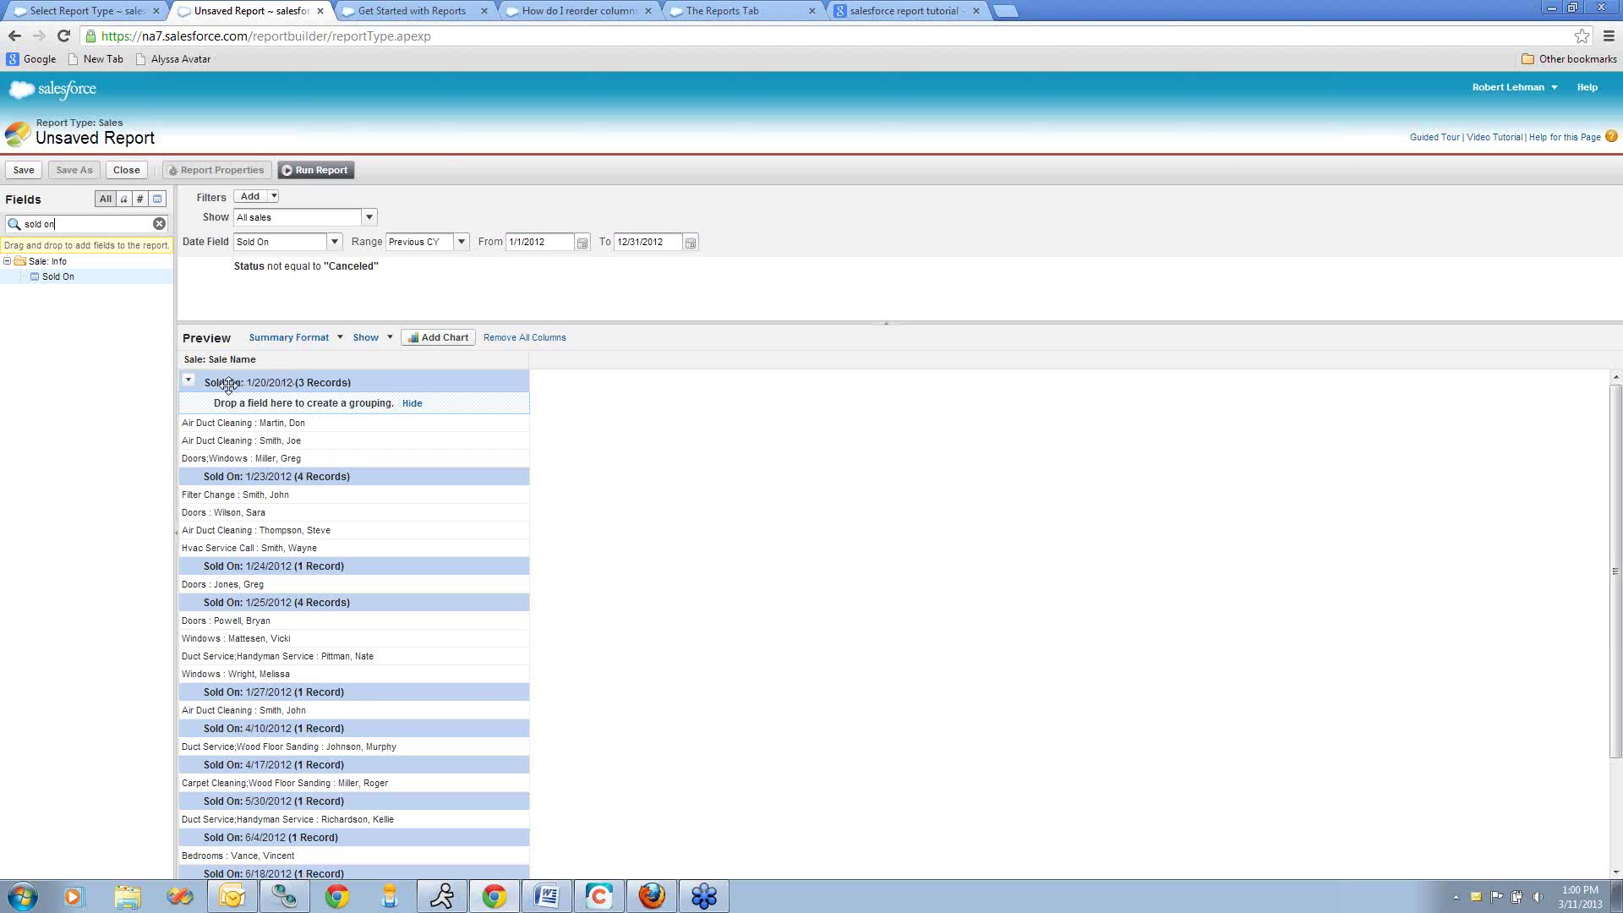
pyautogui.click(189, 387)
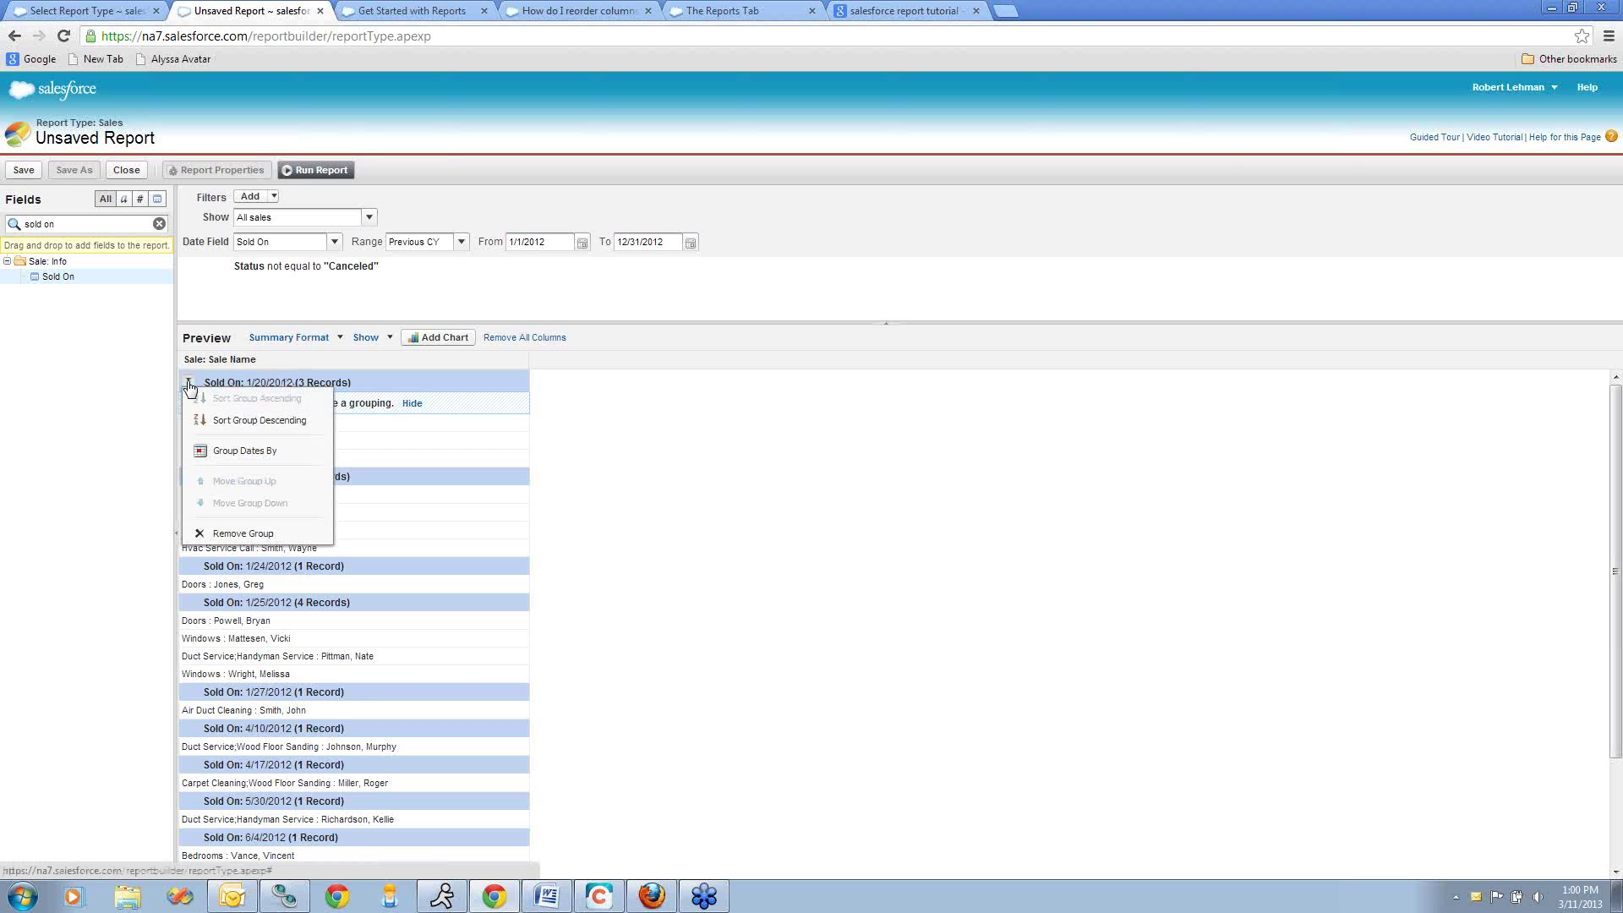
pyautogui.moveTo(226, 455)
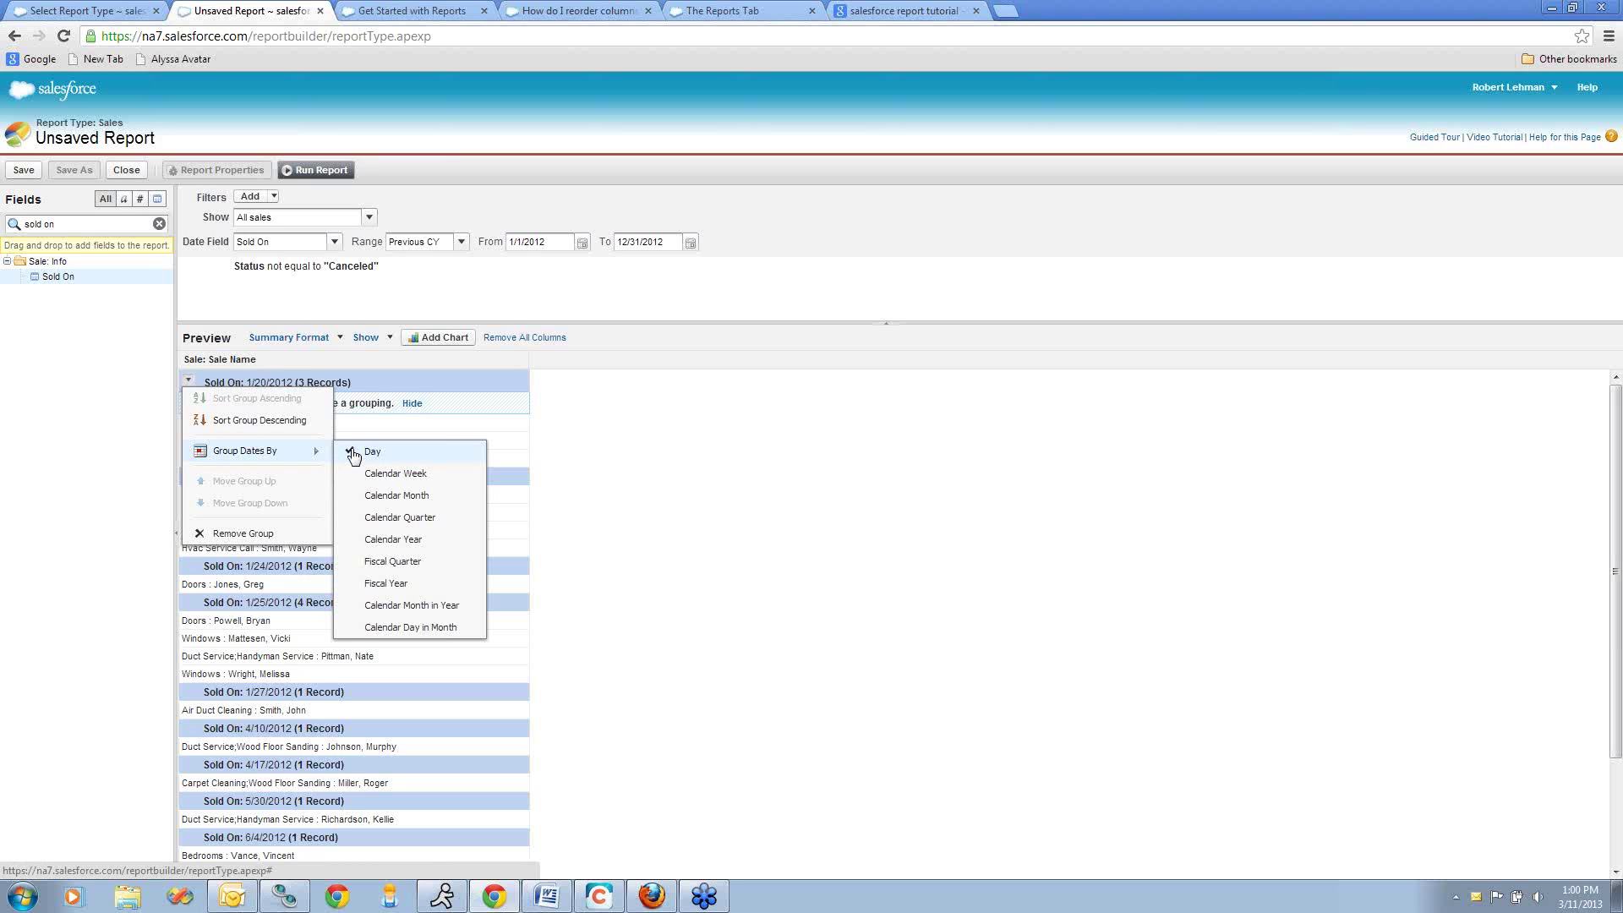
pyautogui.click(373, 499)
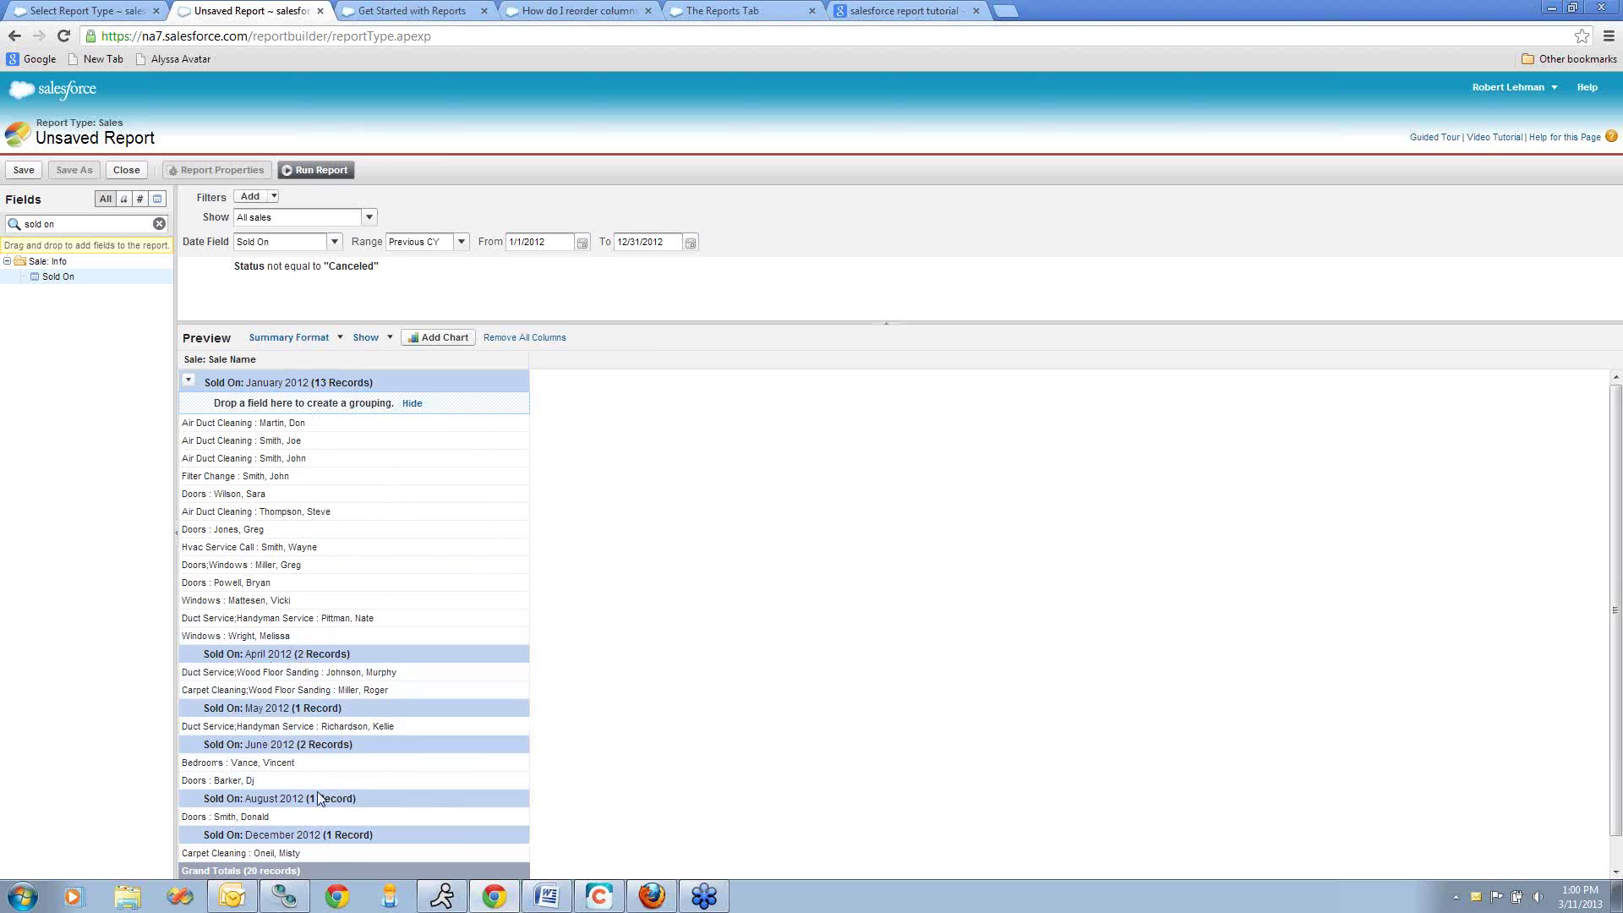
pyautogui.scroll(-2, 430, 796)
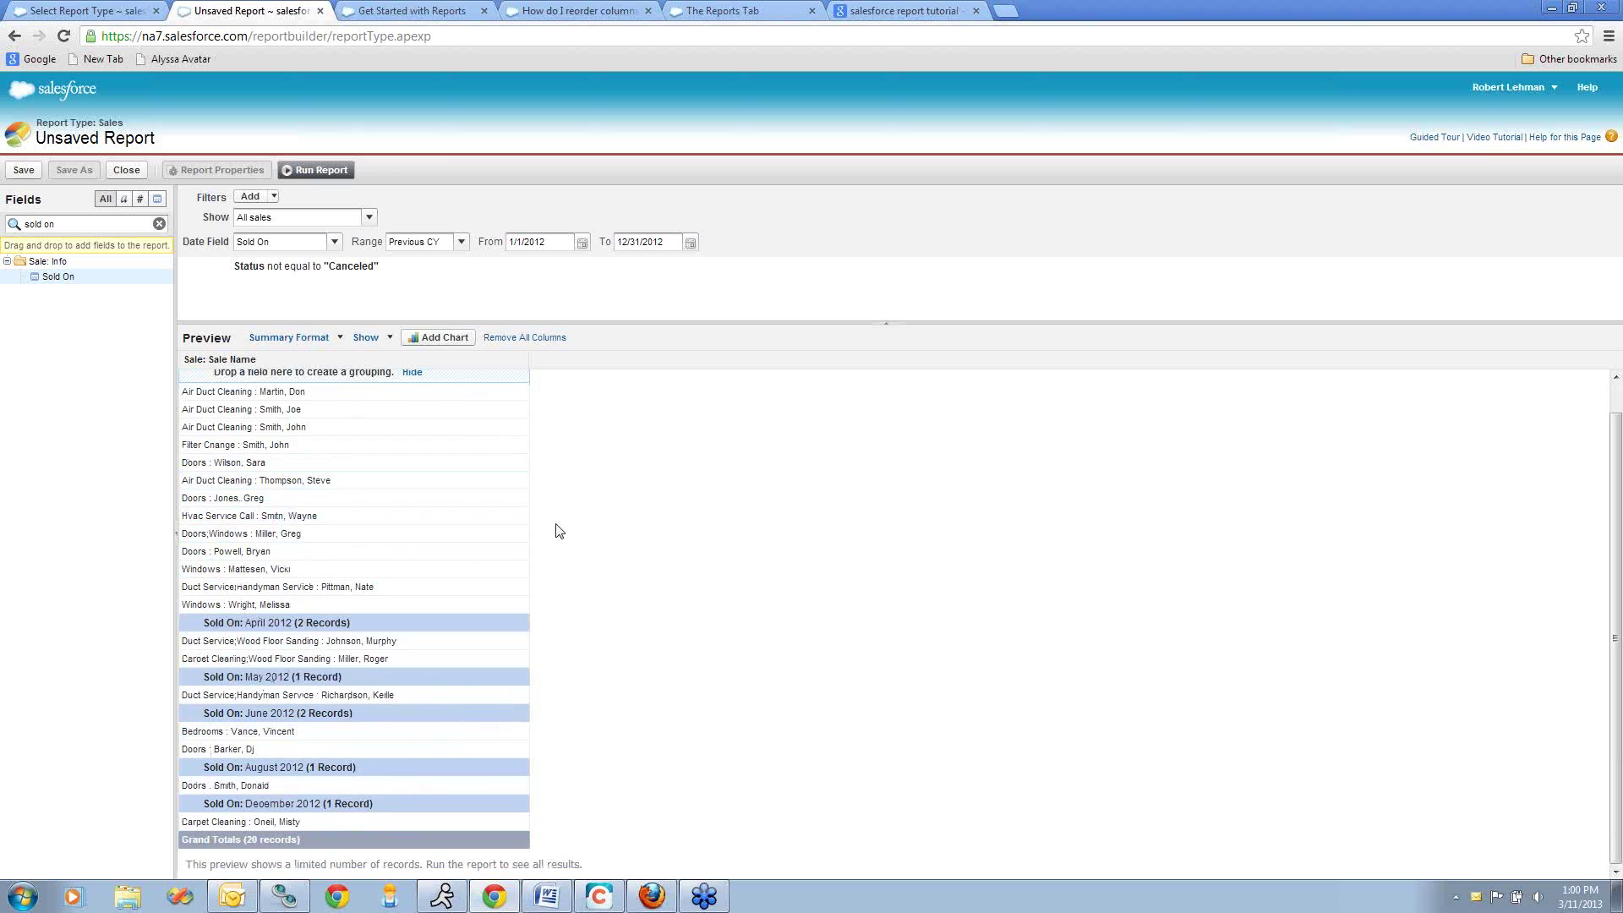
pyautogui.scroll(2, 424, 598)
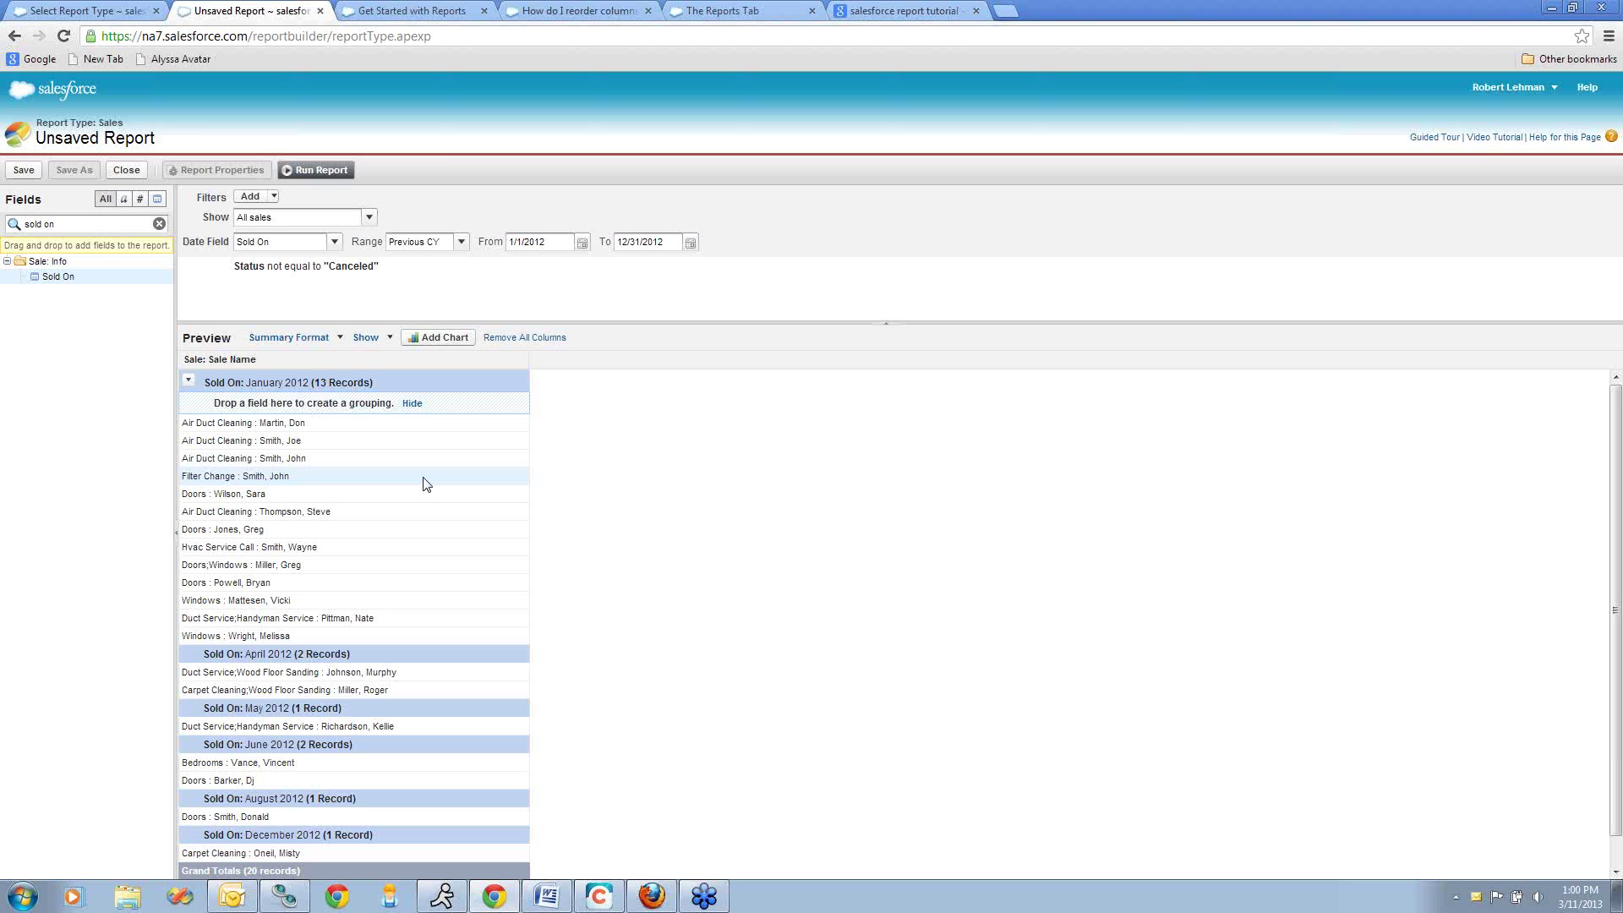
# - Run the report and scroll through the month-grouped Sale Report results
pyautogui.click(311, 169)
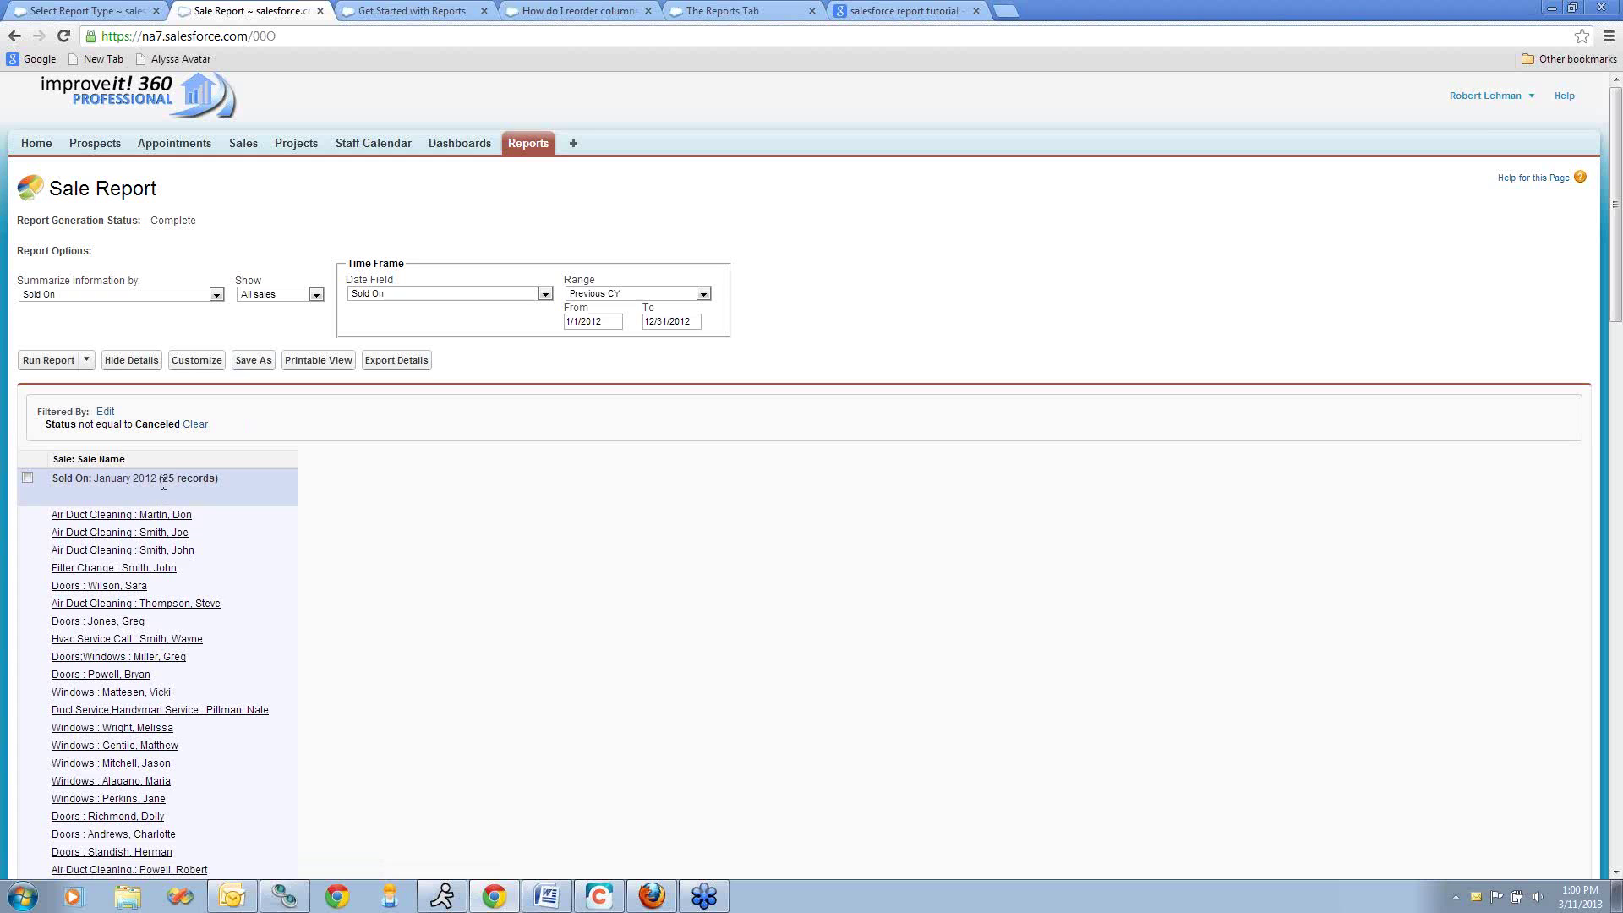
pyautogui.scroll(-2, 106, 517)
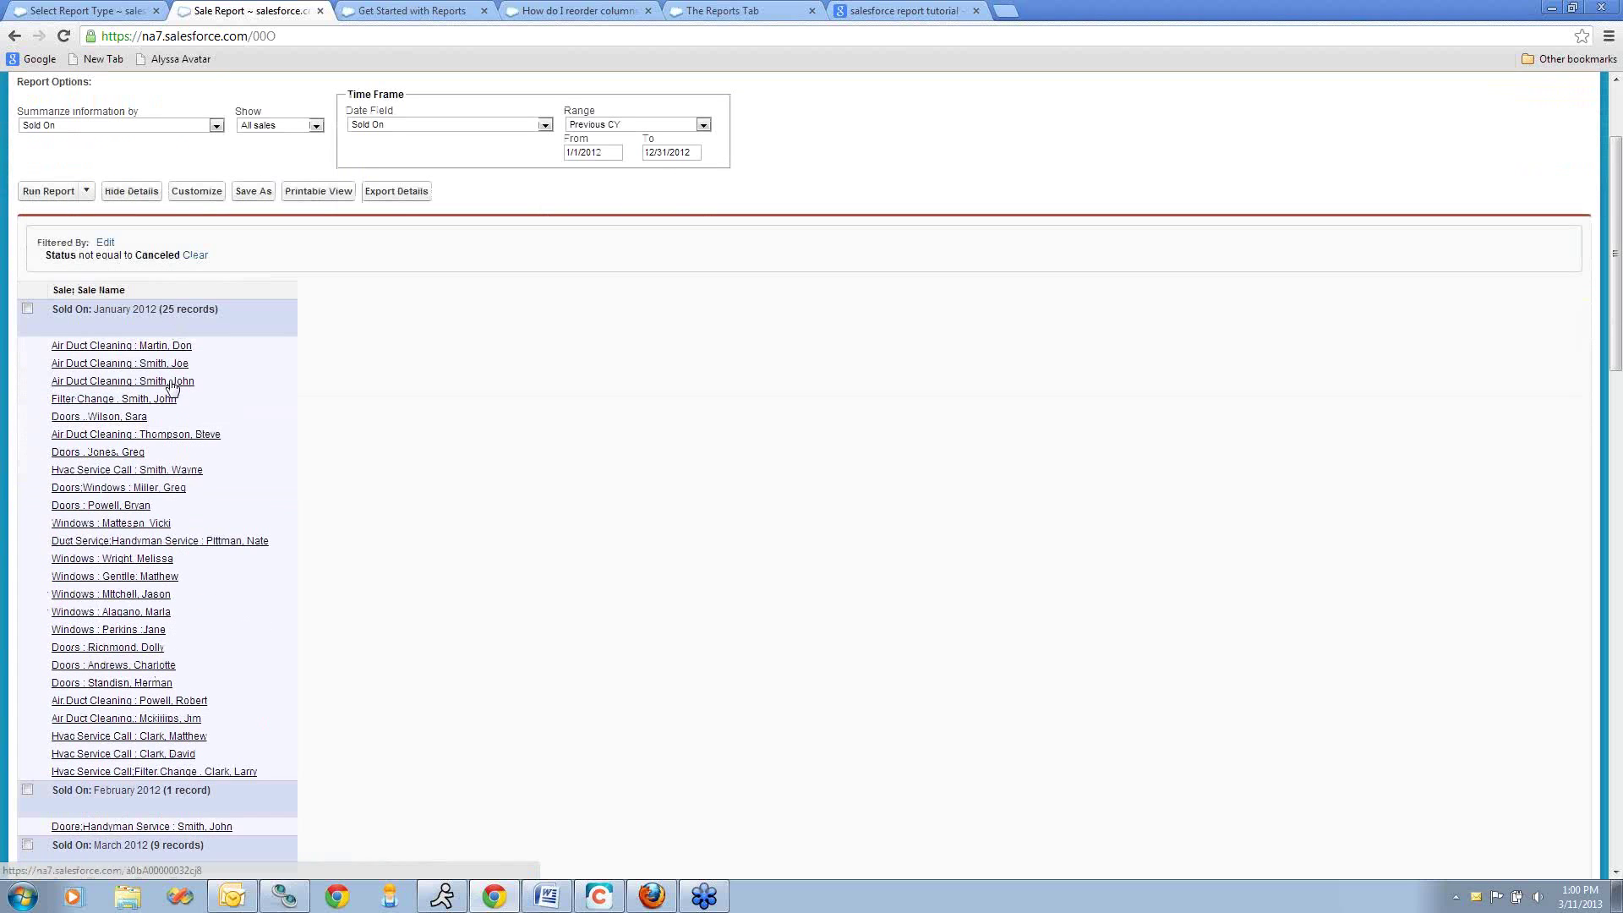
pyautogui.scroll(-1, 140, 326)
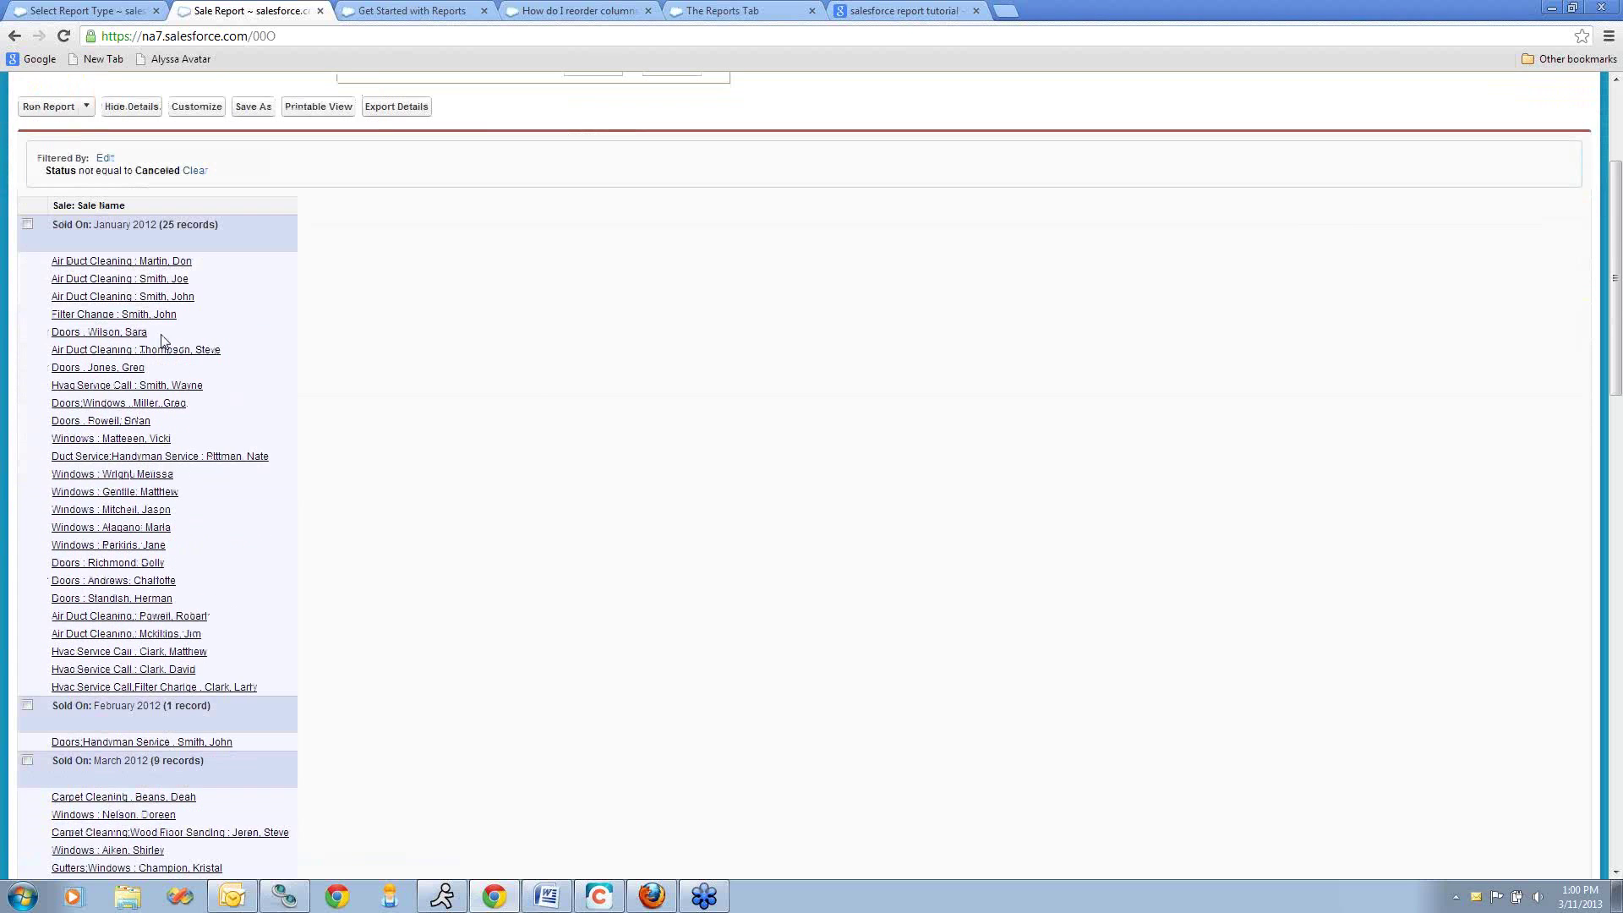
pyautogui.scroll(-1, 179, 737)
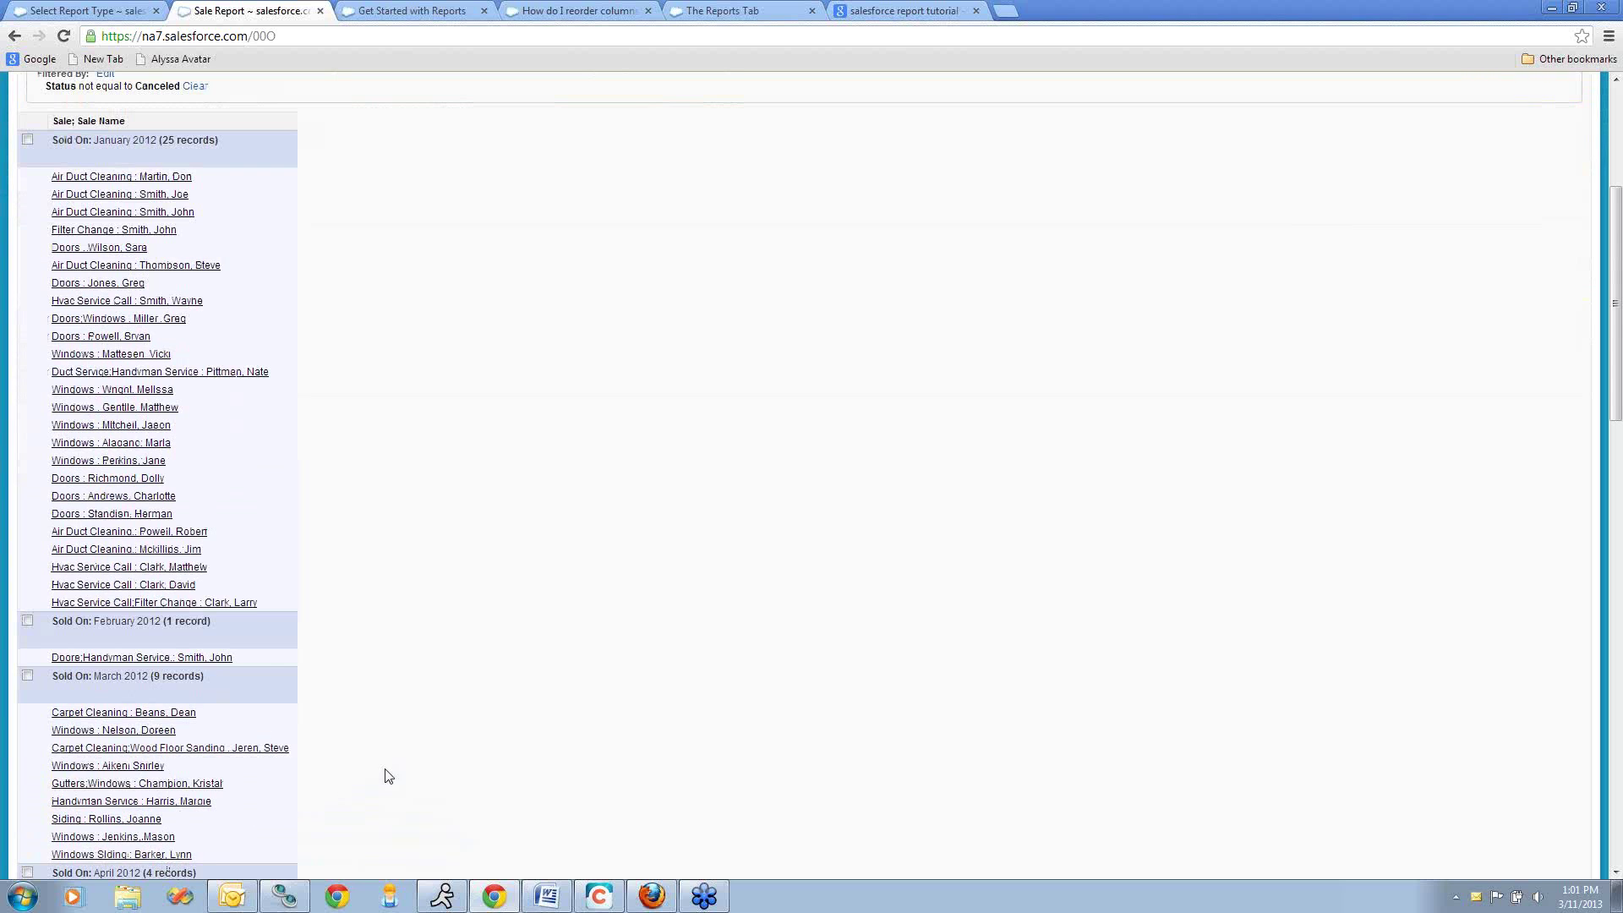
pyautogui.scroll(4, 388, 776)
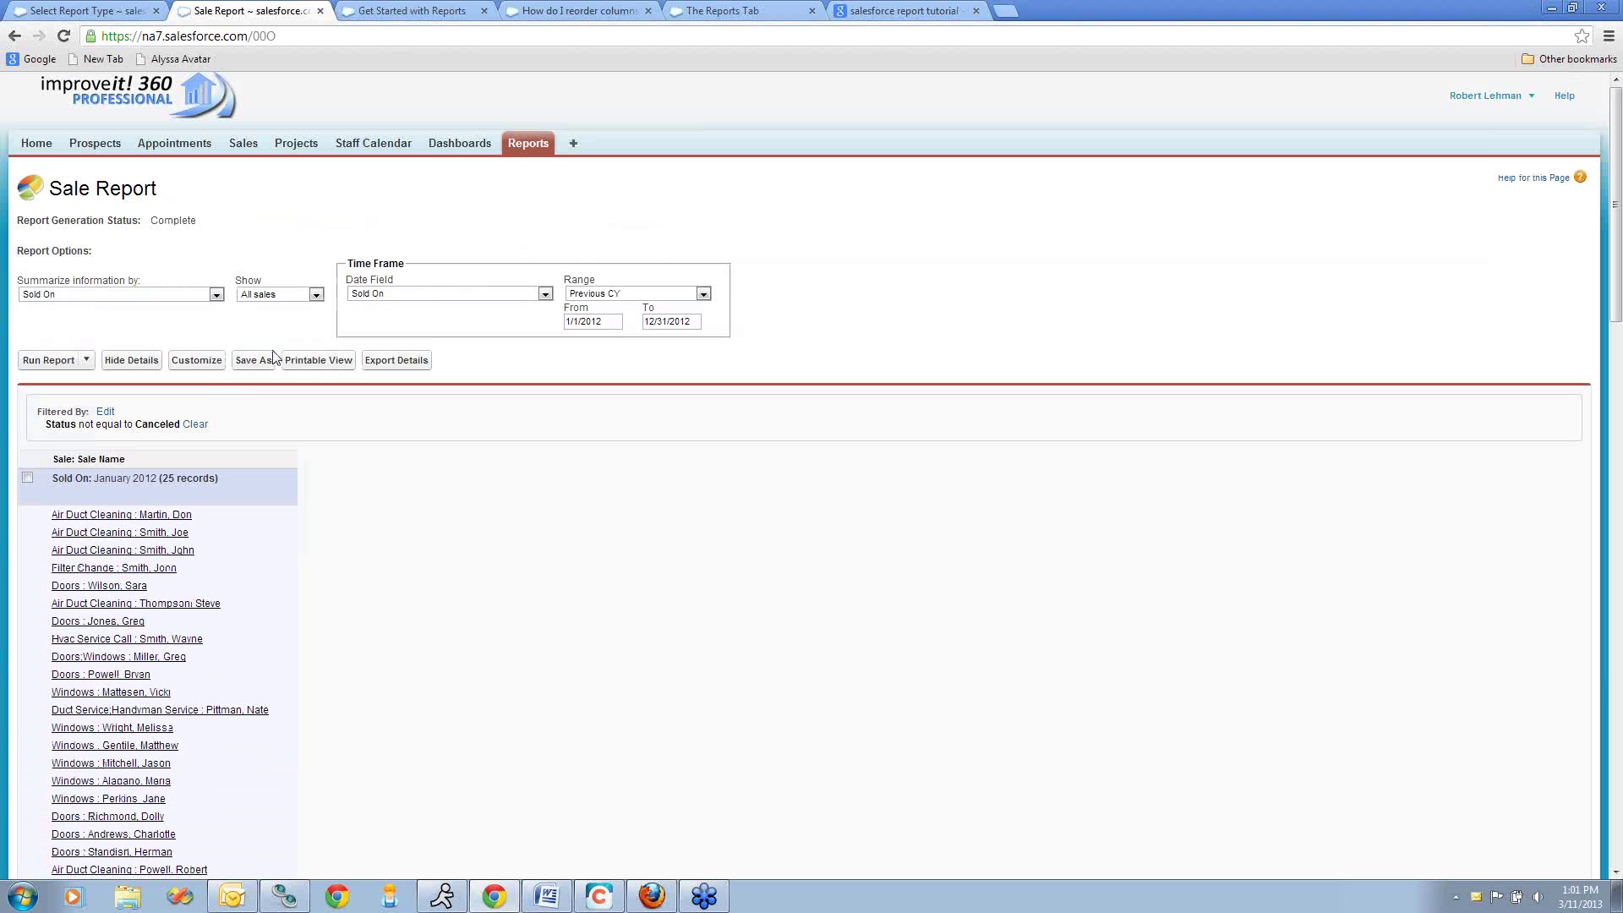
# - Back in the report builder, add Sold Price as a column beside Sale Name
pyautogui.click(197, 361)
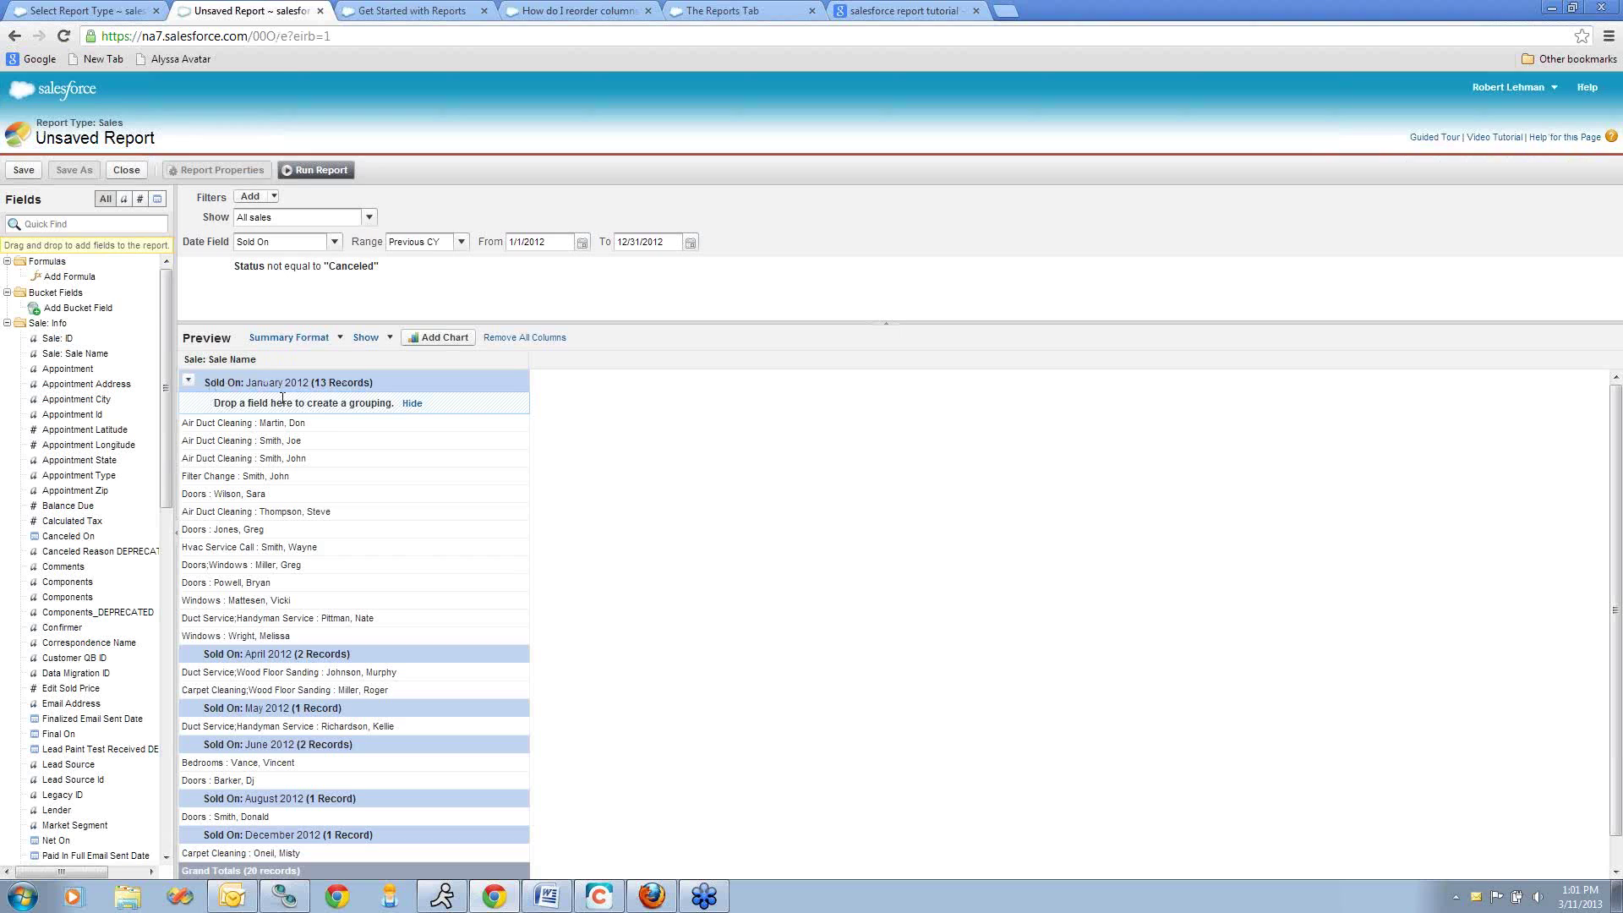
pyautogui.click(115, 226)
pyautogui.write('sold pr')
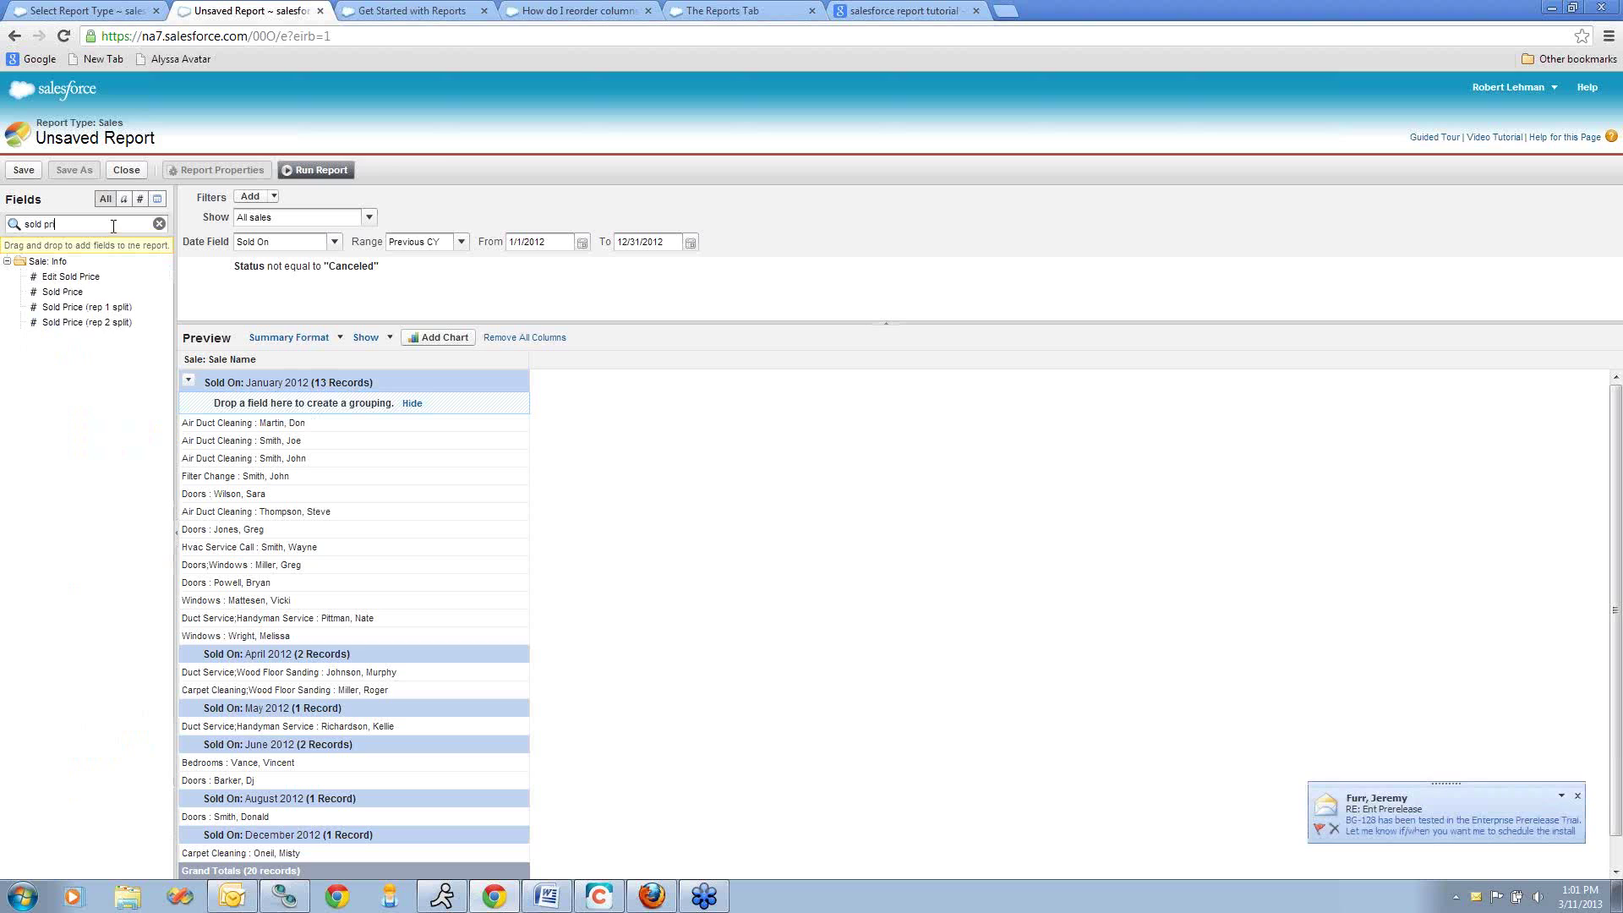
pyautogui.moveTo(75, 293); pyautogui.dragTo(507, 358)
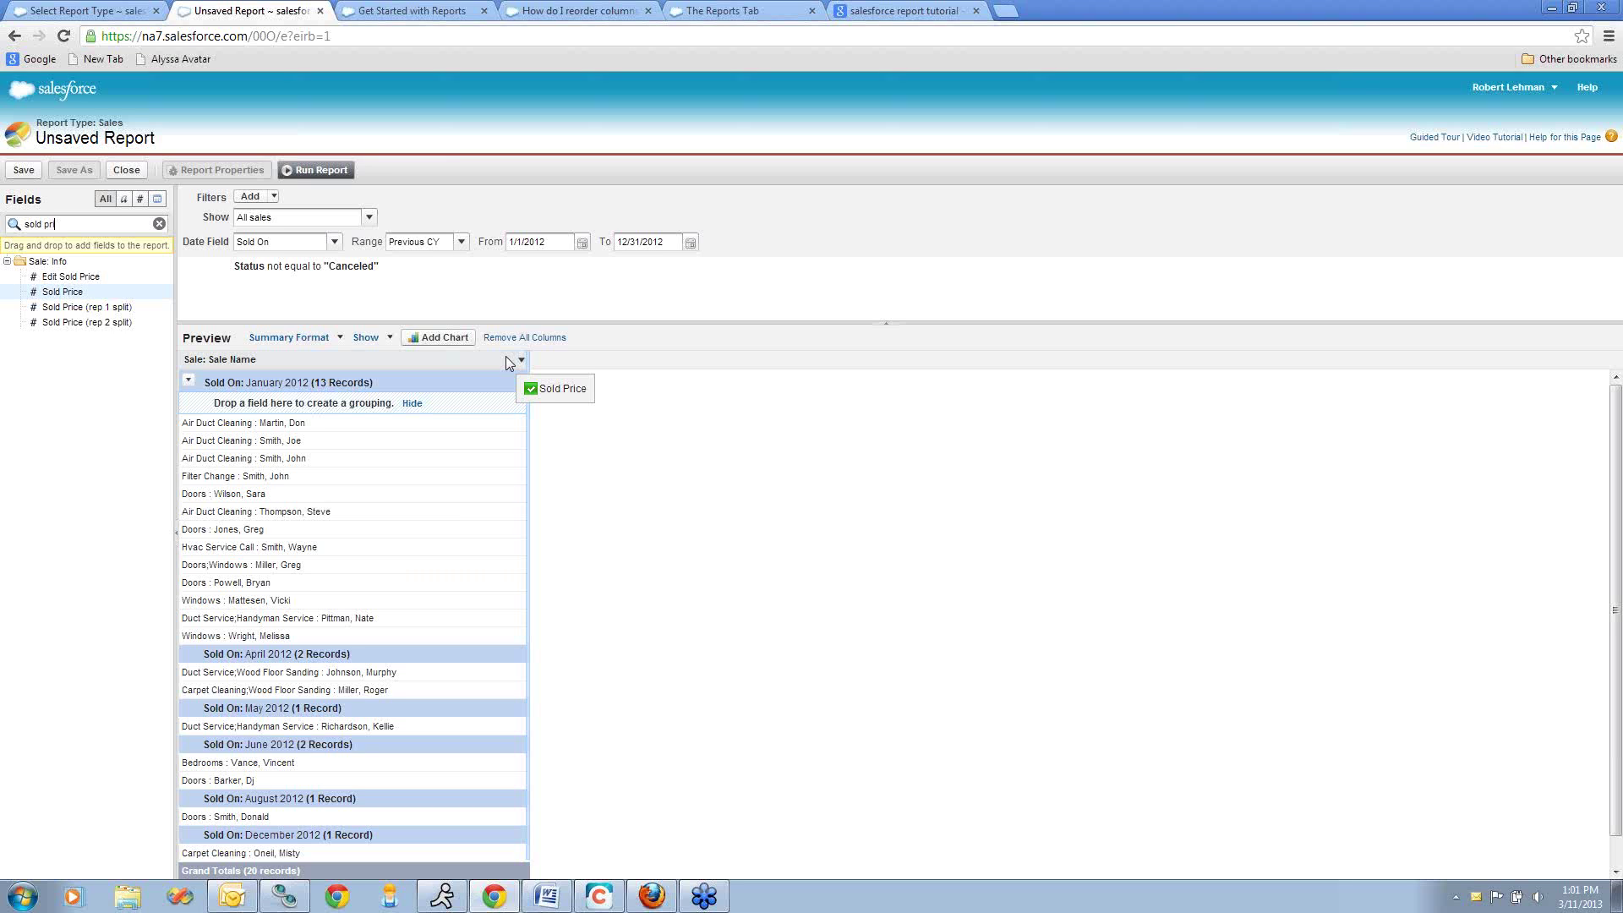
pyautogui.moveTo(507, 359); pyautogui.dragTo(507, 358)
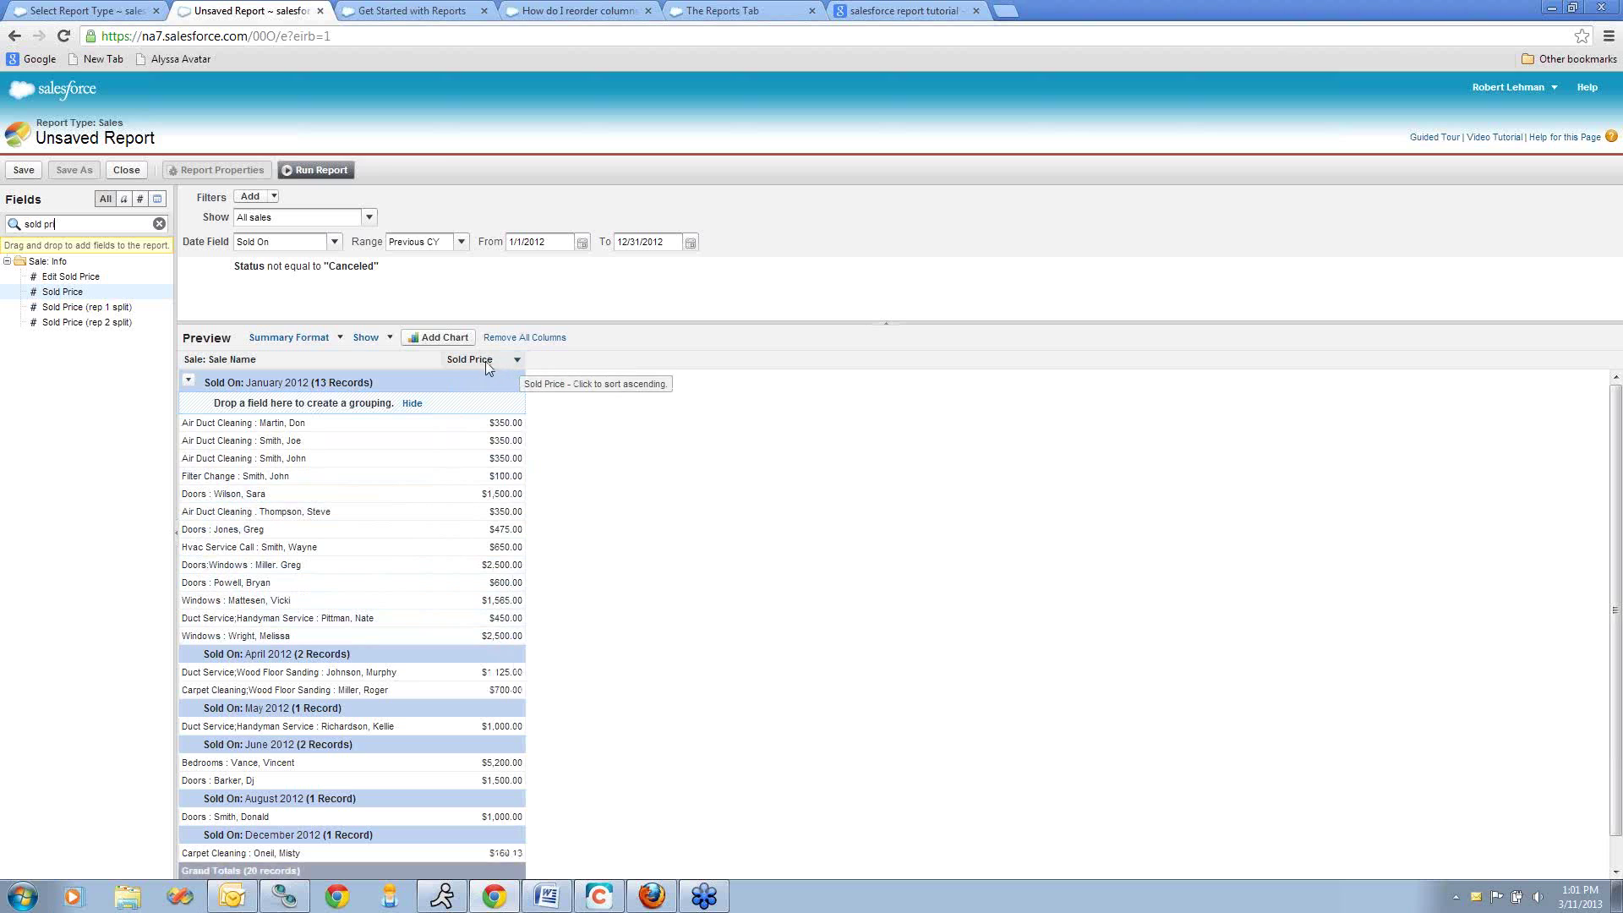
# - Summarize the Sold Price column by Sum and Average for each month
pyautogui.click(516, 360)
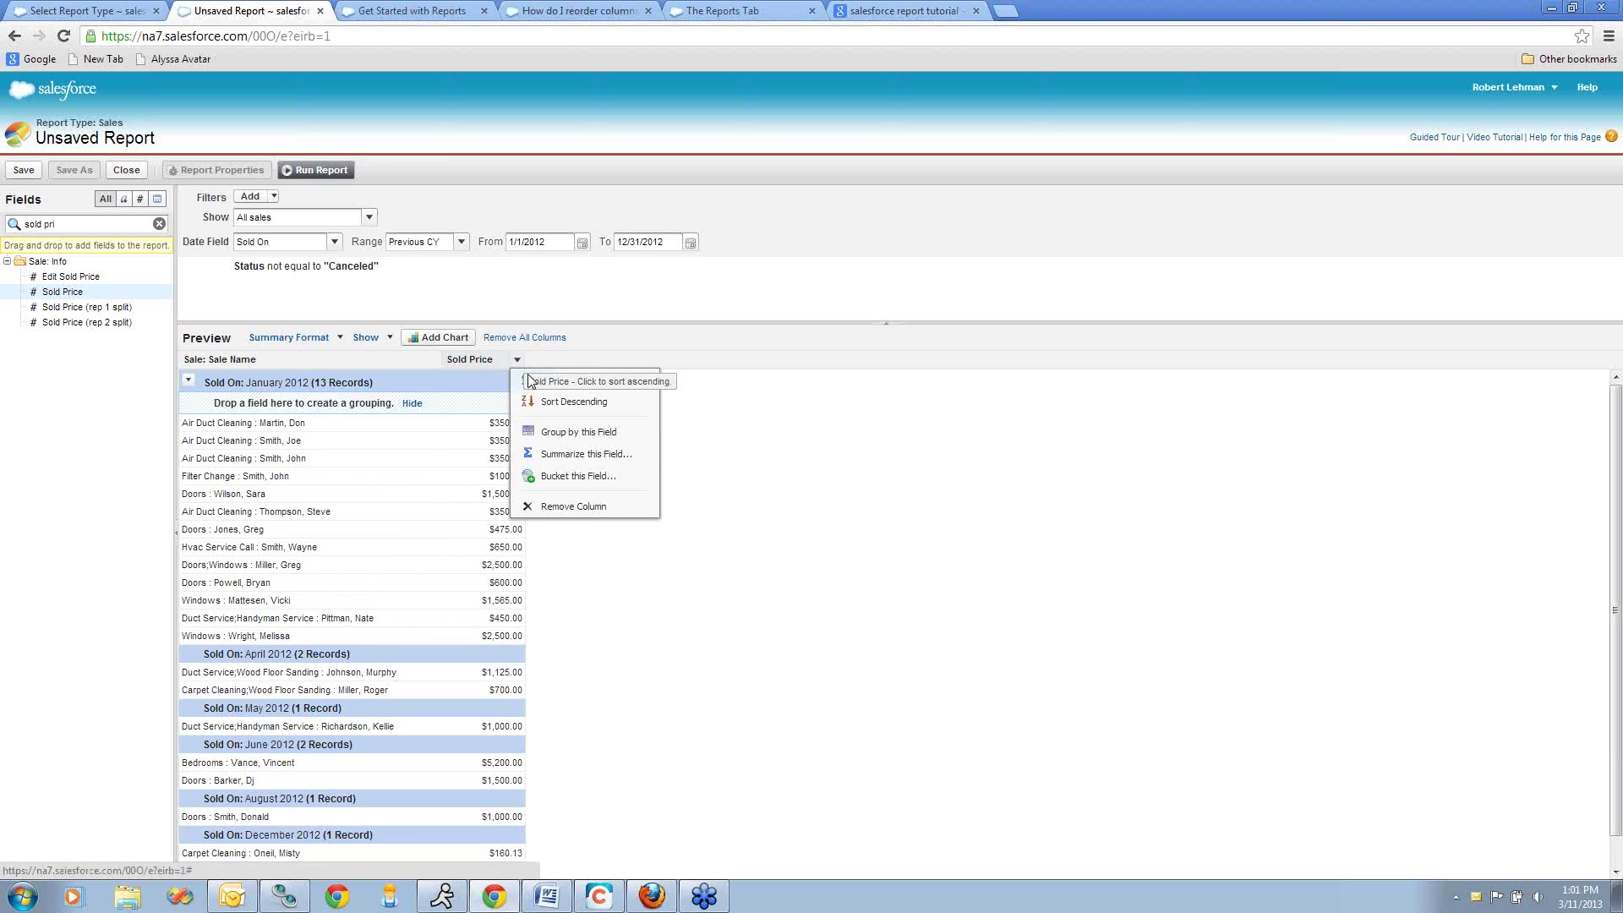
pyautogui.click(546, 456)
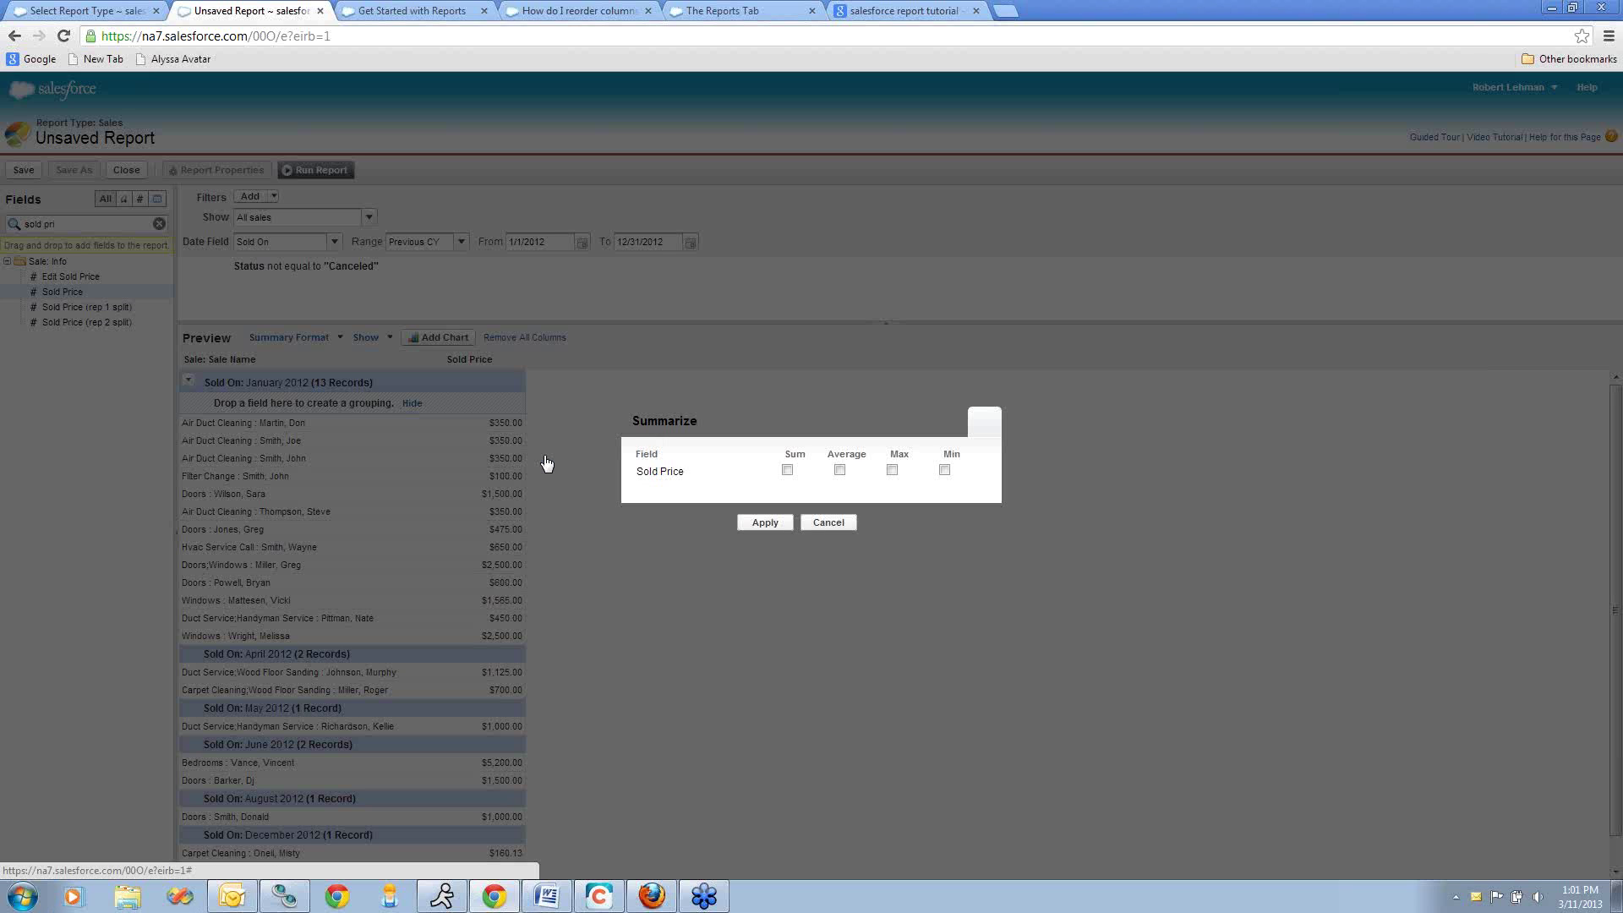
pyautogui.click(787, 470)
pyautogui.click(837, 471)
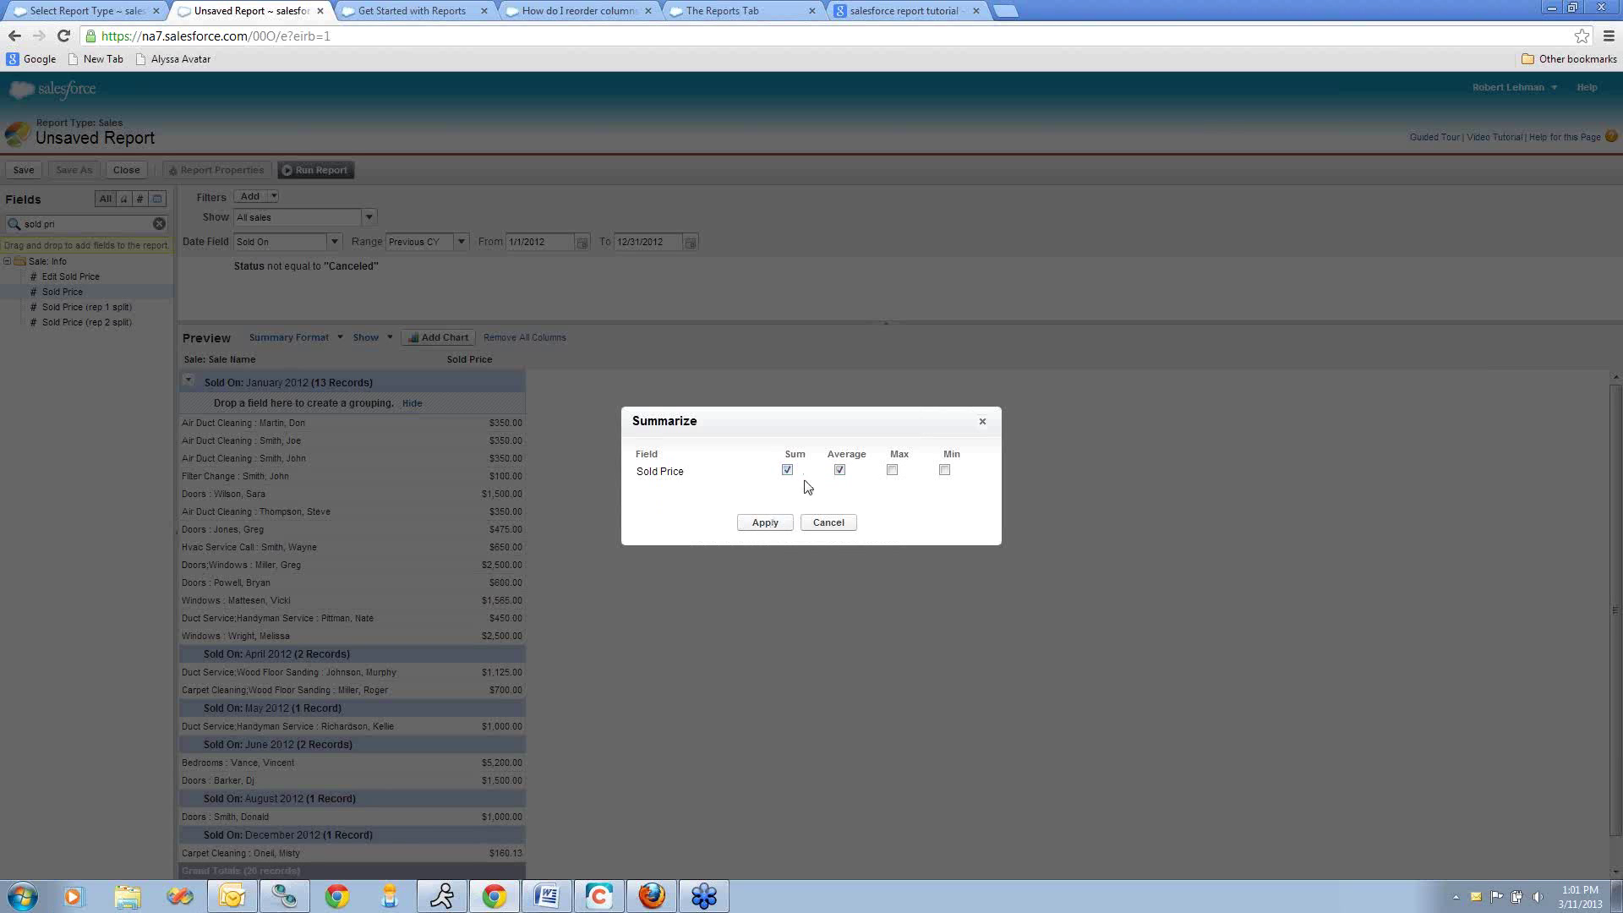
pyautogui.click(758, 524)
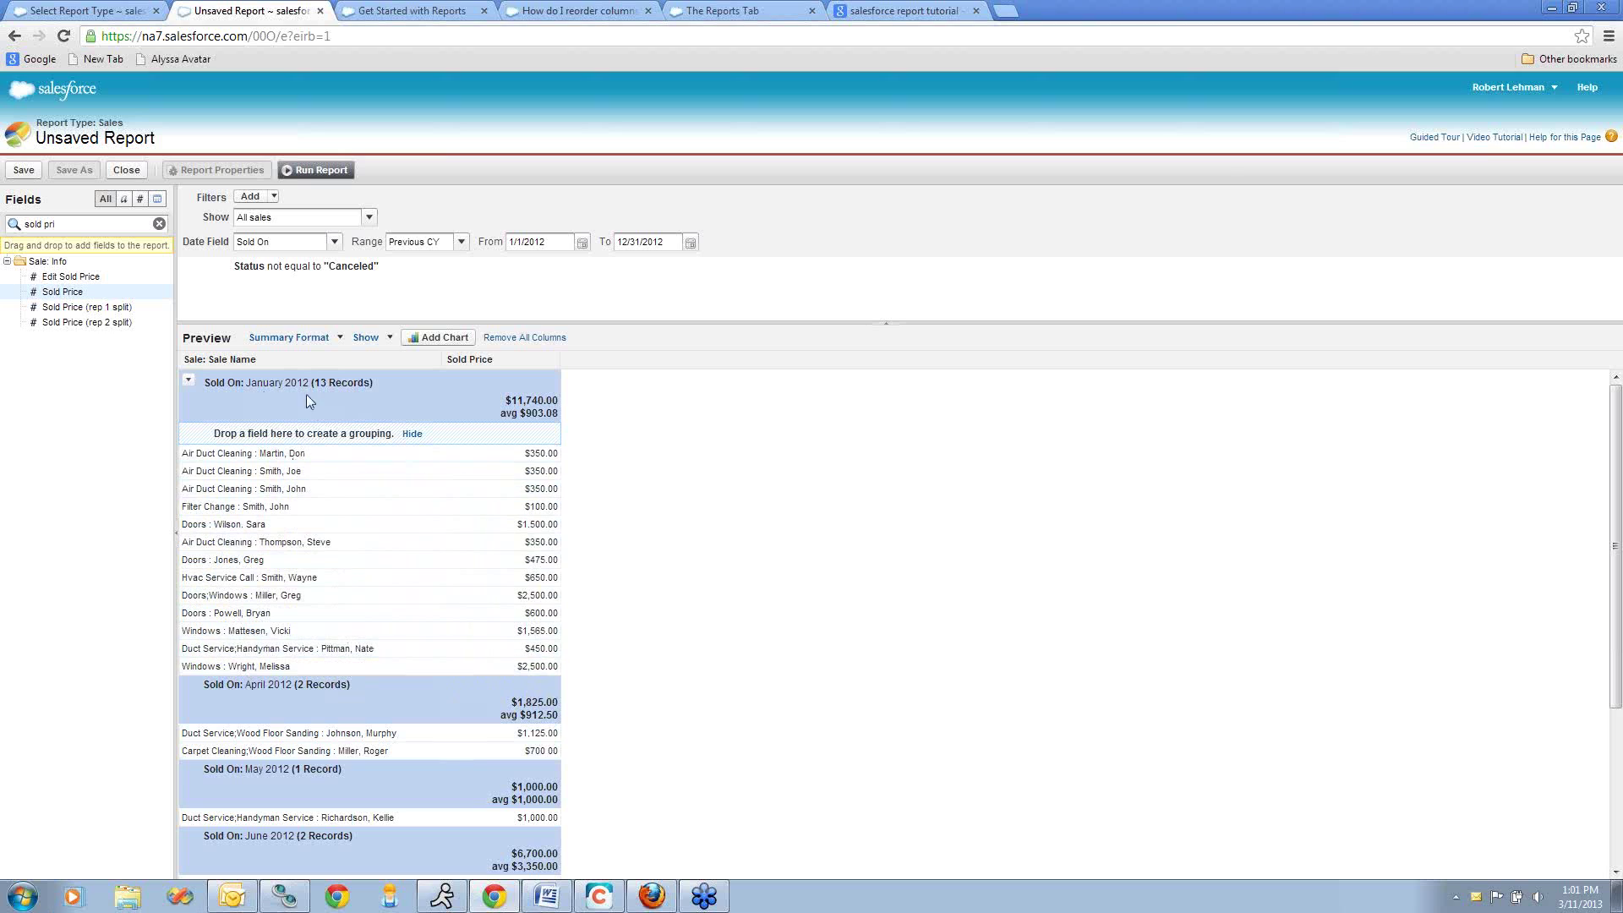
# - Hide the detail rows and run the report to view monthly totals and Grand Totals
pyautogui.click(388, 341)
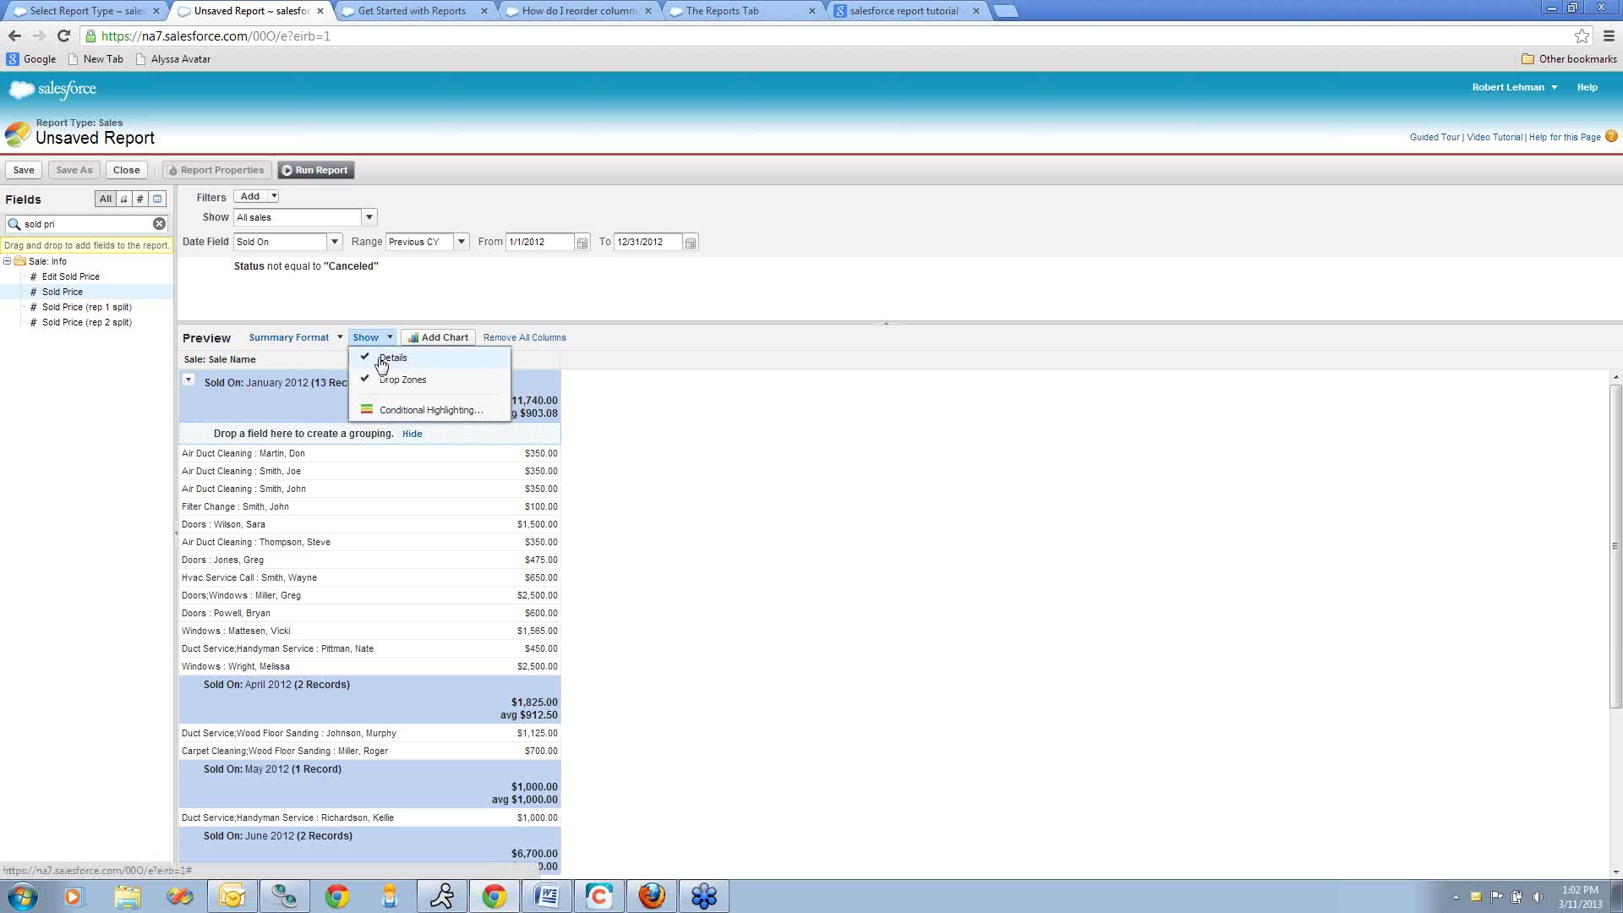
pyautogui.click(368, 364)
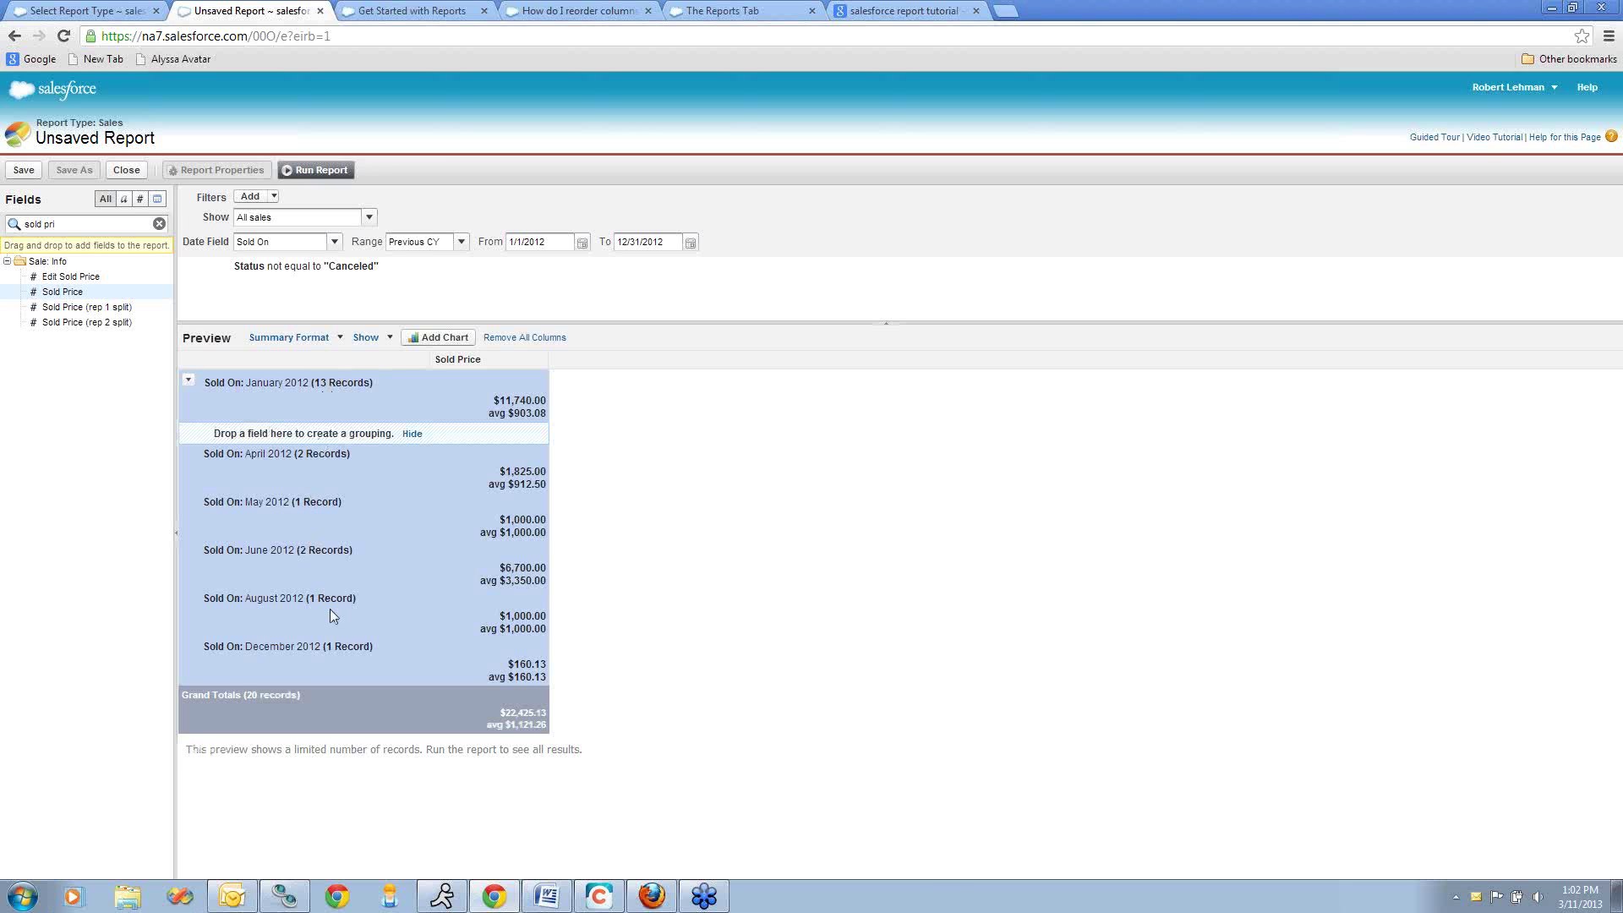
pyautogui.click(329, 172)
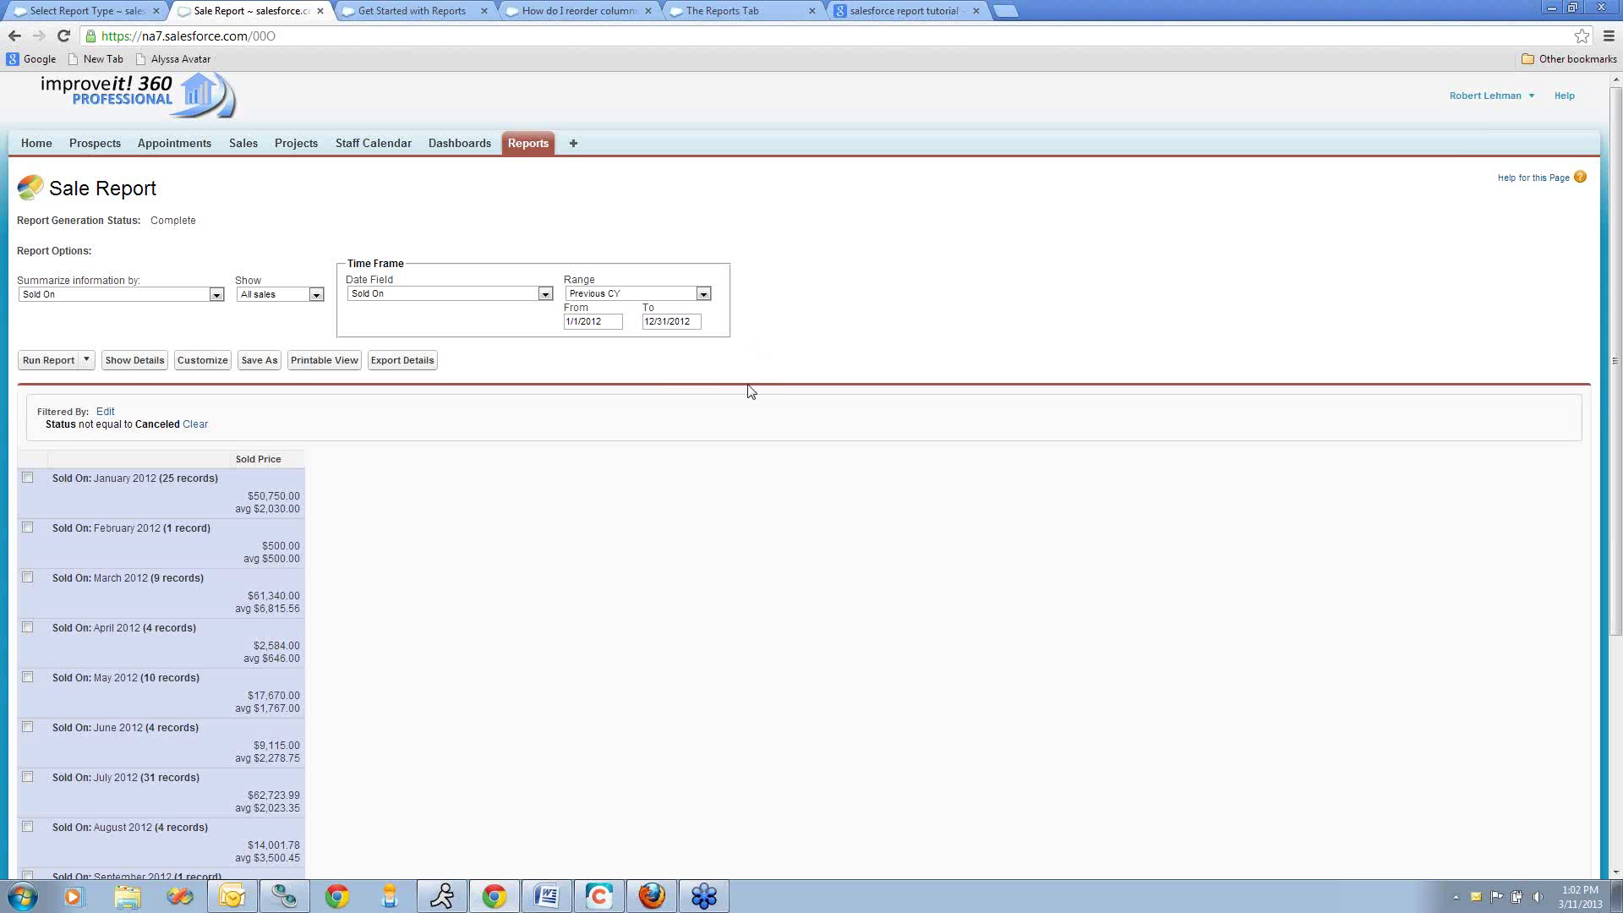
pyautogui.scroll(-2, 143, 541)
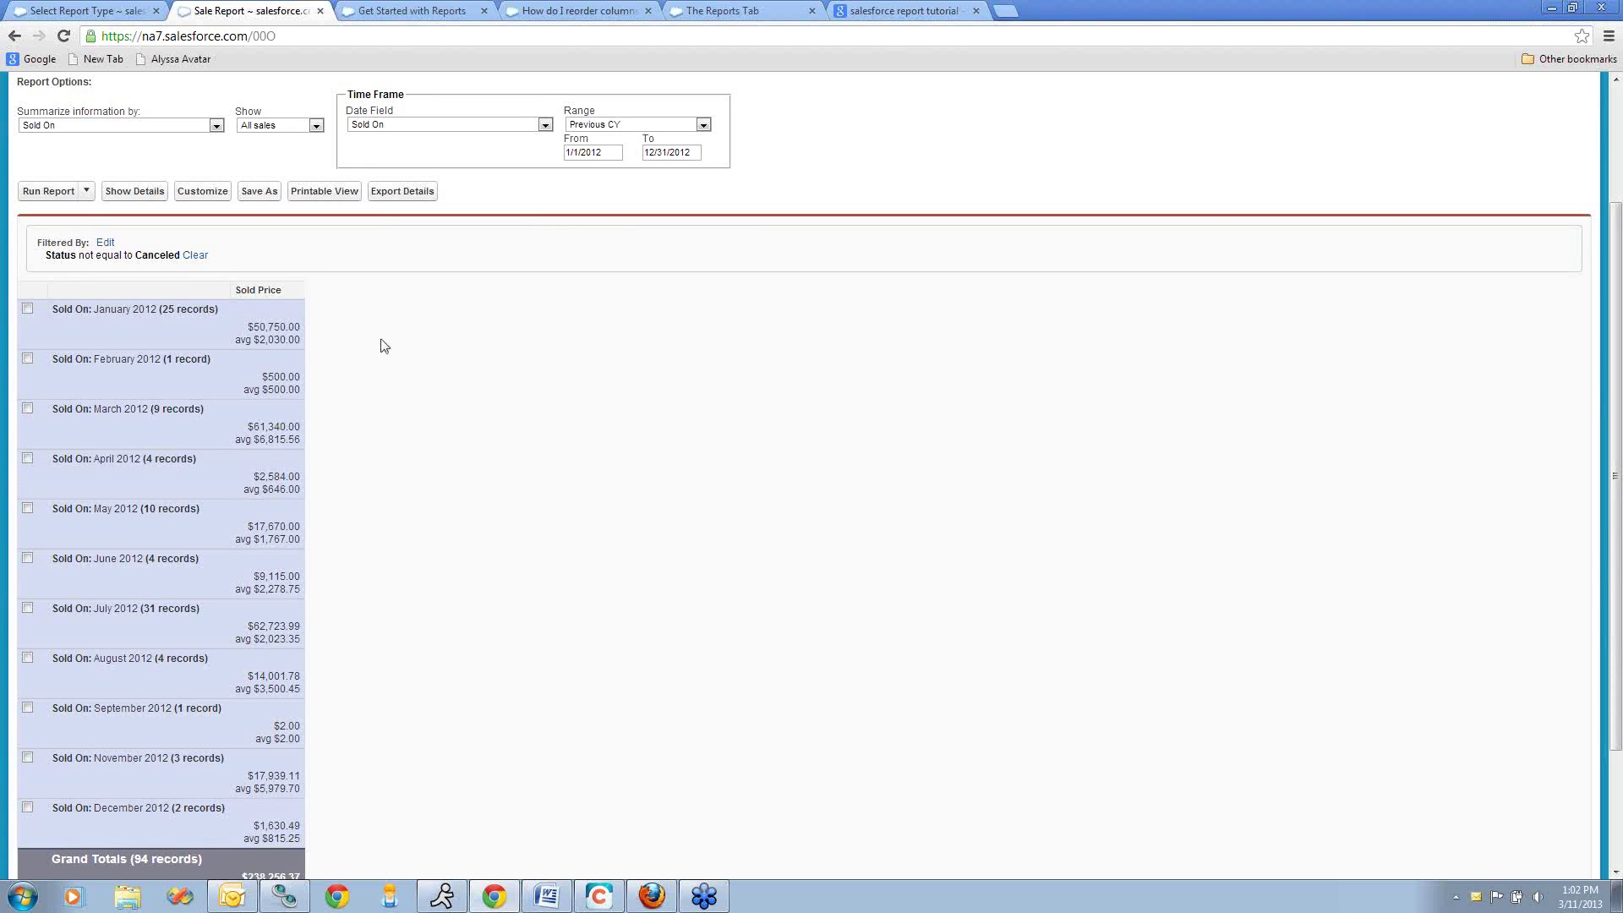
# - In the report builder, add a Line chart of Sum of Sold Price by Sold On month
pyautogui.click(199, 192)
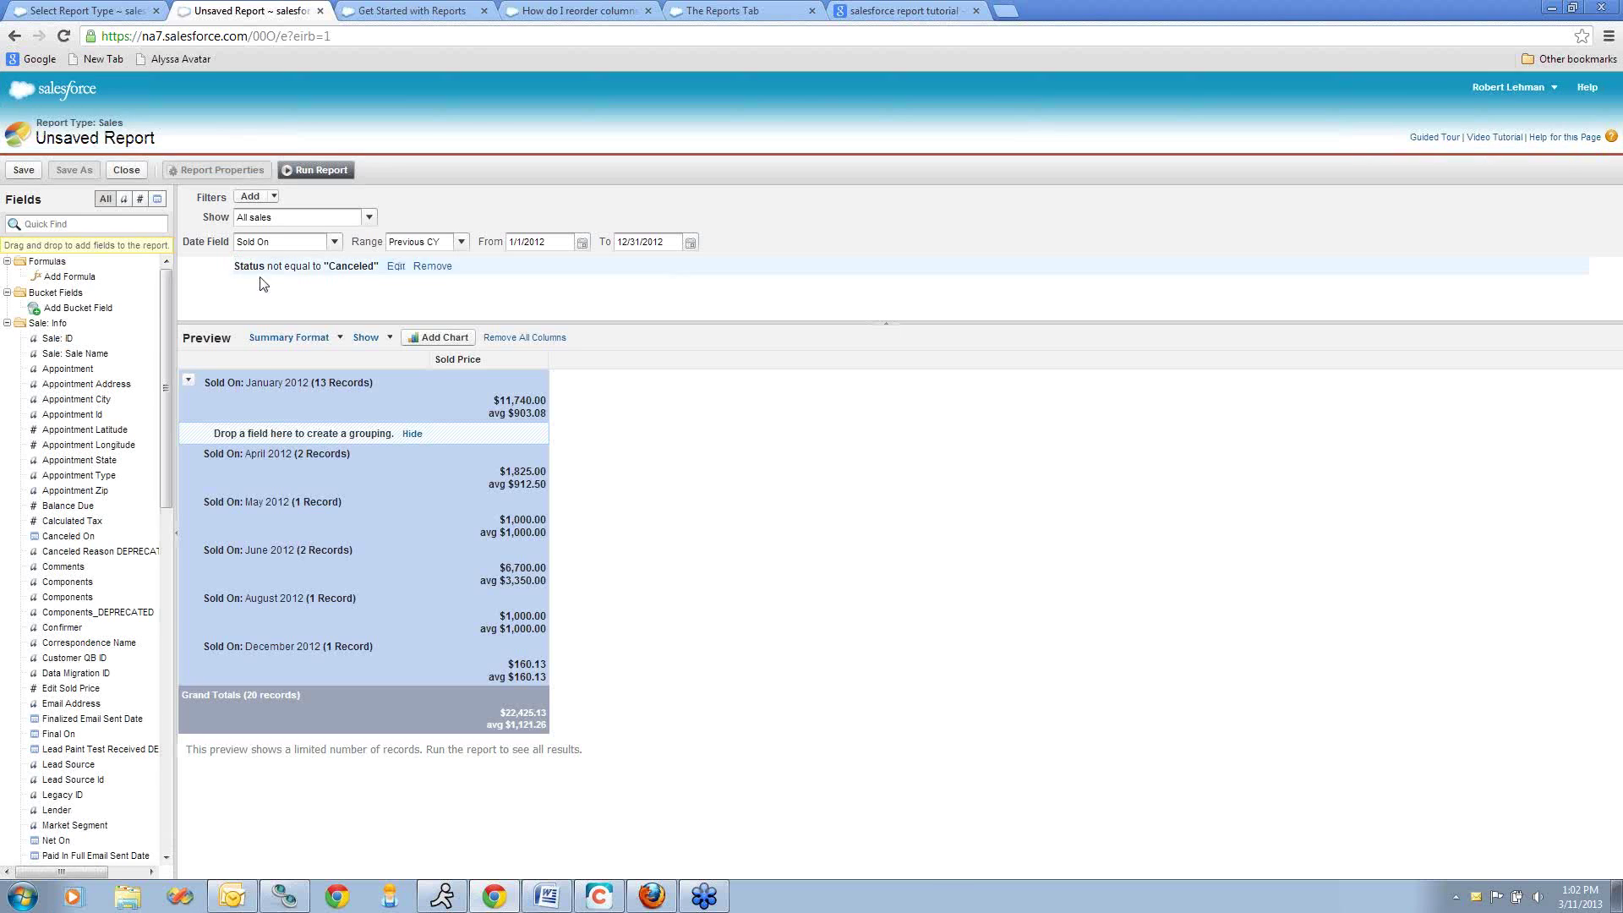
pyautogui.click(444, 338)
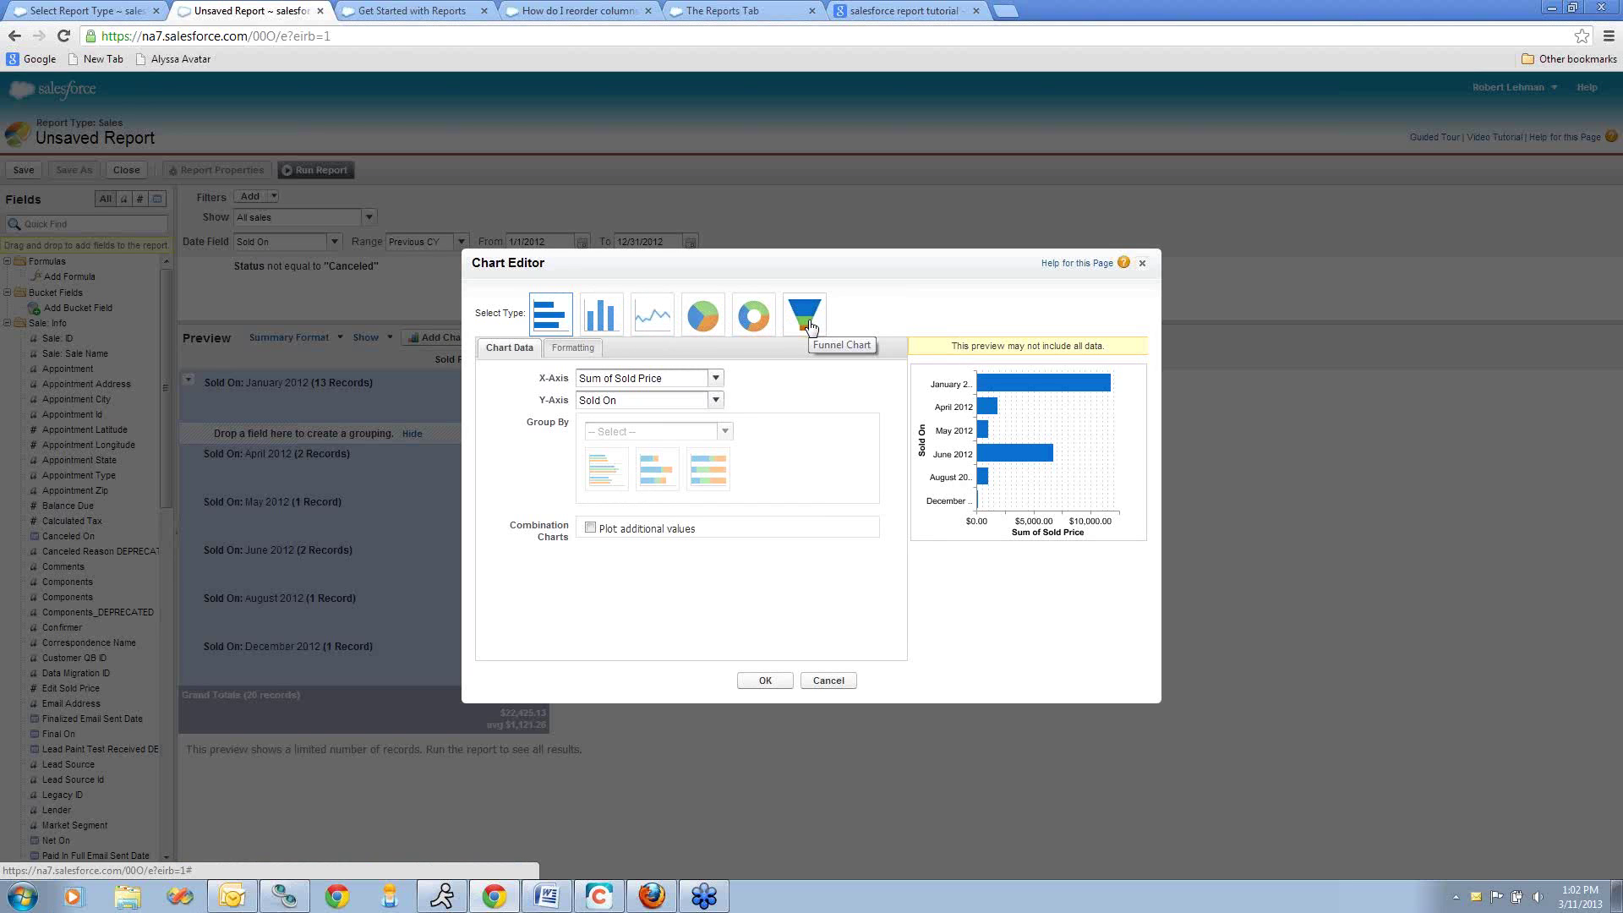
pyautogui.click(654, 323)
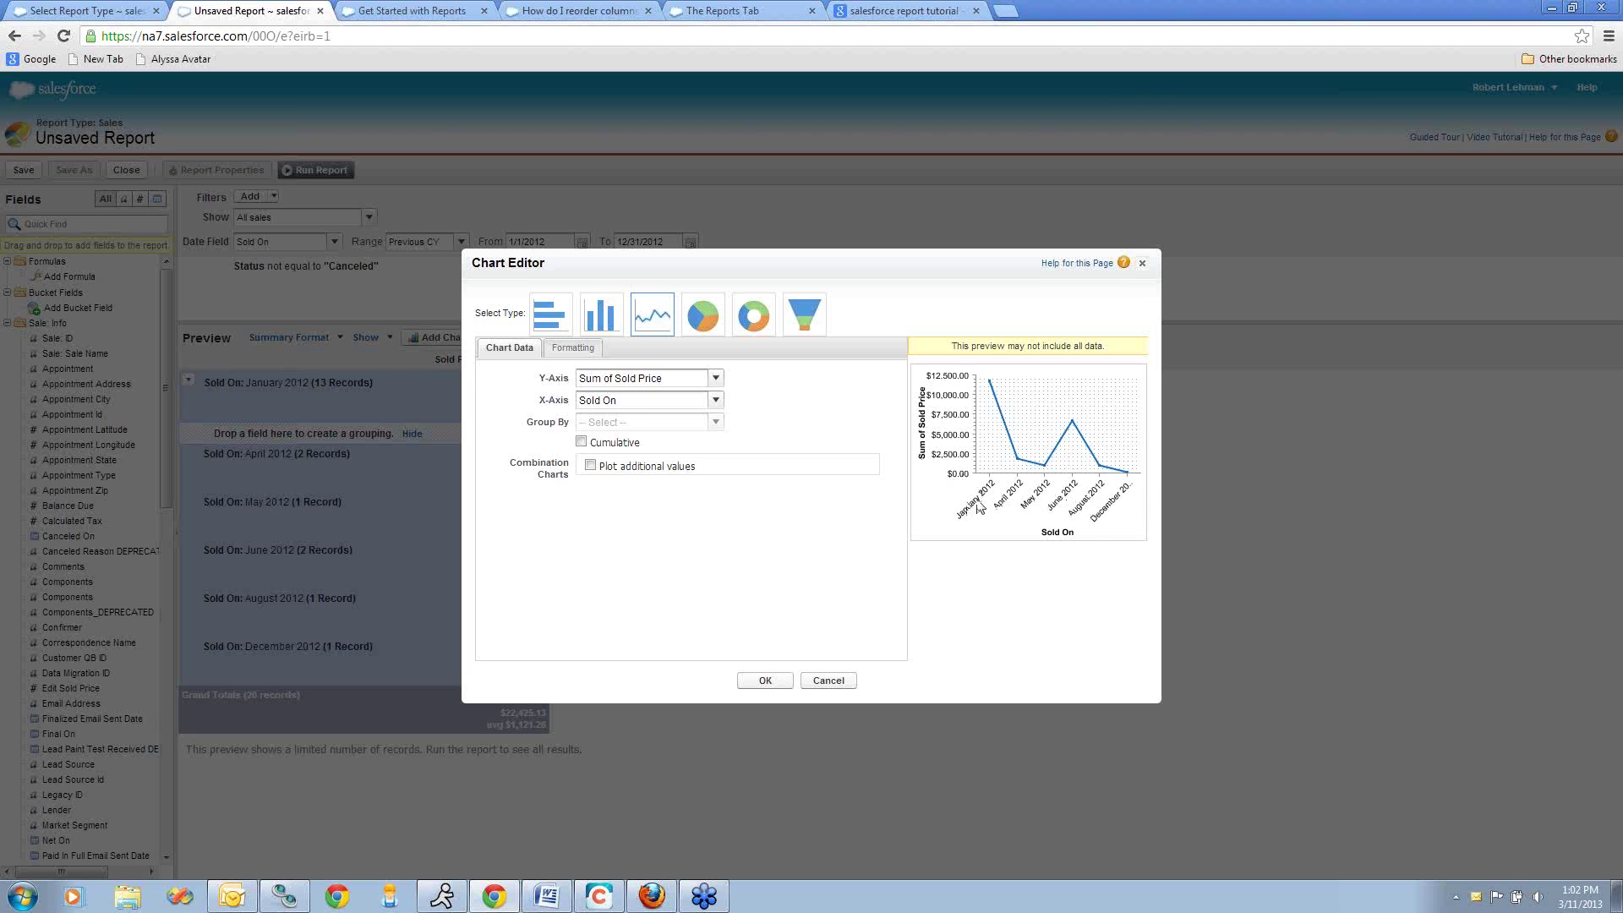
pyautogui.click(767, 682)
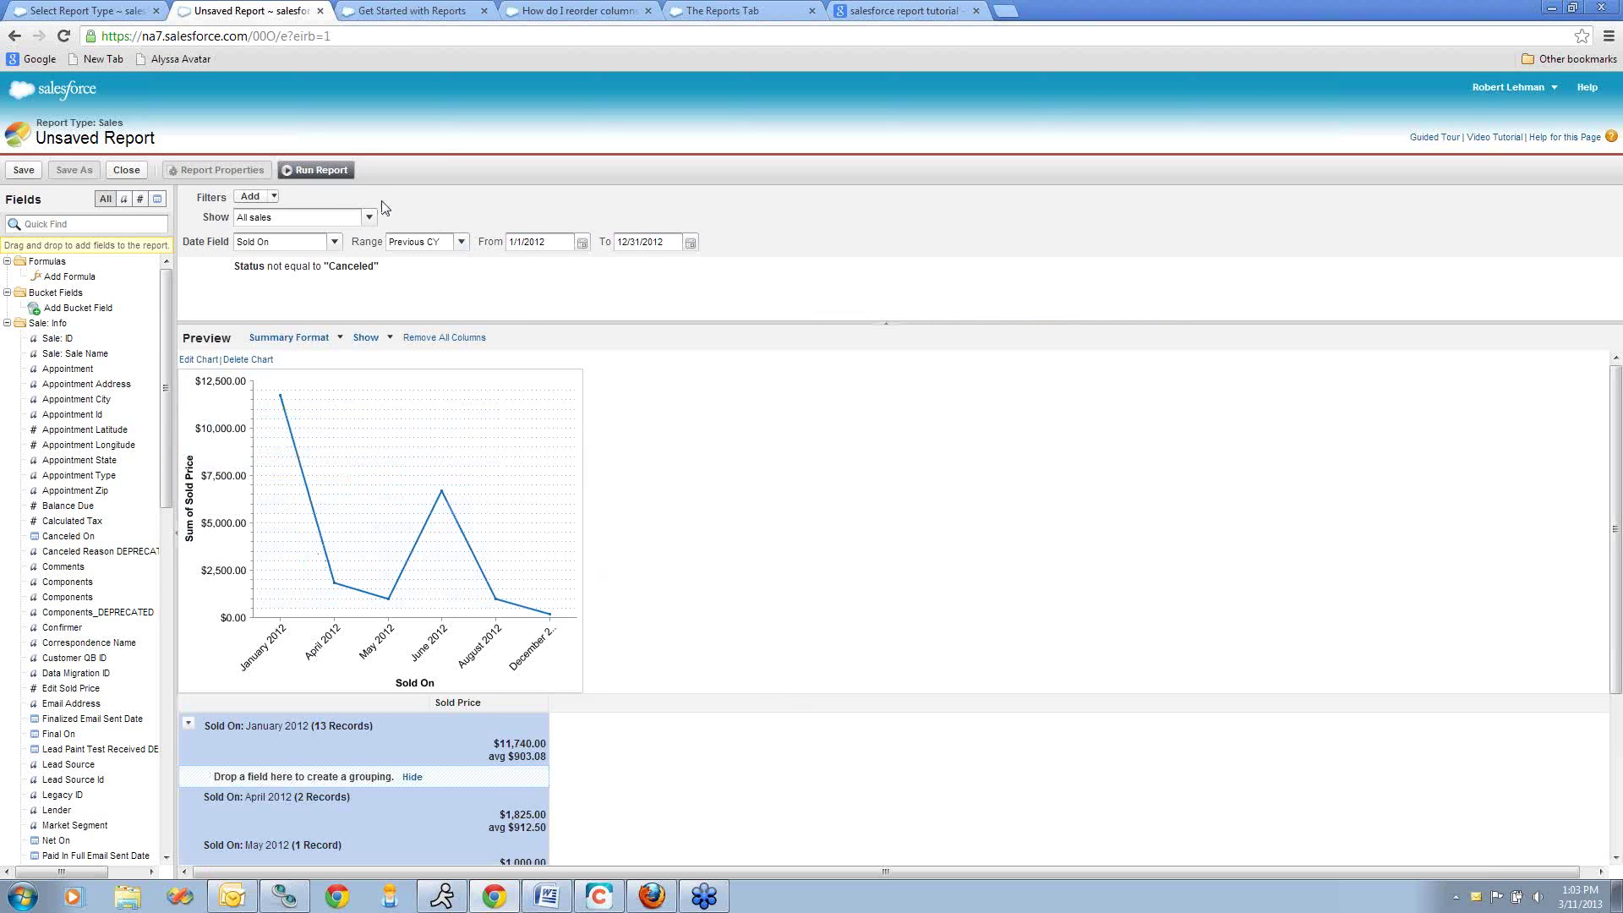
# - Run the report, review the monthly Sold Price line chart and totals, then open Export Details
pyautogui.click(324, 169)
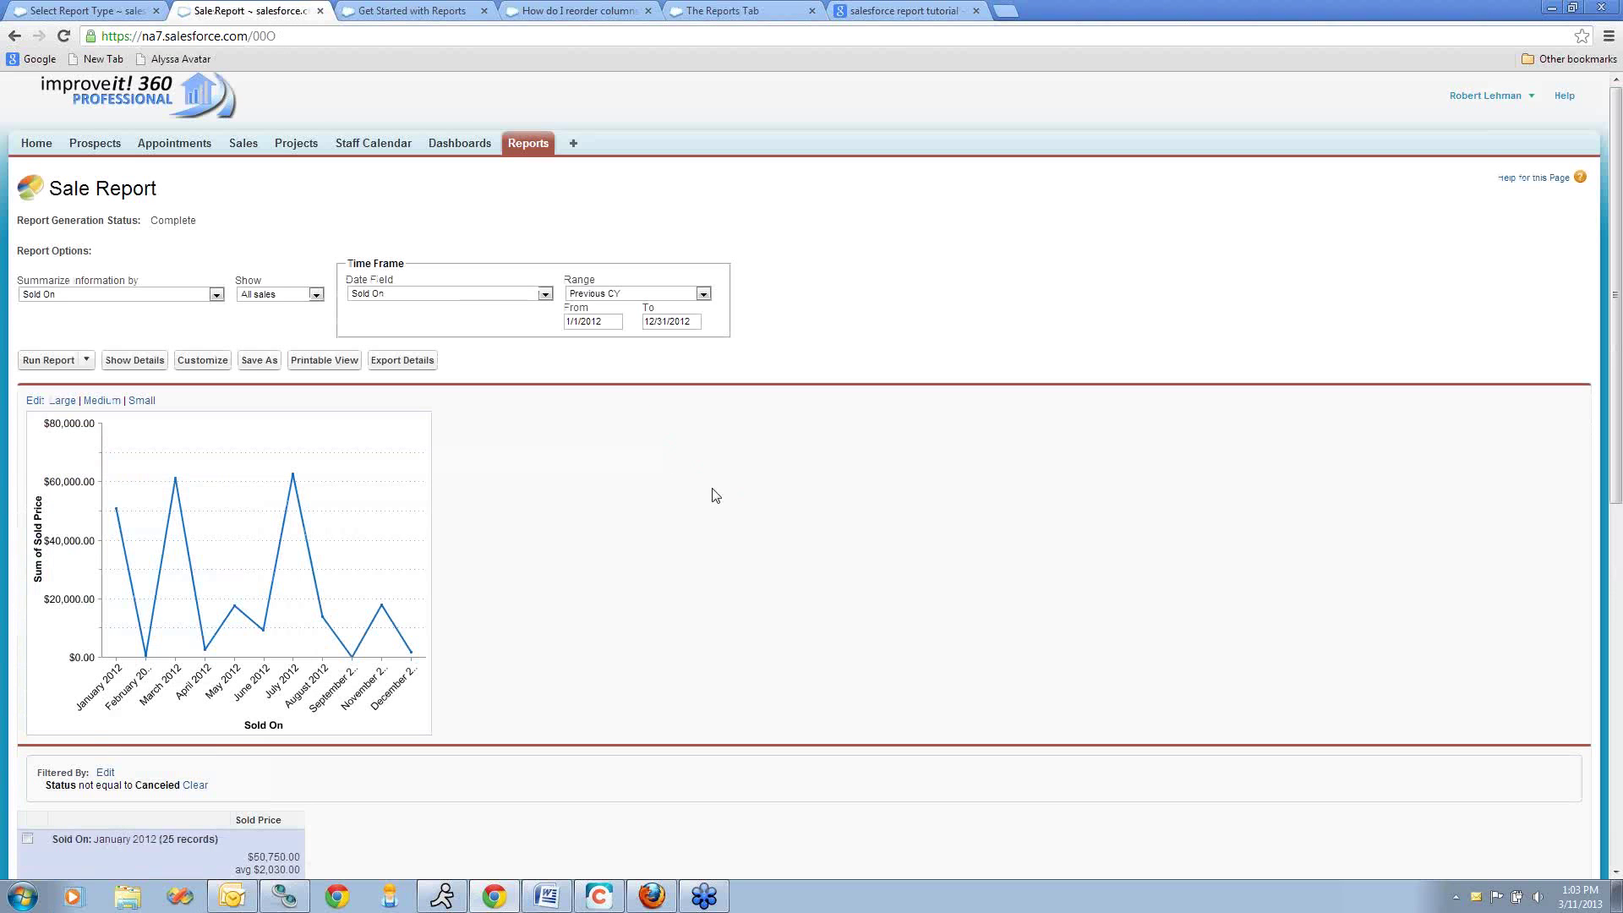
pyautogui.scroll(-1, 555, 513)
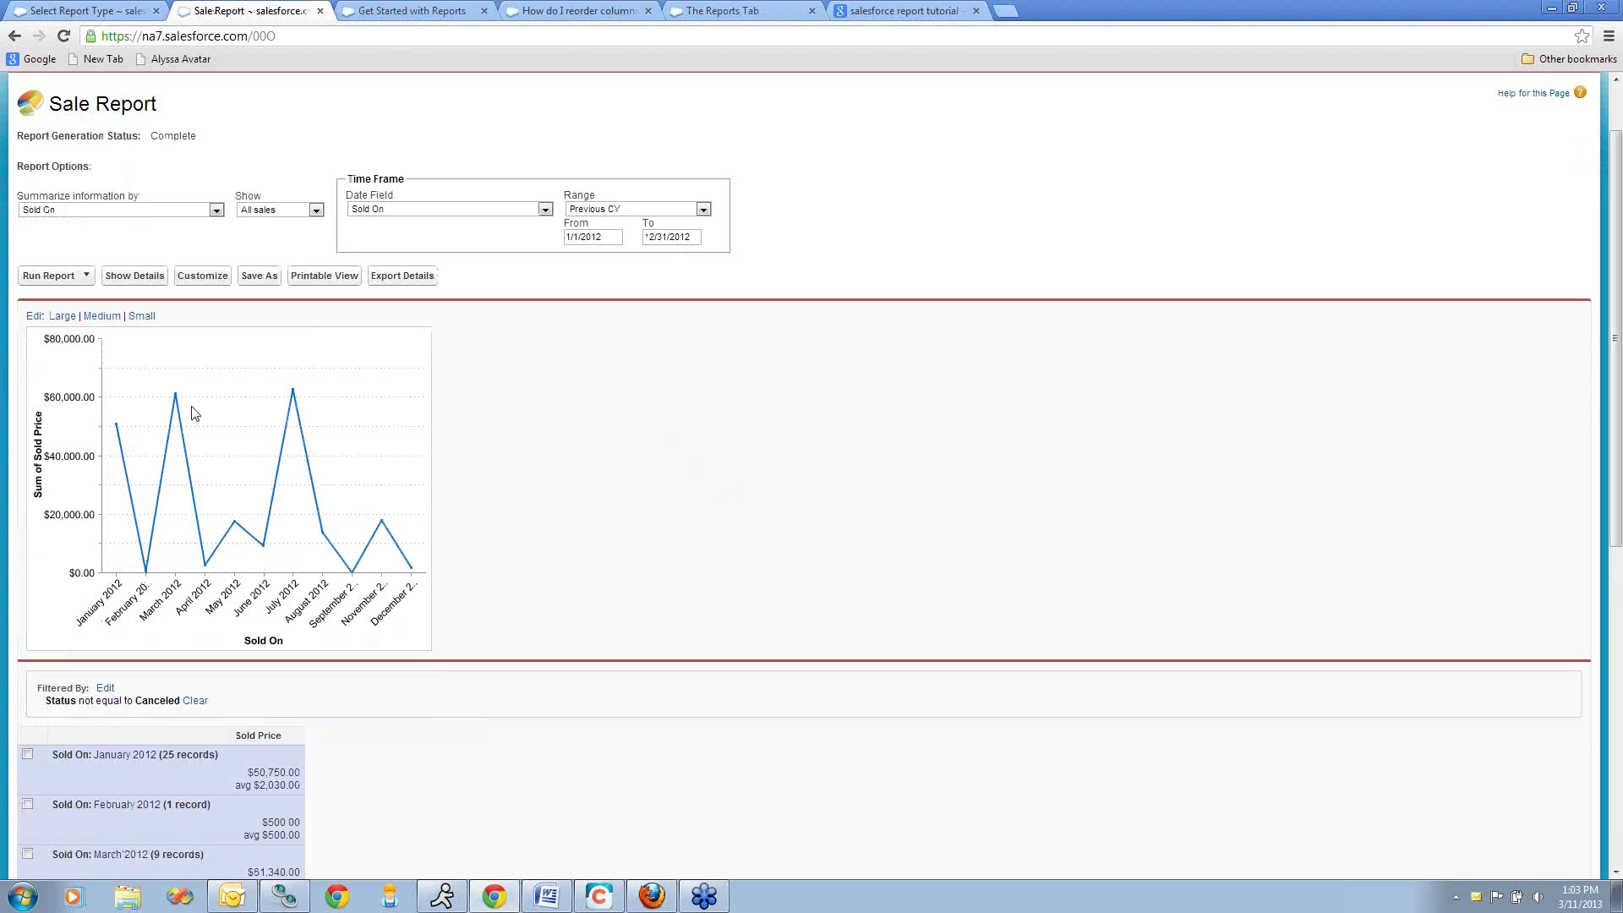
pyautogui.scroll(-1, 423, 599)
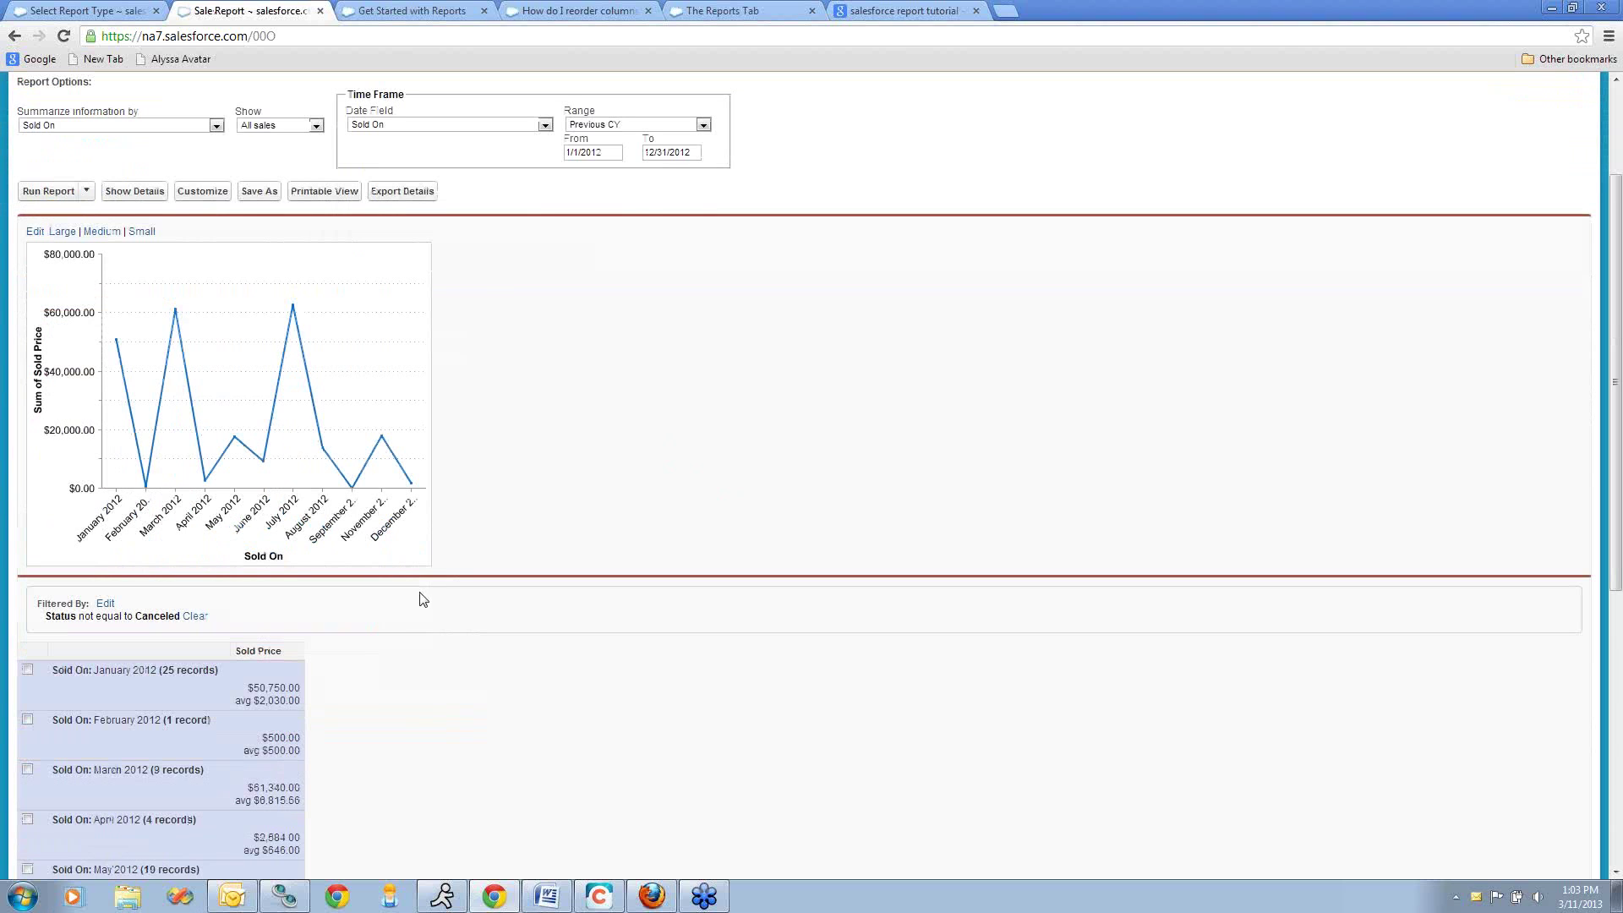
pyautogui.scroll(2, 482, 676)
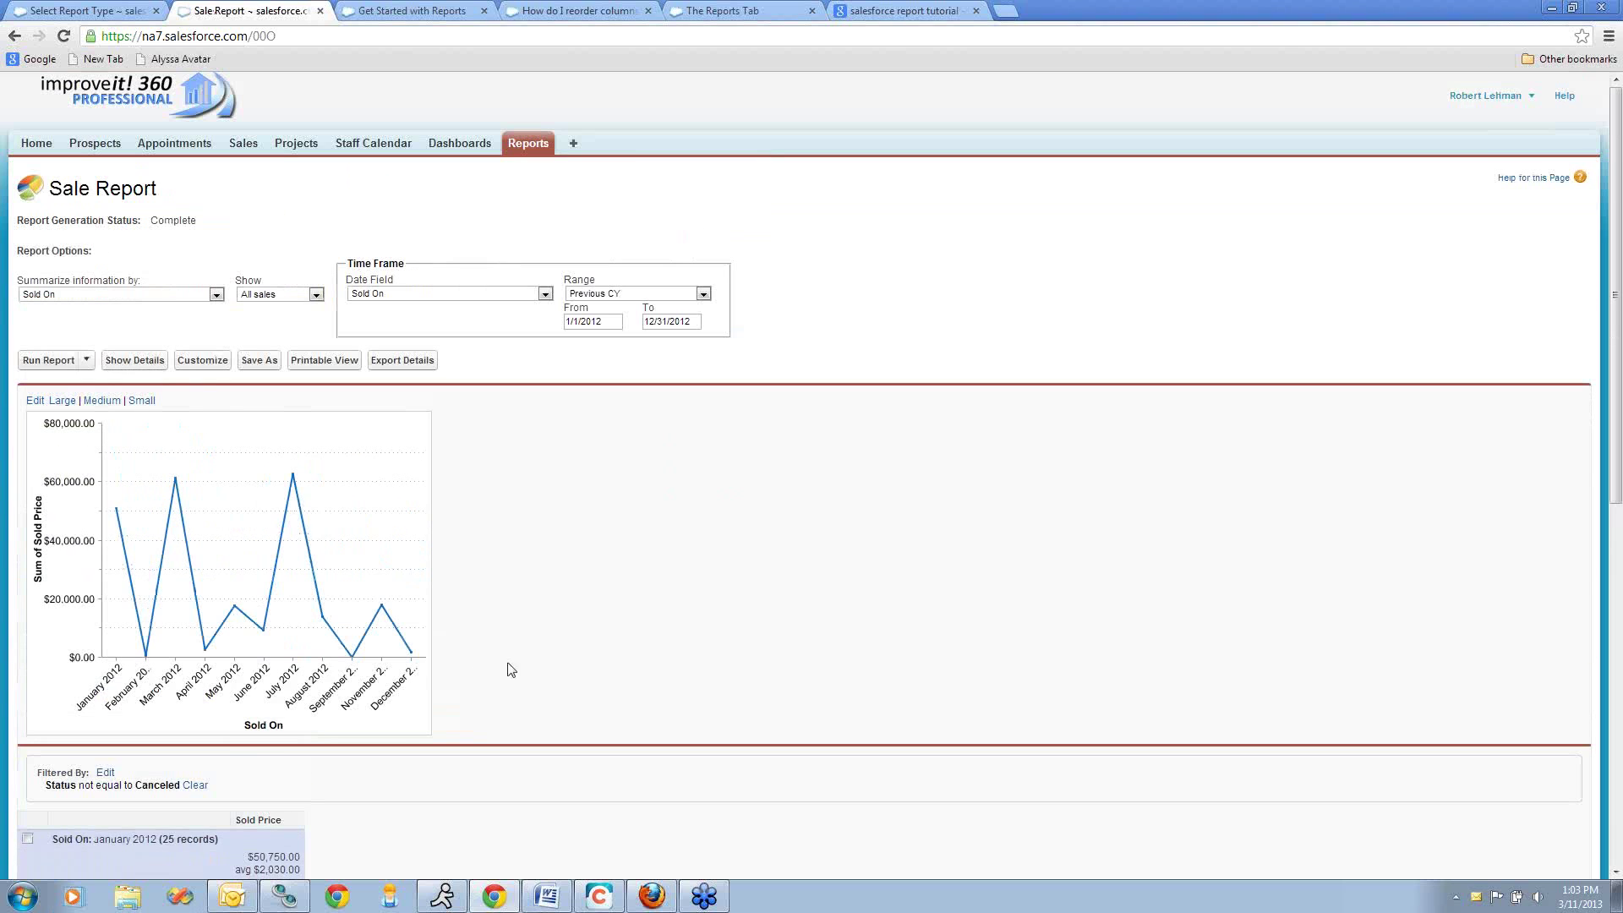
pyautogui.click(414, 366)
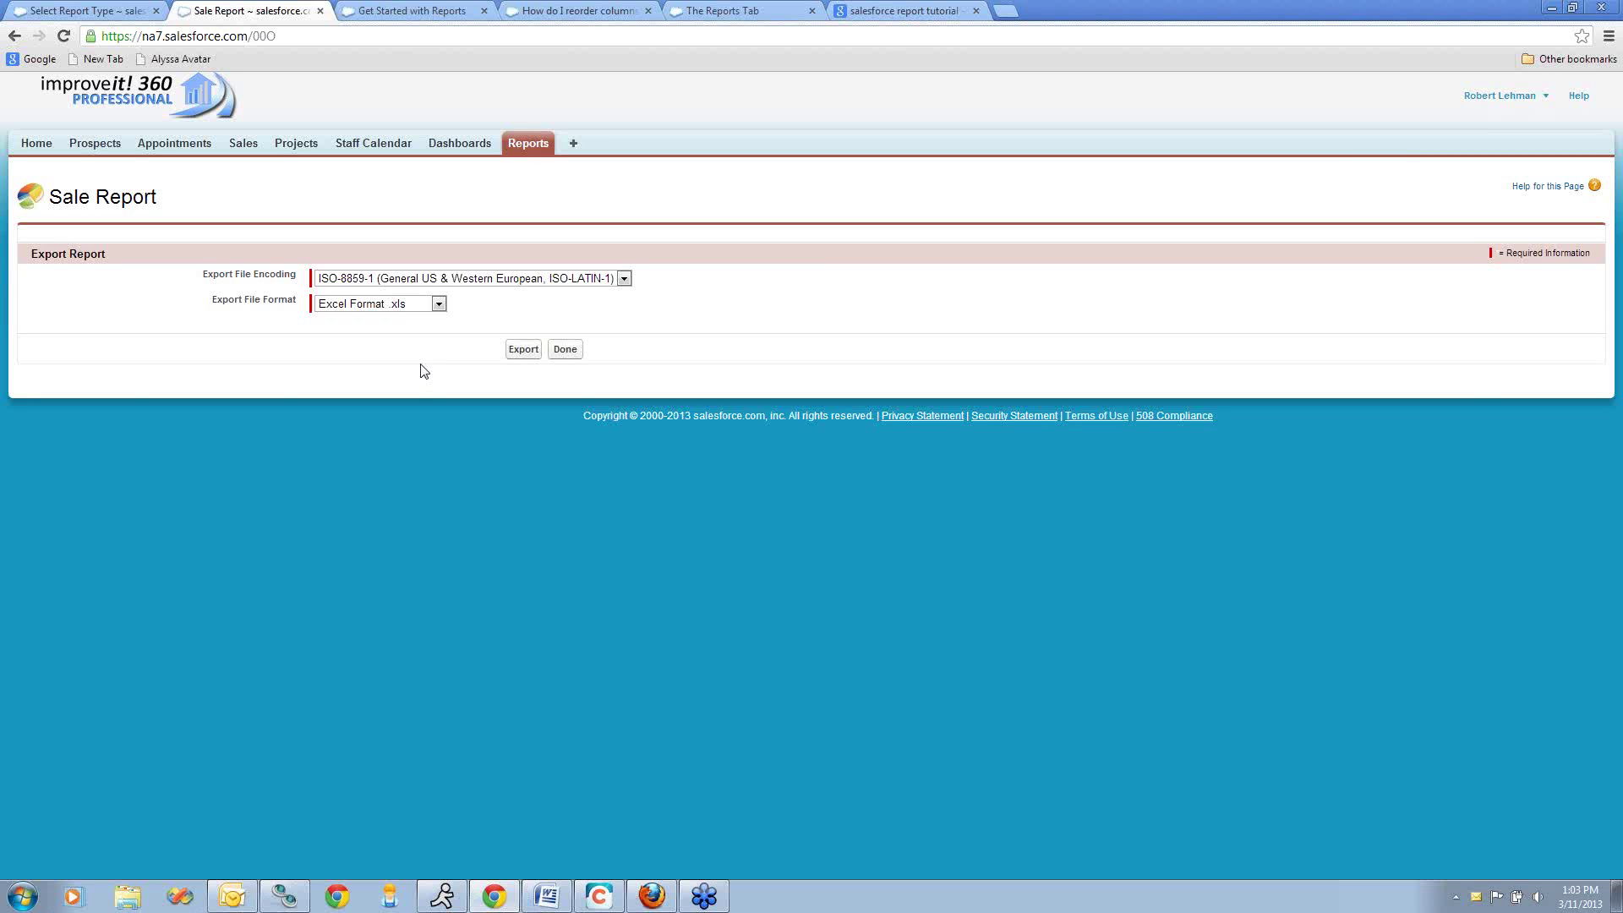
pyautogui.click(402, 310)
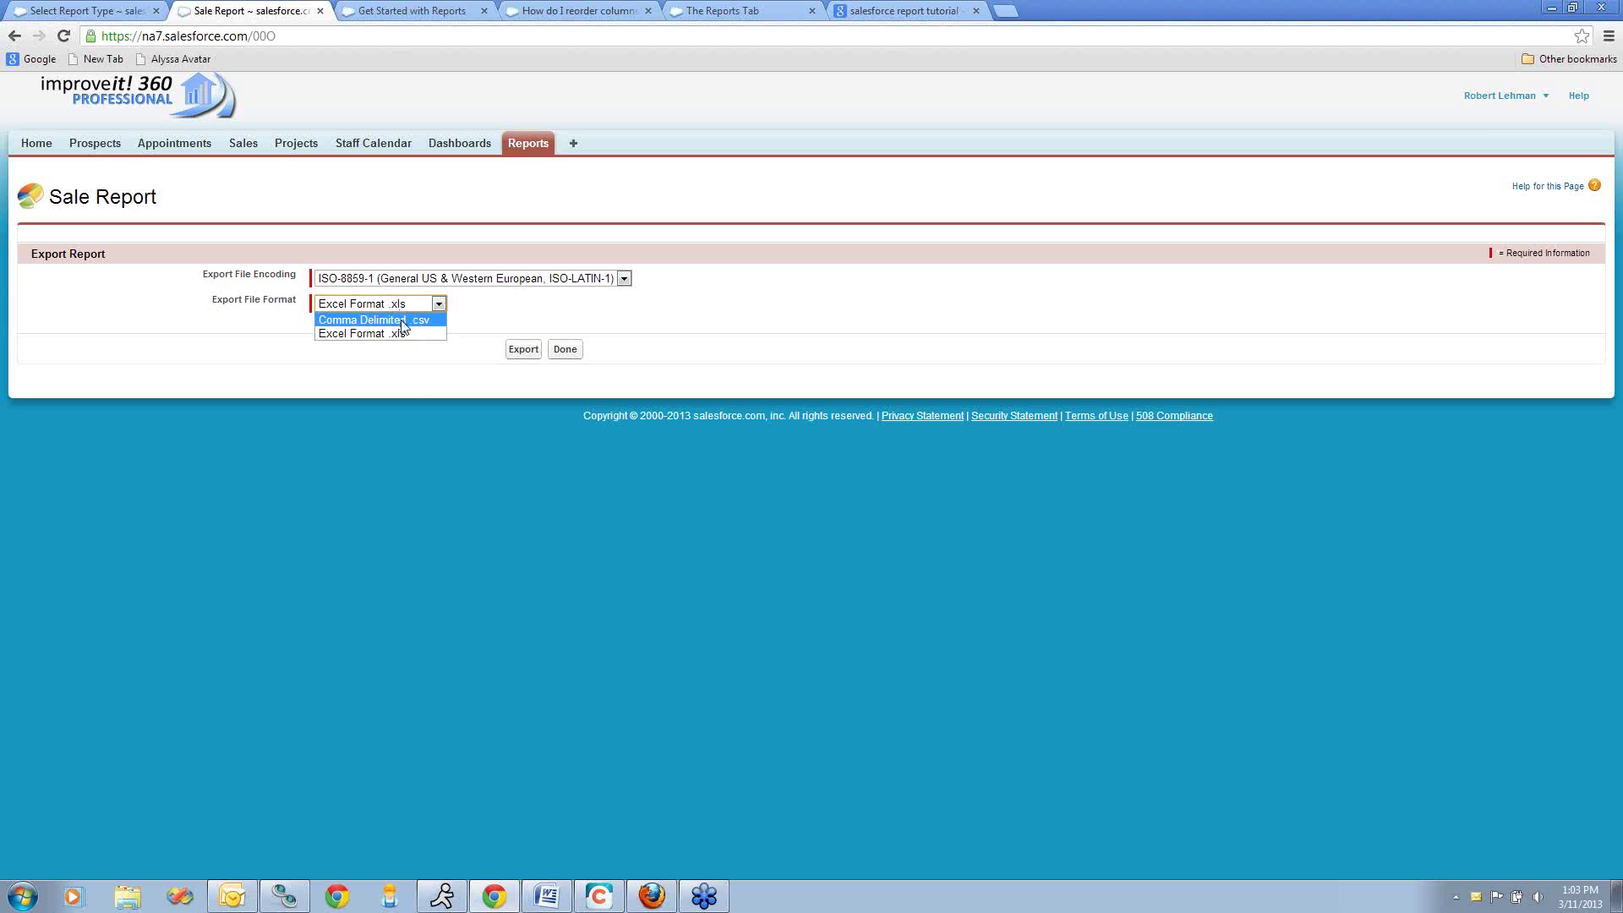
pyautogui.click(490, 321)
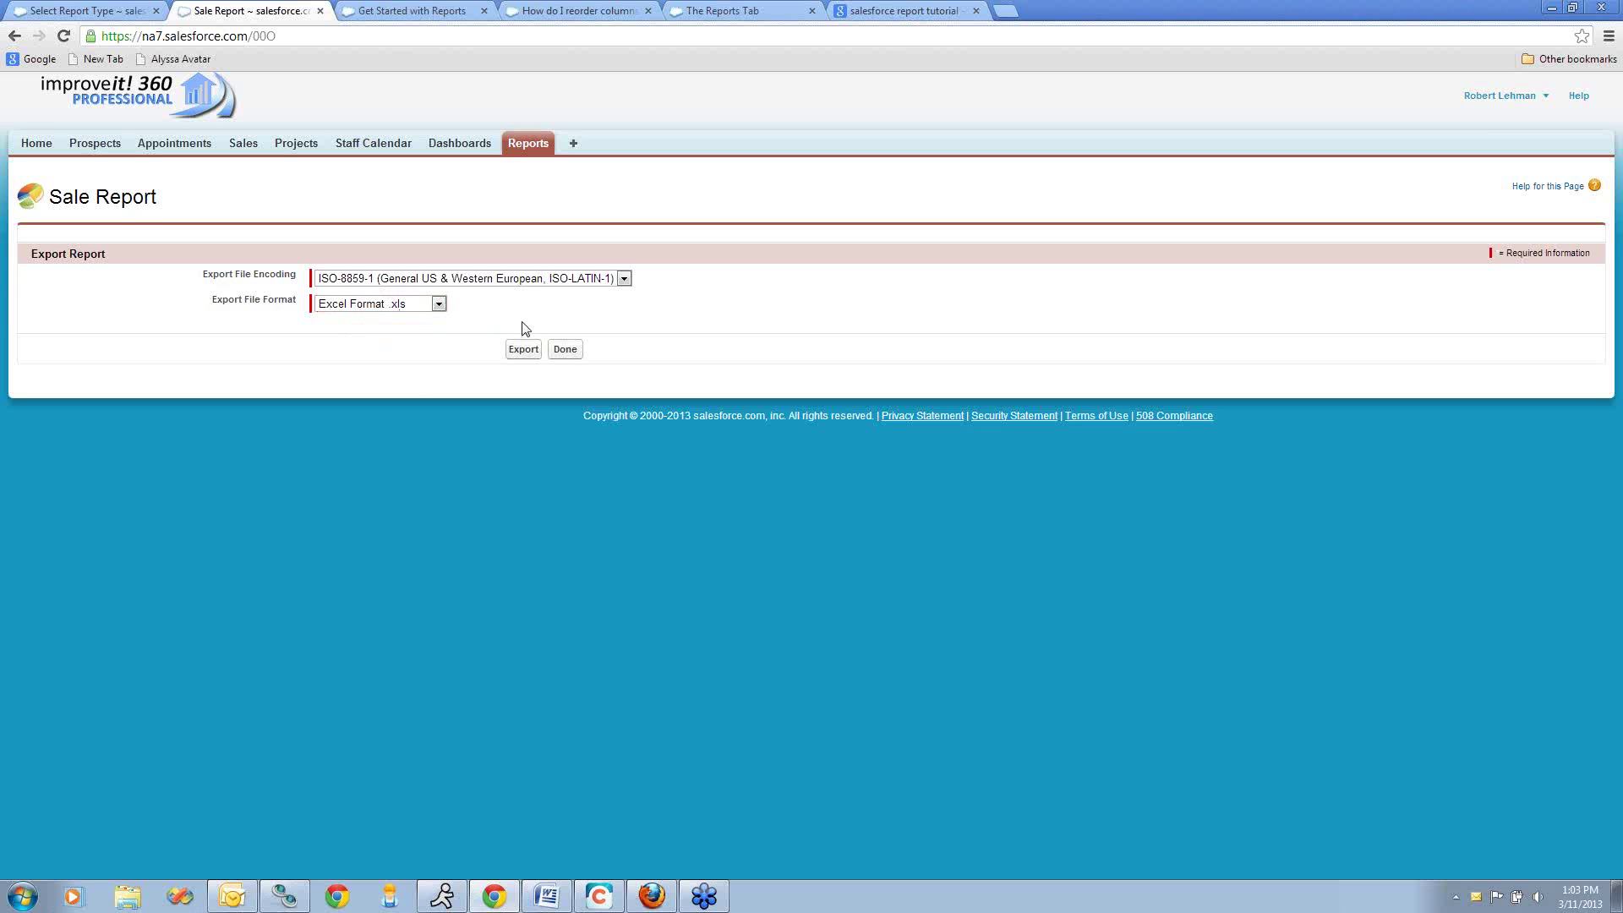
pyautogui.click(567, 351)
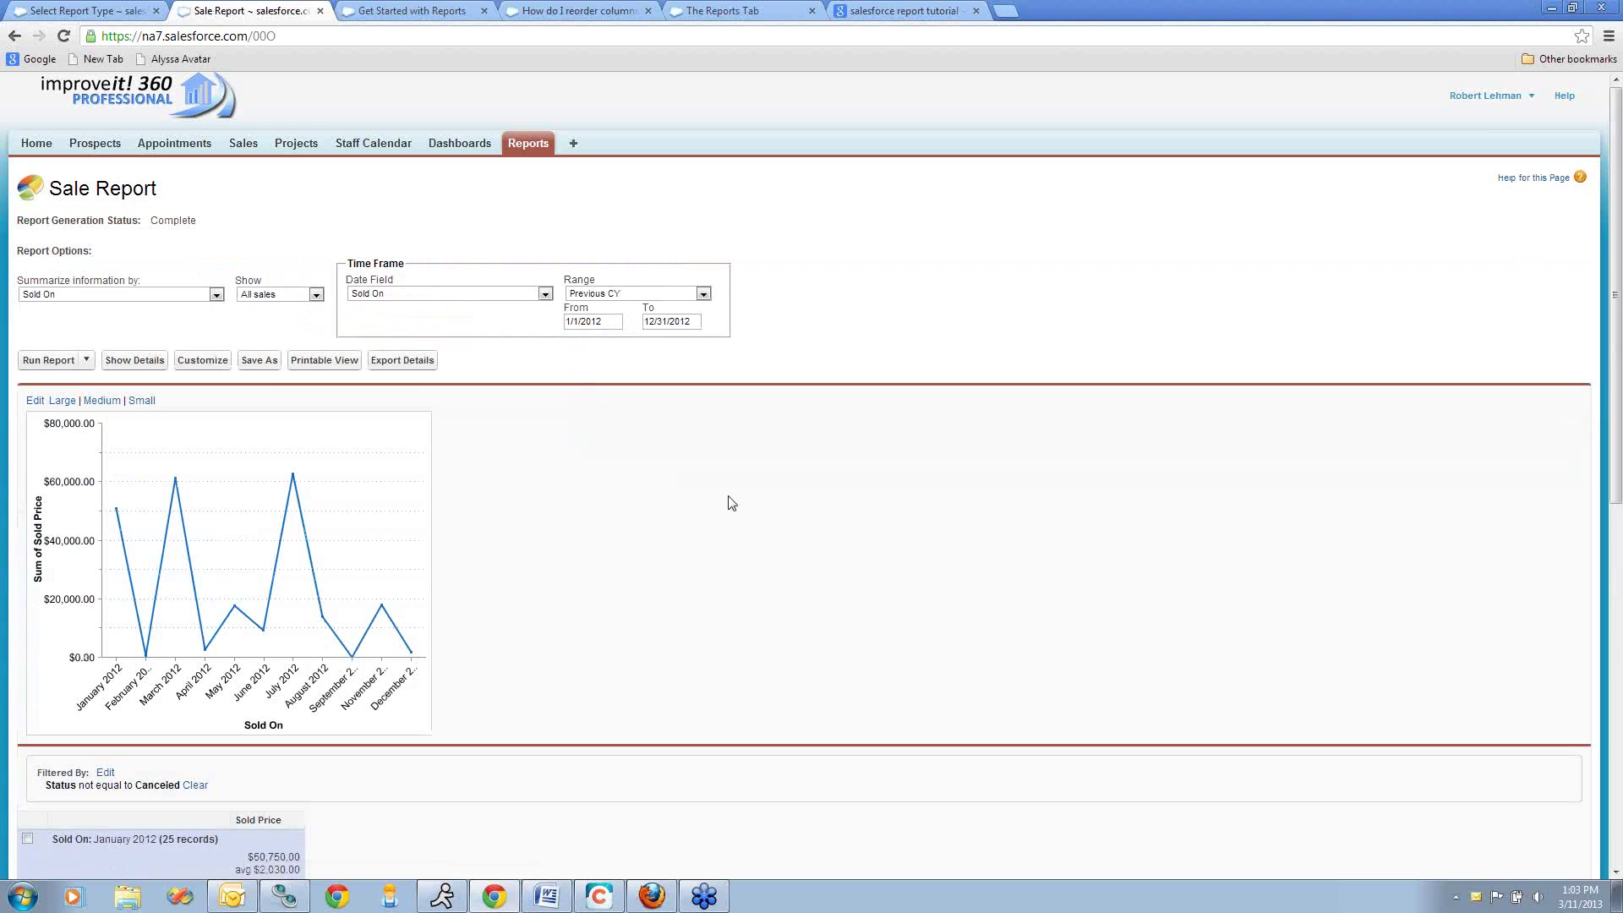
# - Download the Sale Report as .xls twice: report1363021519969.xls and report1363021516350.xls
pyautogui.scroll(-6, 732, 503)
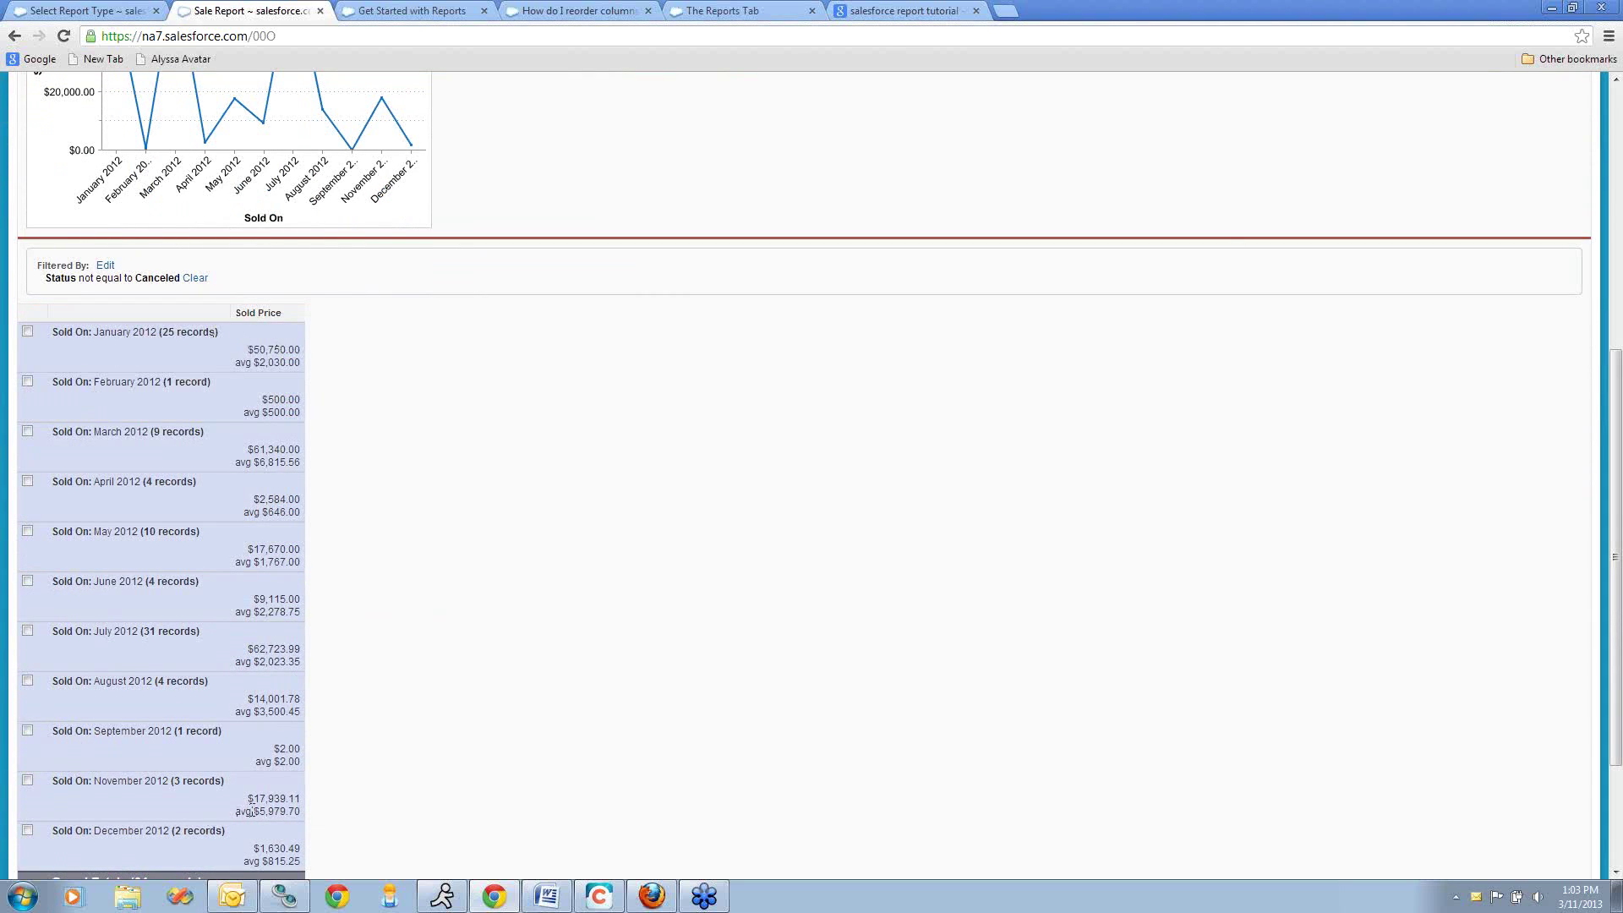
pyautogui.scroll(4, 525, 696)
pyautogui.click(339, 193)
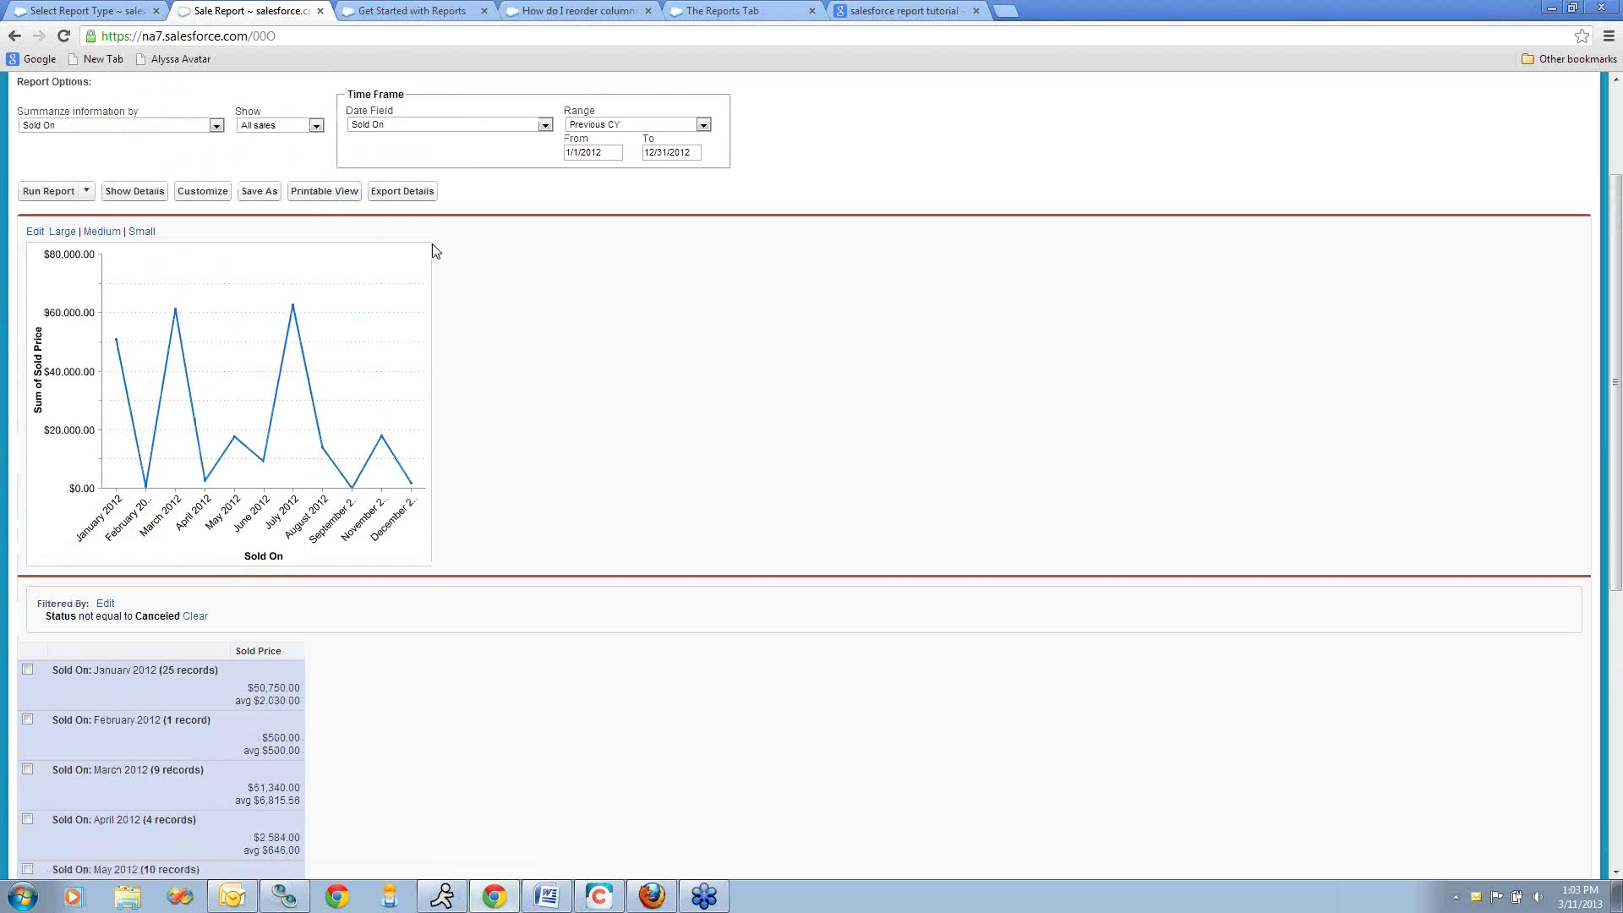
pyautogui.click(342, 195)
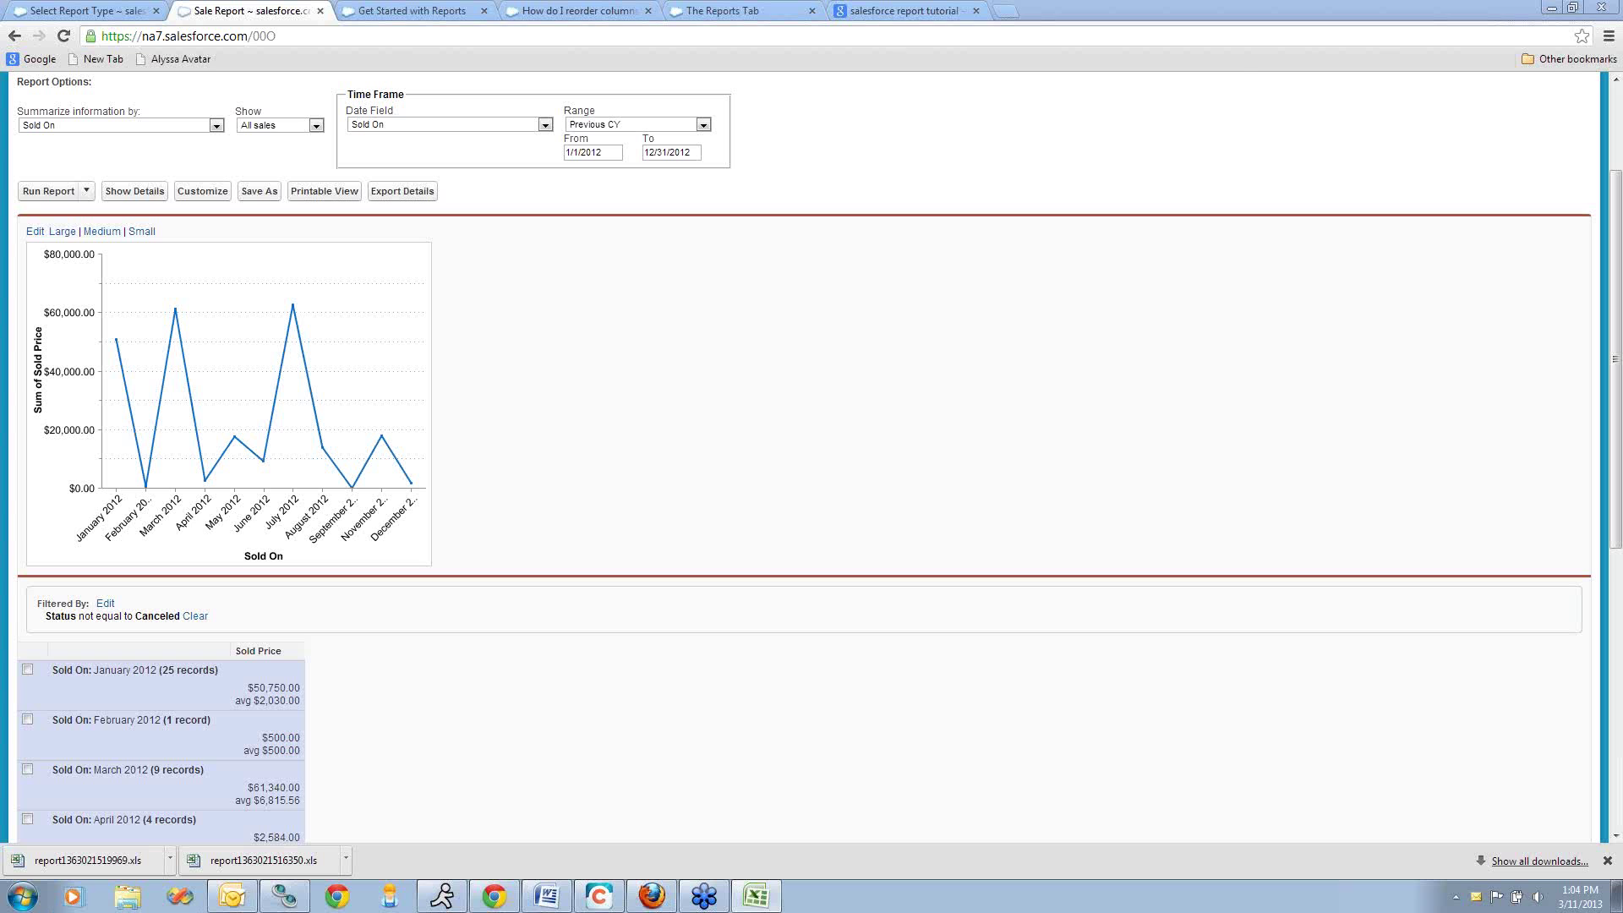
# - Maximize report1363021516350.xls and scroll to Grand Totals: 94 records, $238,256.37
pyautogui.press('super+Up')
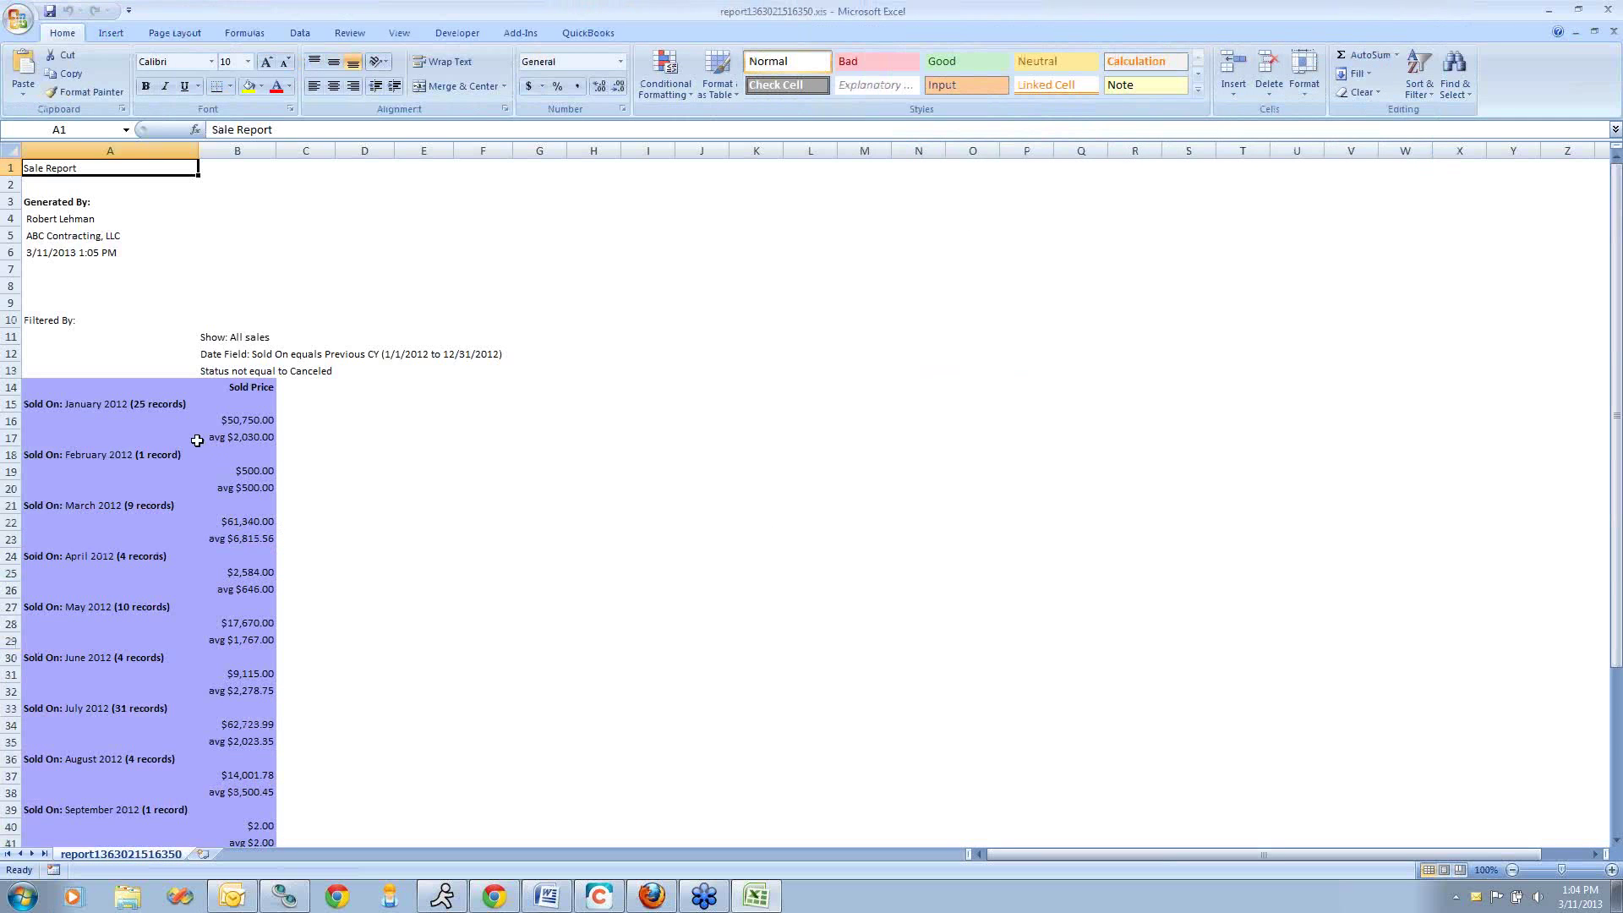
pyautogui.scroll(-2, 196, 440)
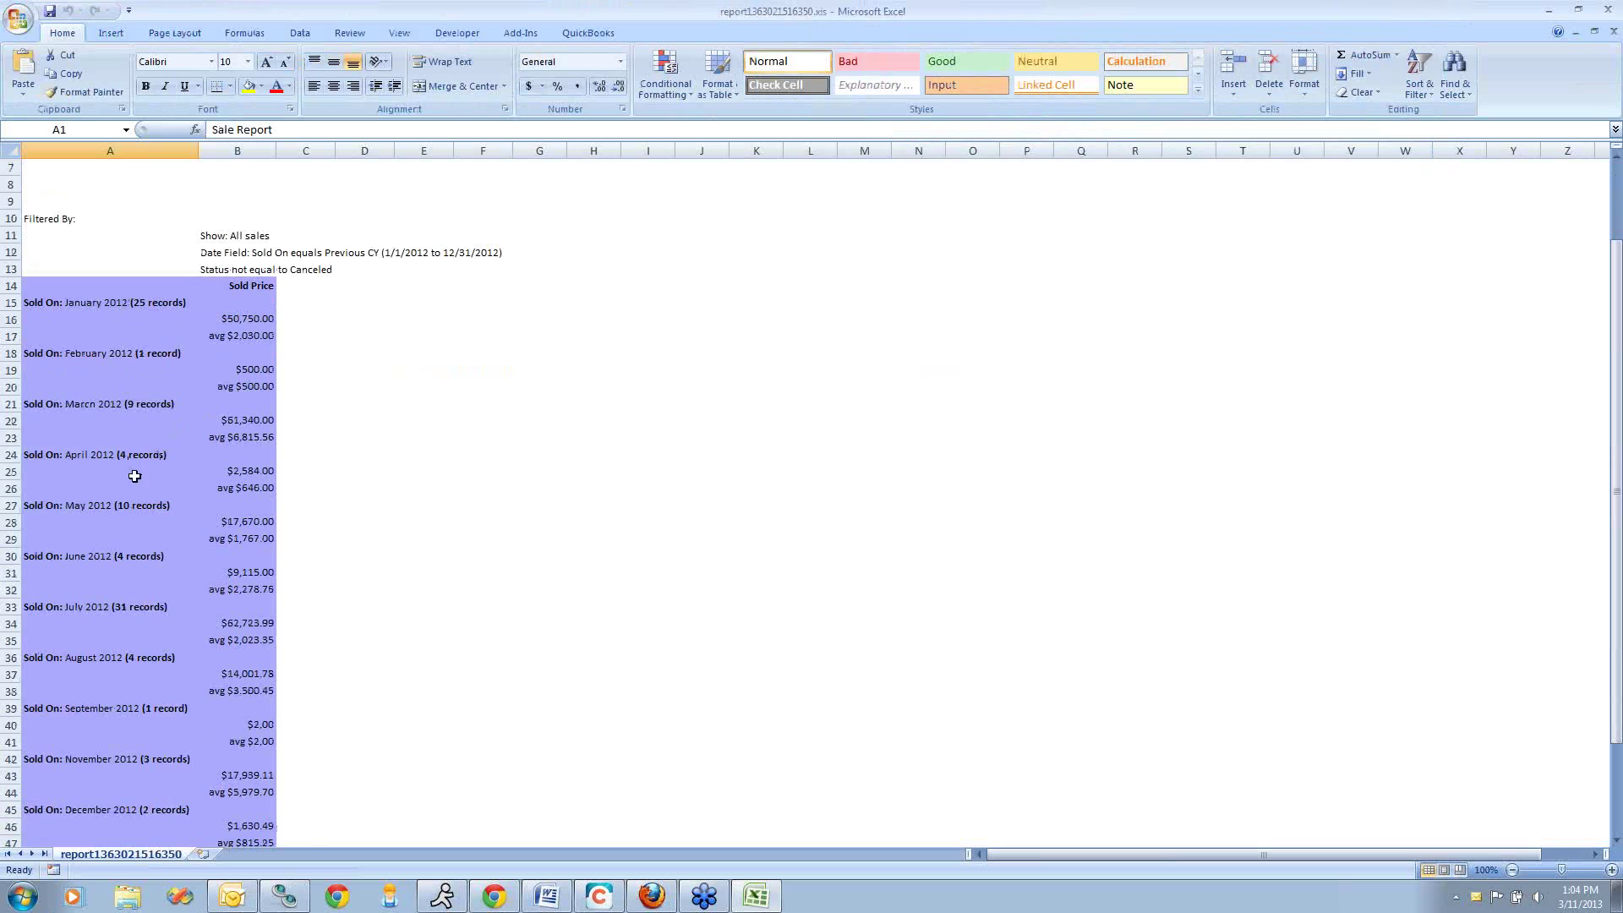
pyautogui.scroll(-2, 145, 410)
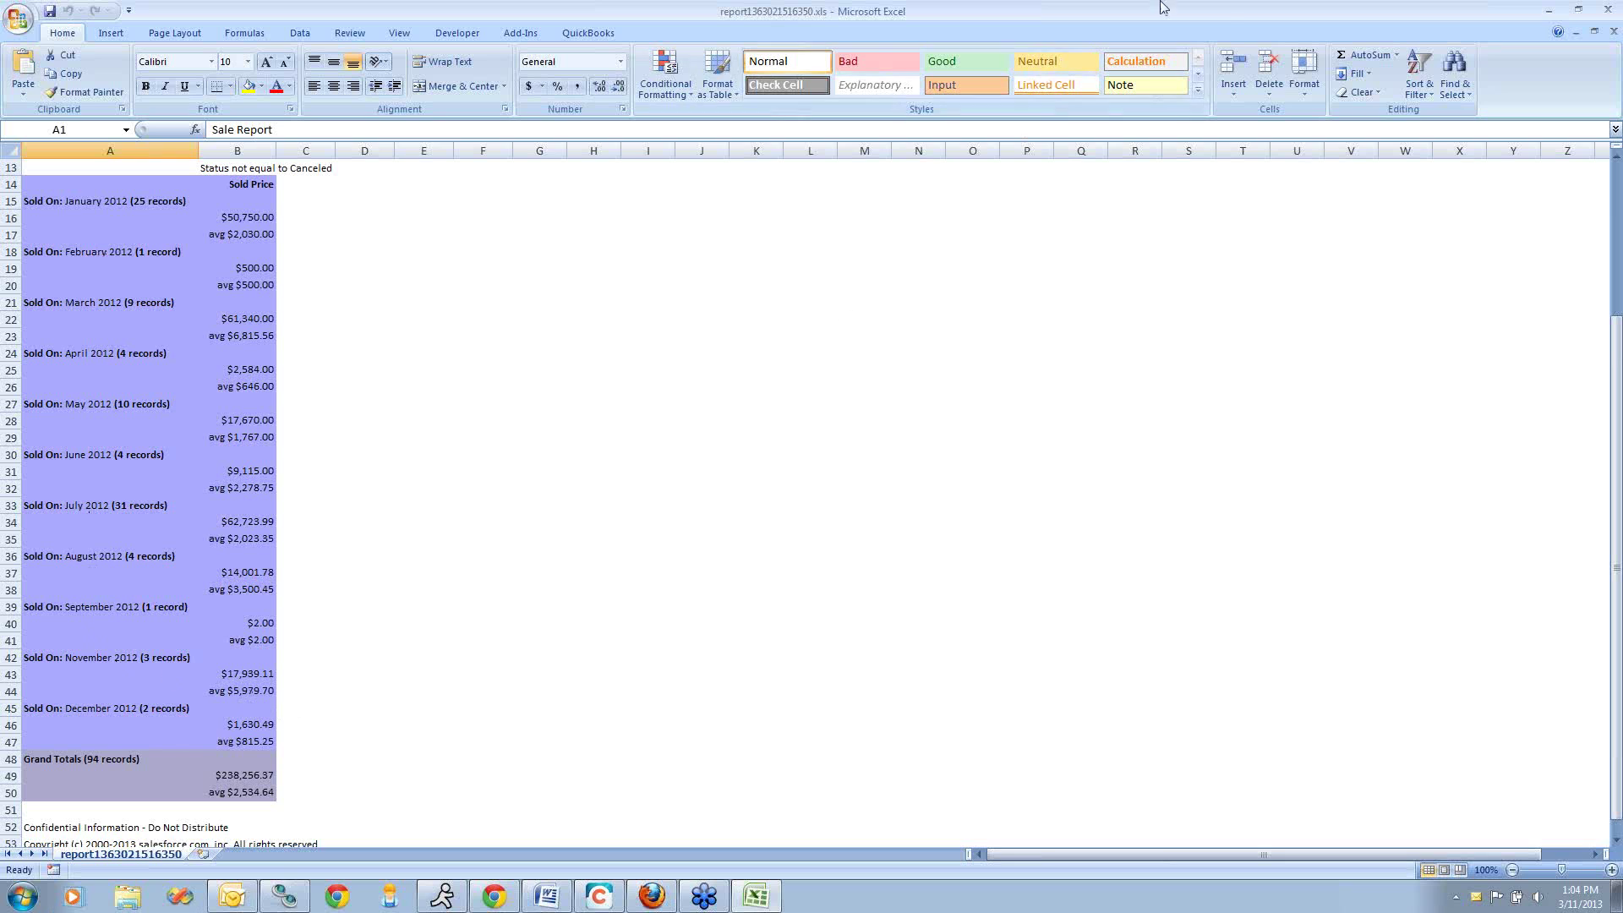
# - Shrink the Excel window and scroll back to the Sale Report's Sum of Sold Price line chart
pyautogui.click(1578, 9)
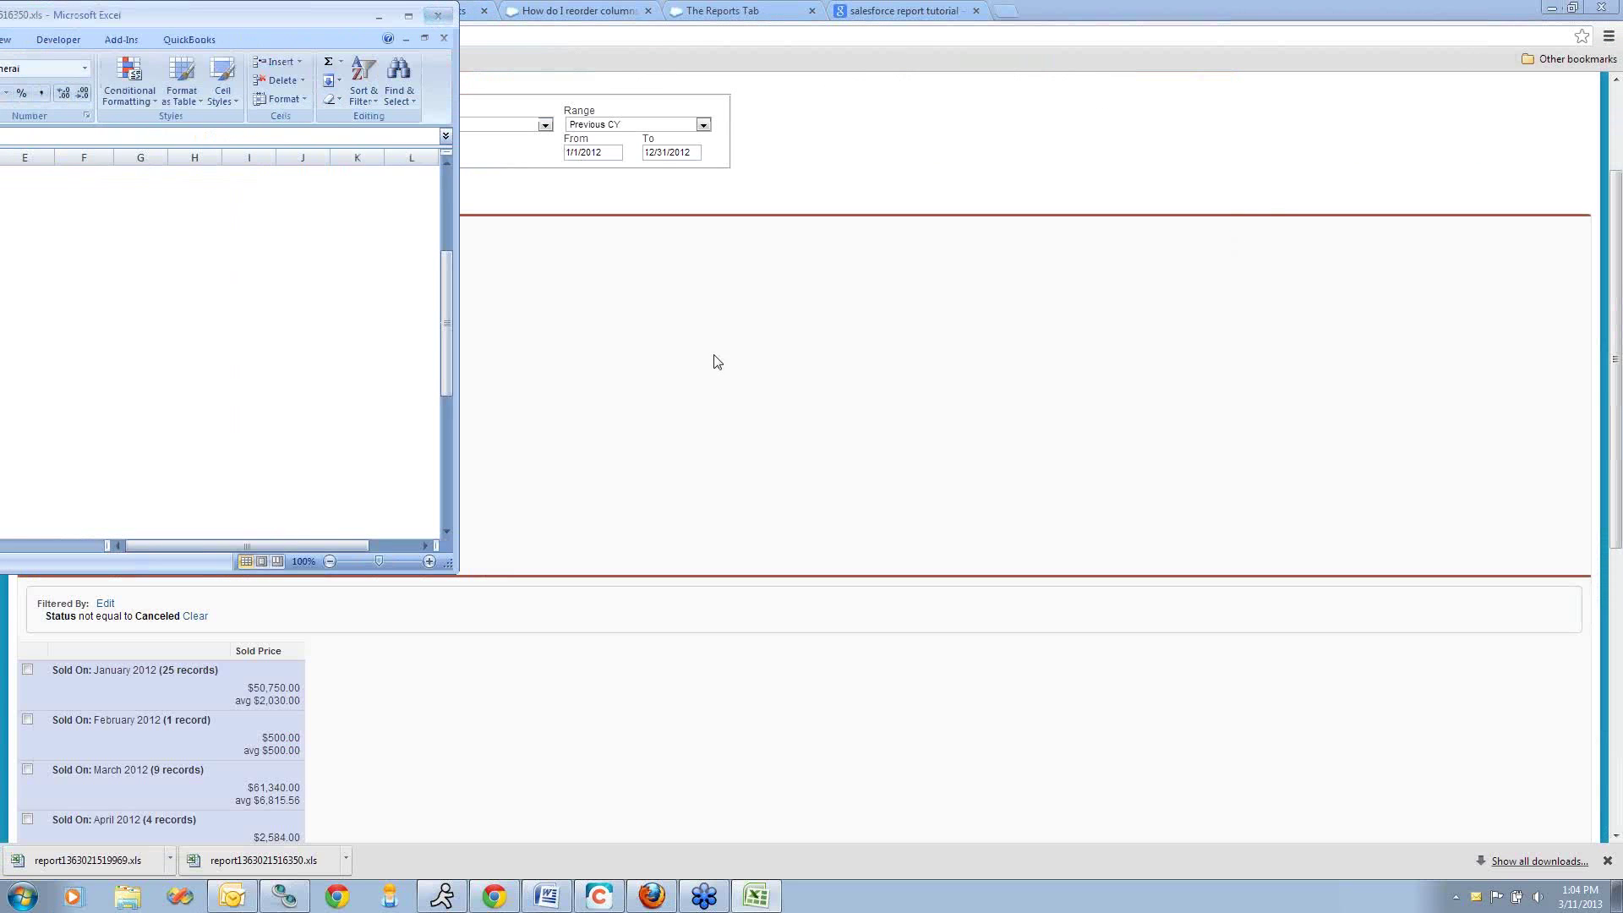
pyautogui.scroll(-4, 631, 297)
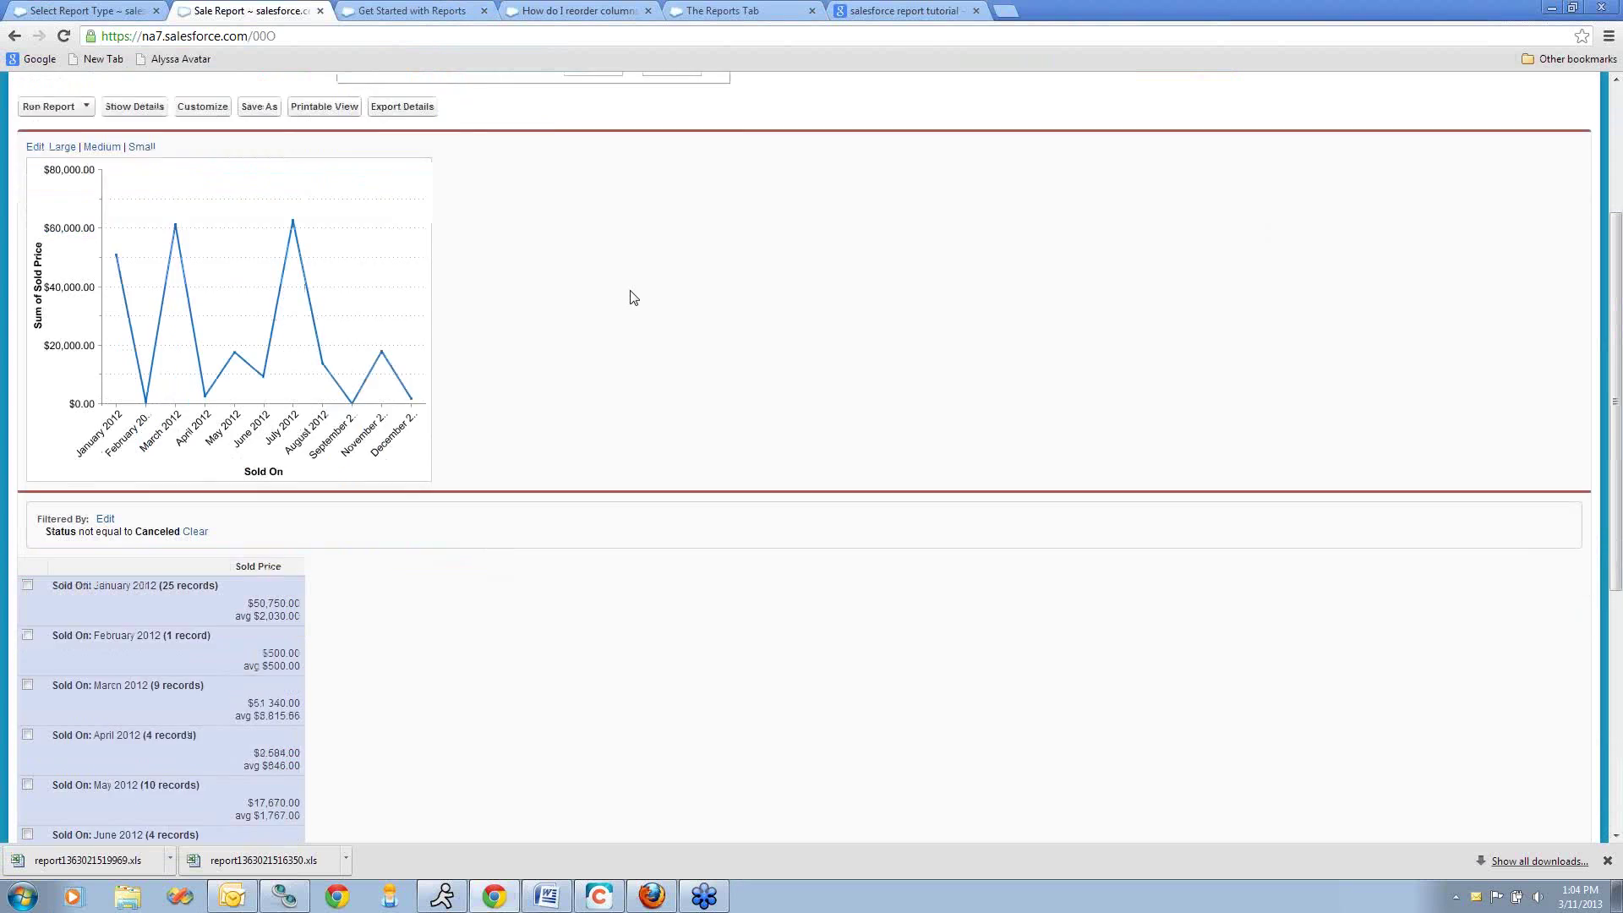
pyautogui.scroll(-3, 649, 340)
pyautogui.scroll(9, 652, 388)
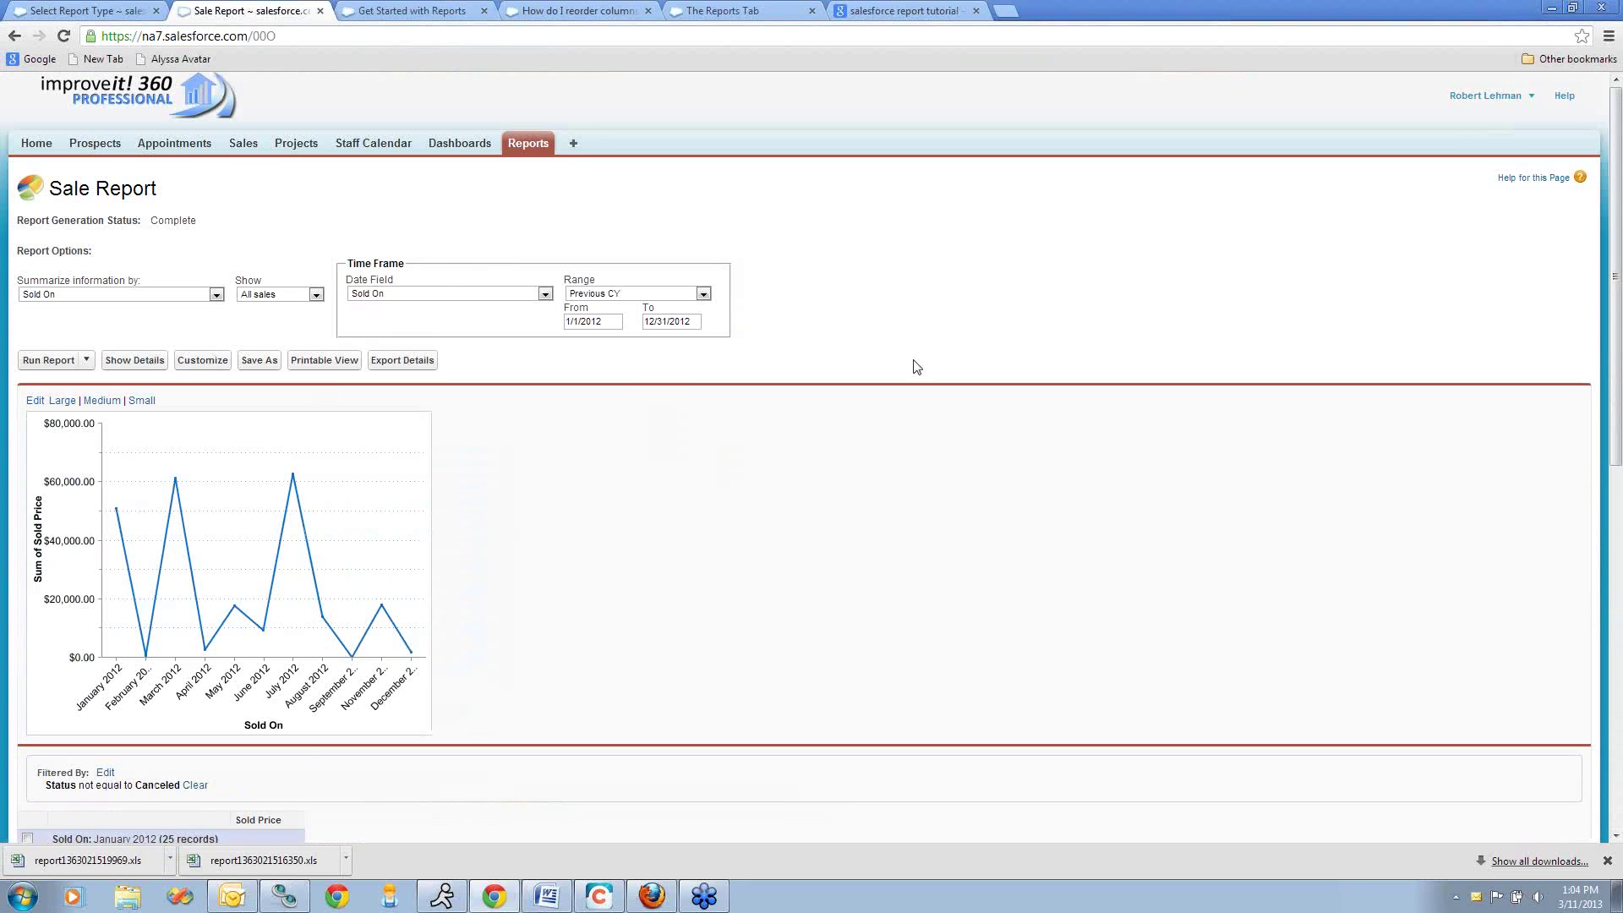